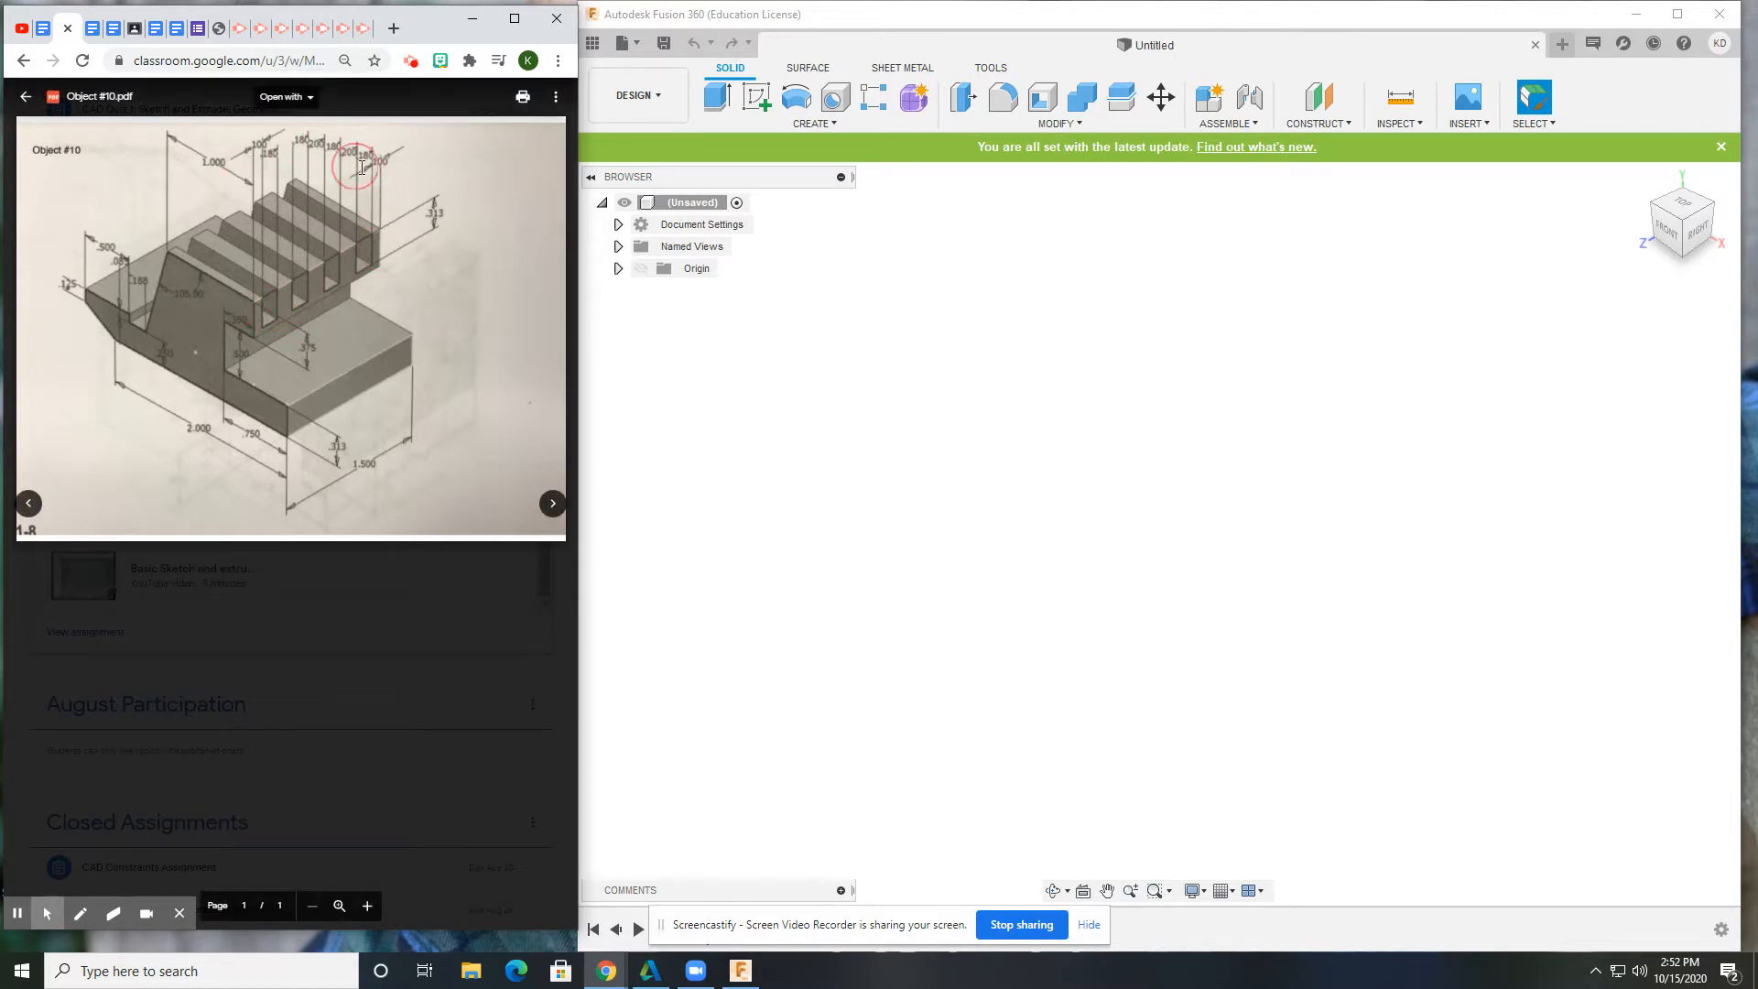
Begin a new sketch in the empty design beside the Object #10 reference PDF.
click(756, 96)
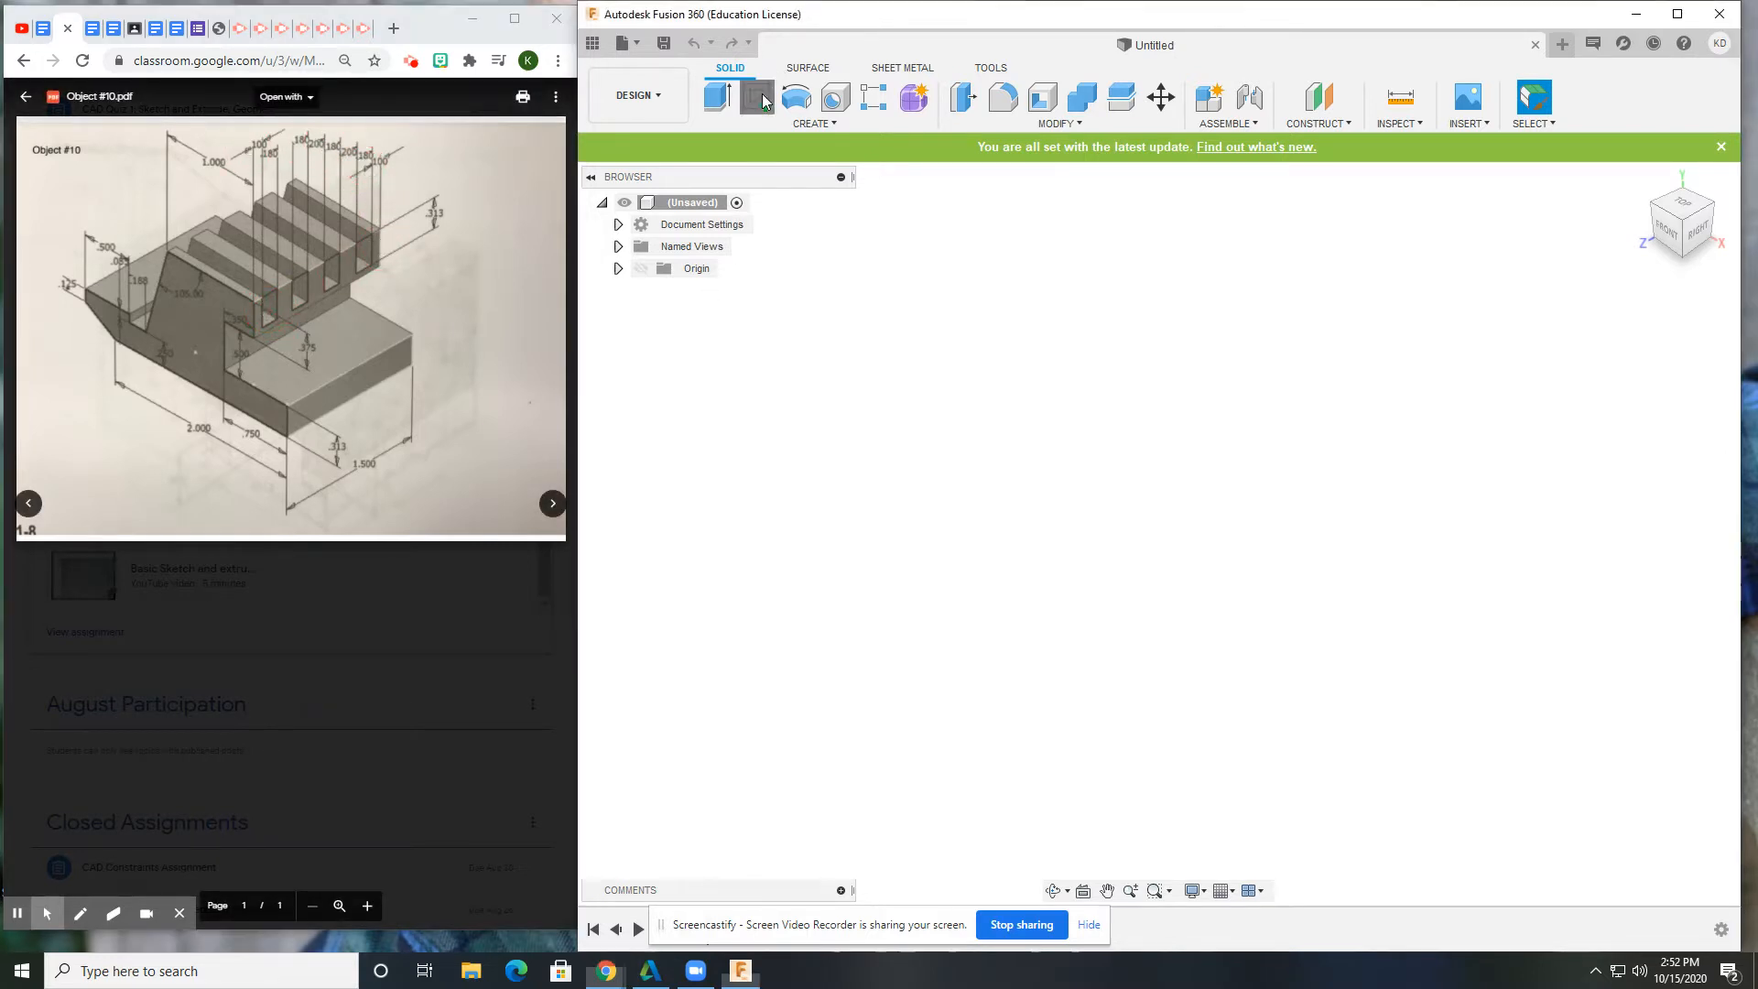
On the front plane, draw lines from the origin along the bottom edge and lower-left stepped edges.
click(1185, 501)
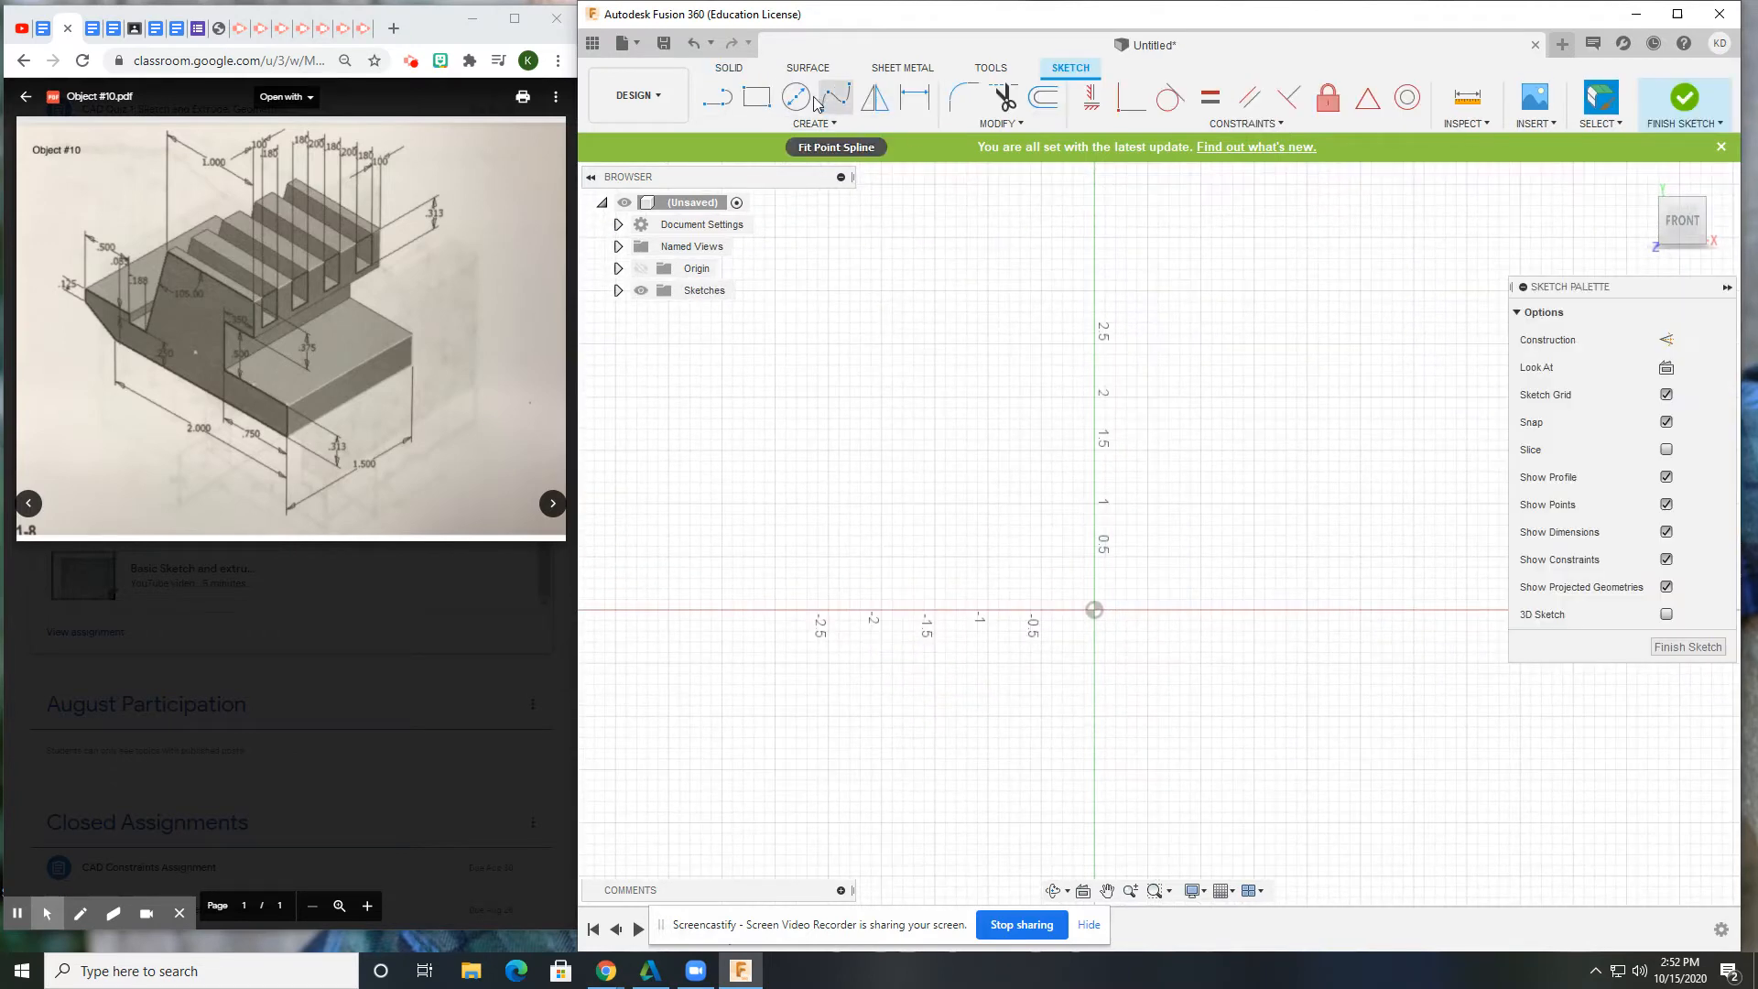
click(717, 96)
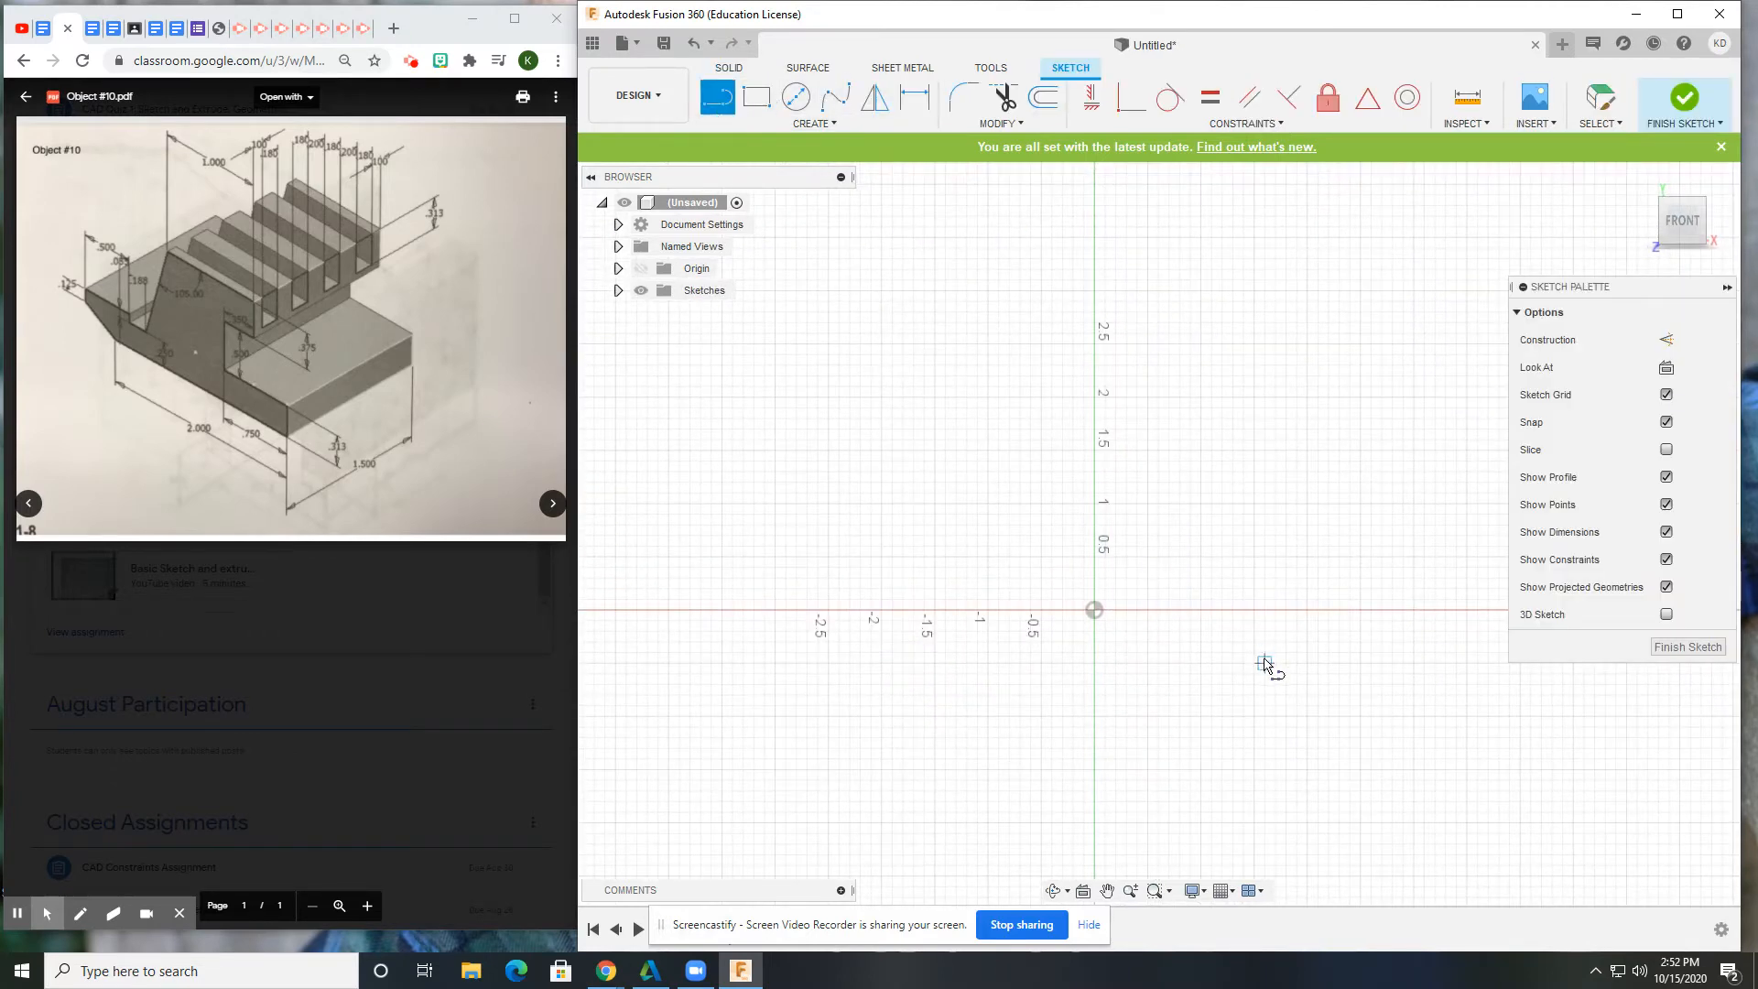
click(1094, 609)
click(871, 611)
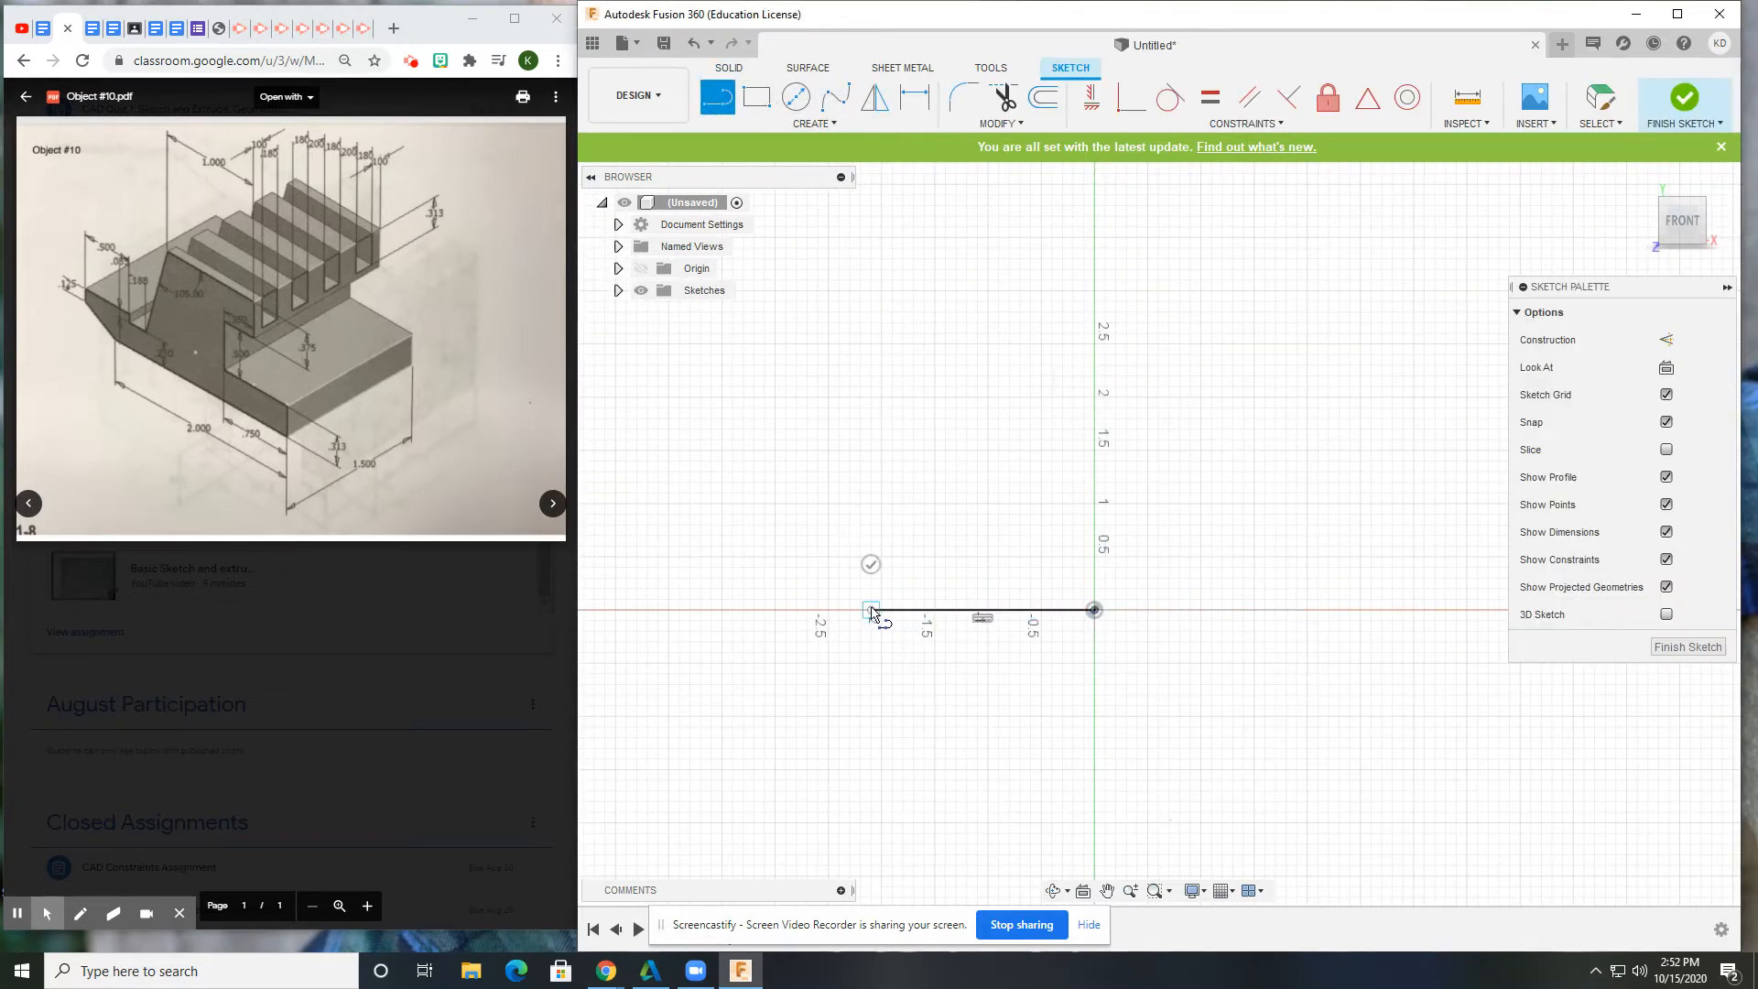
click(785, 536)
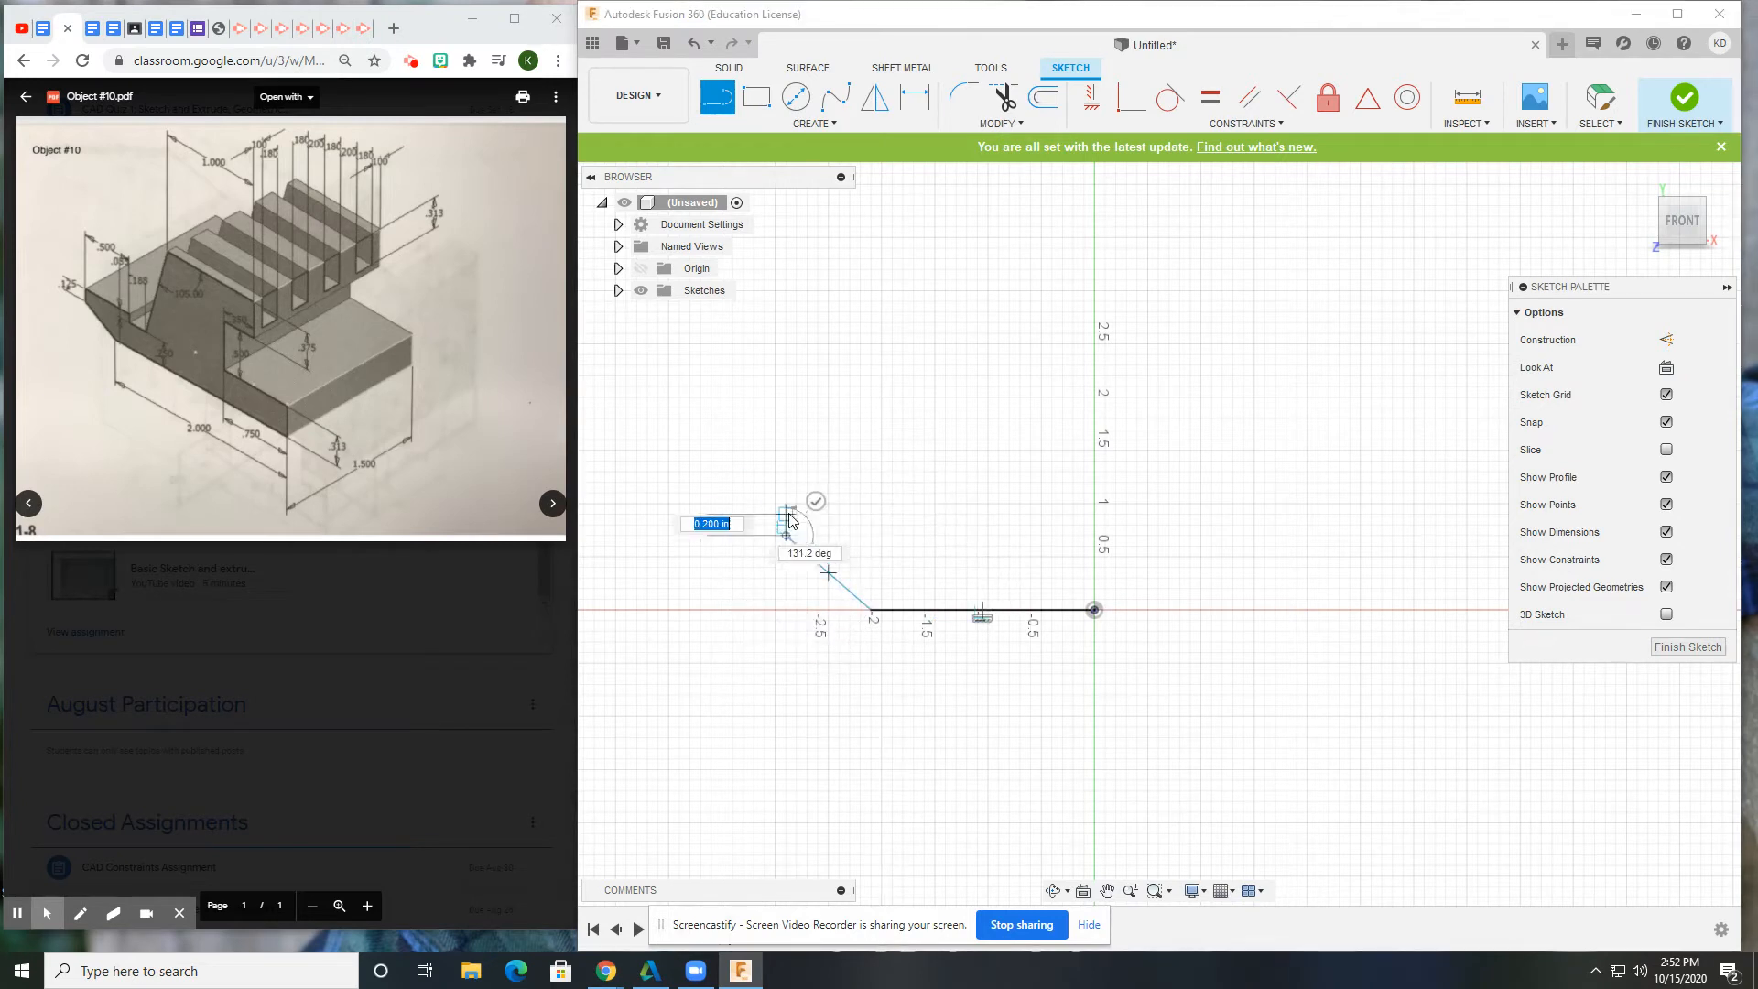
click(786, 504)
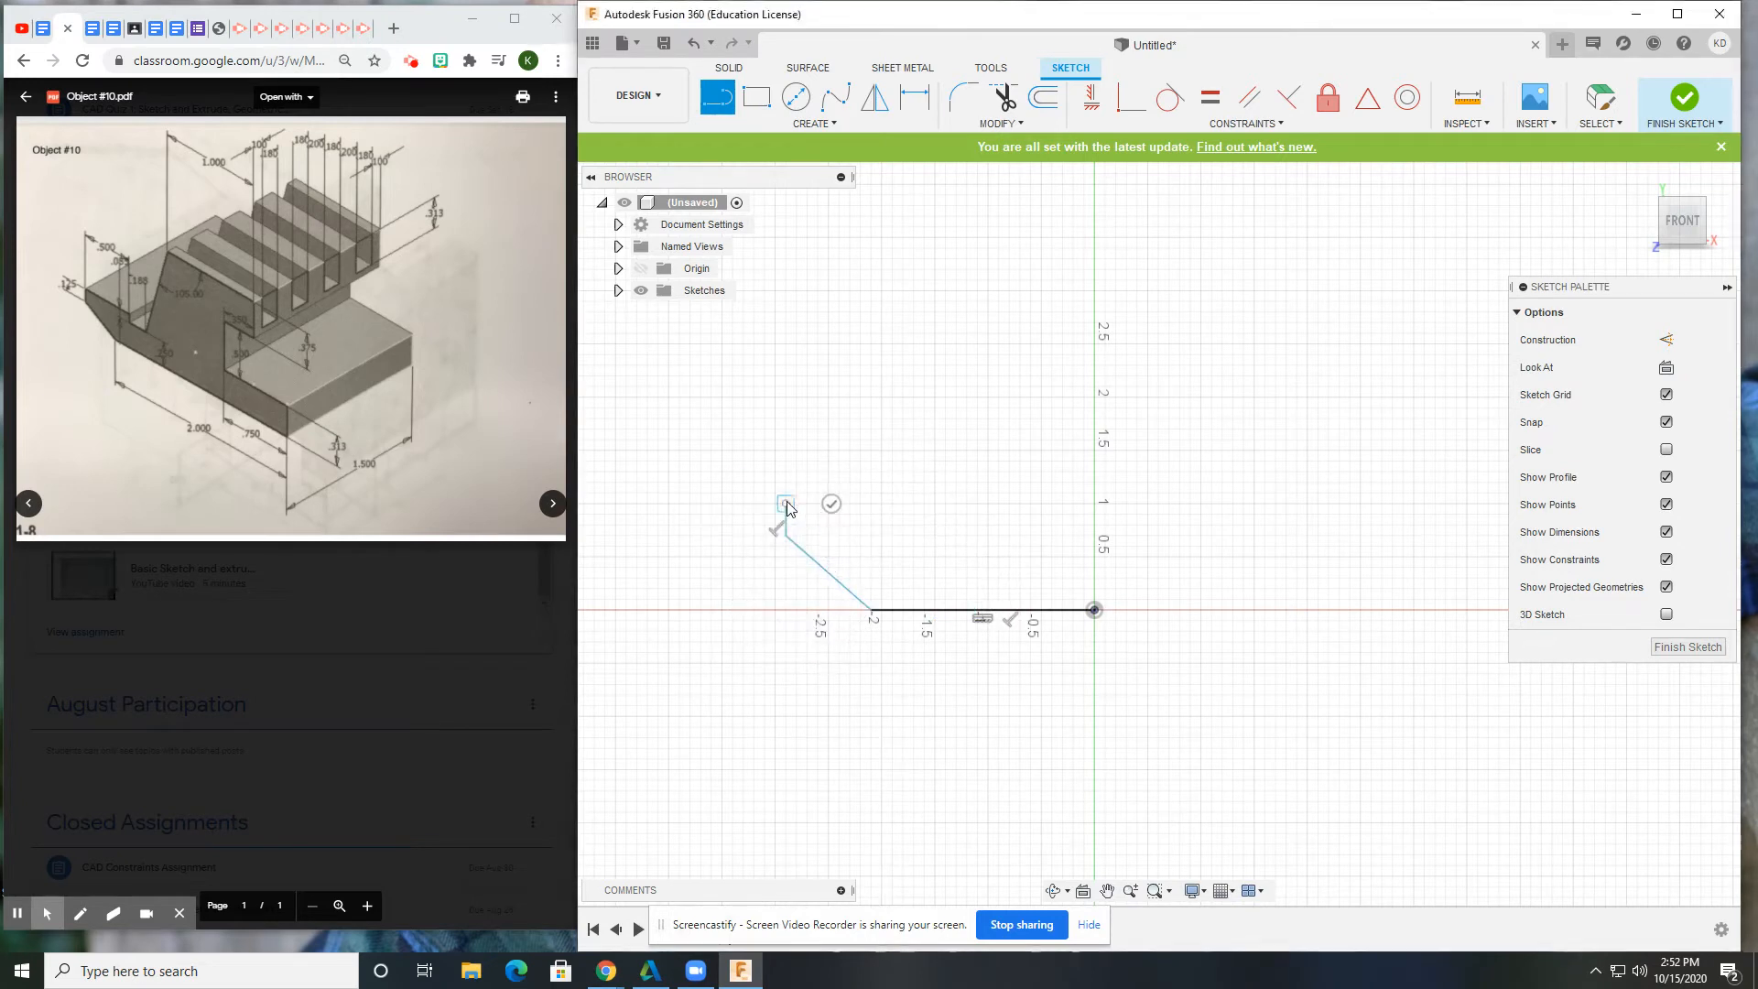
click(902, 503)
click(902, 536)
click(966, 536)
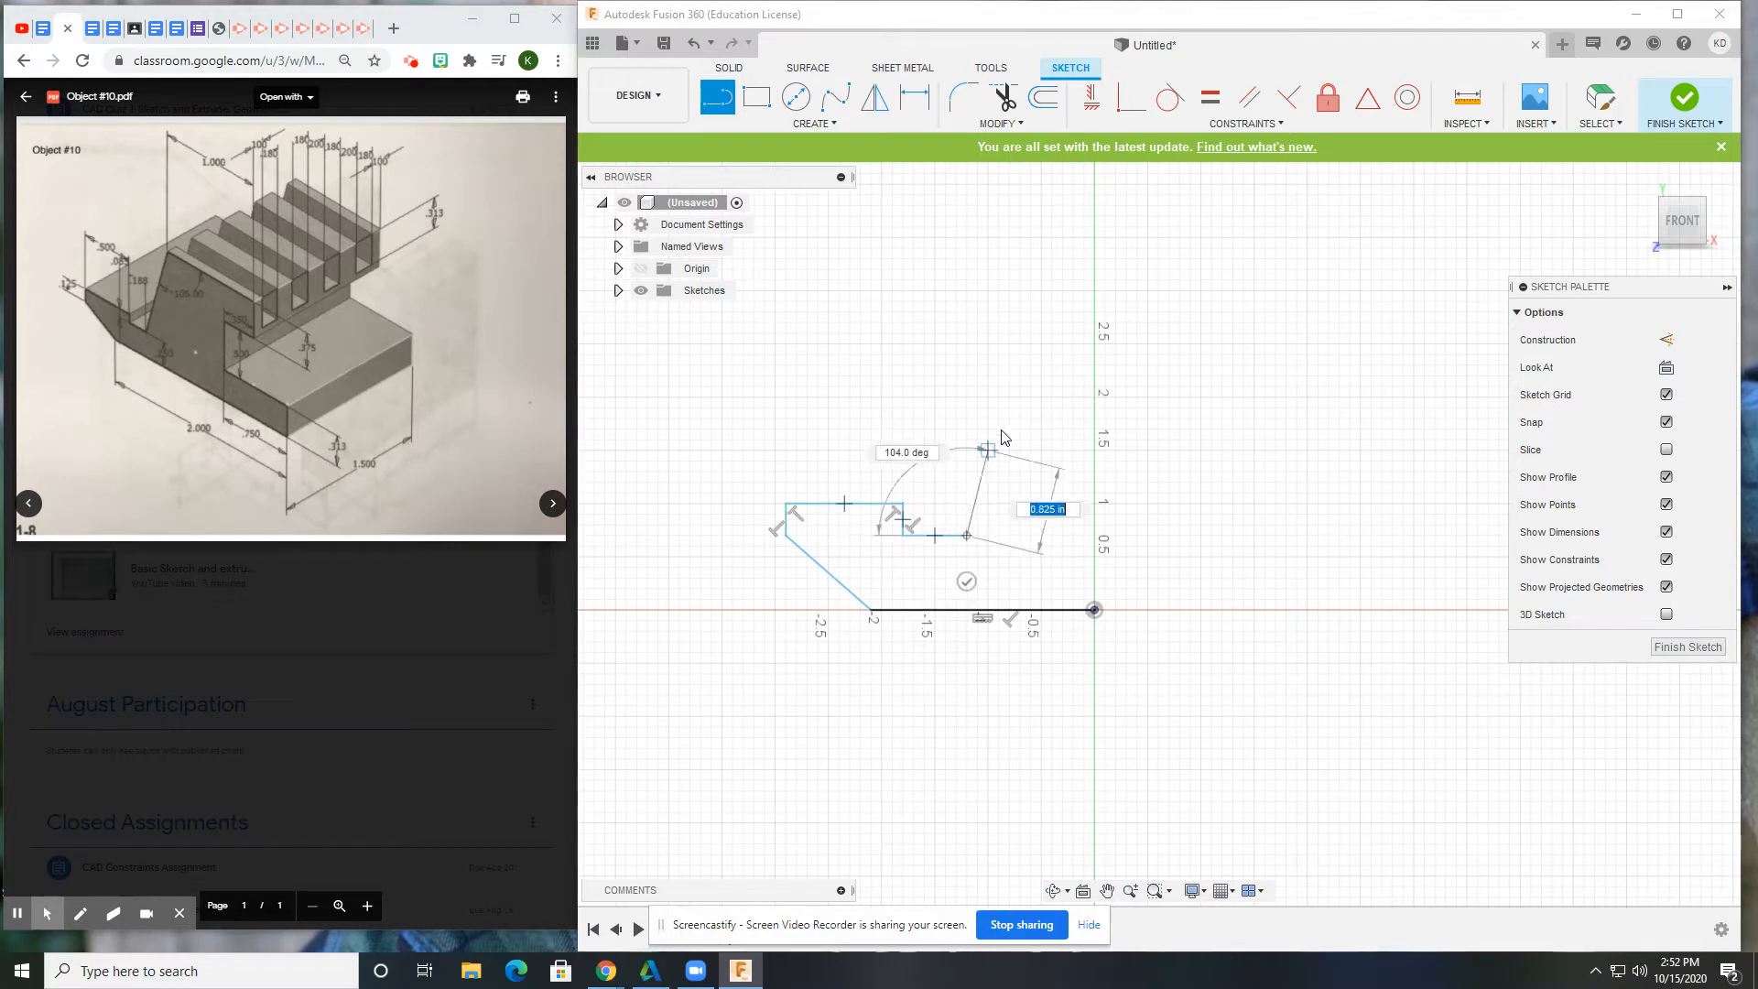
Draw the slanted upper block, top edge and right-hand step, closing the outline at the origin.
click(998, 418)
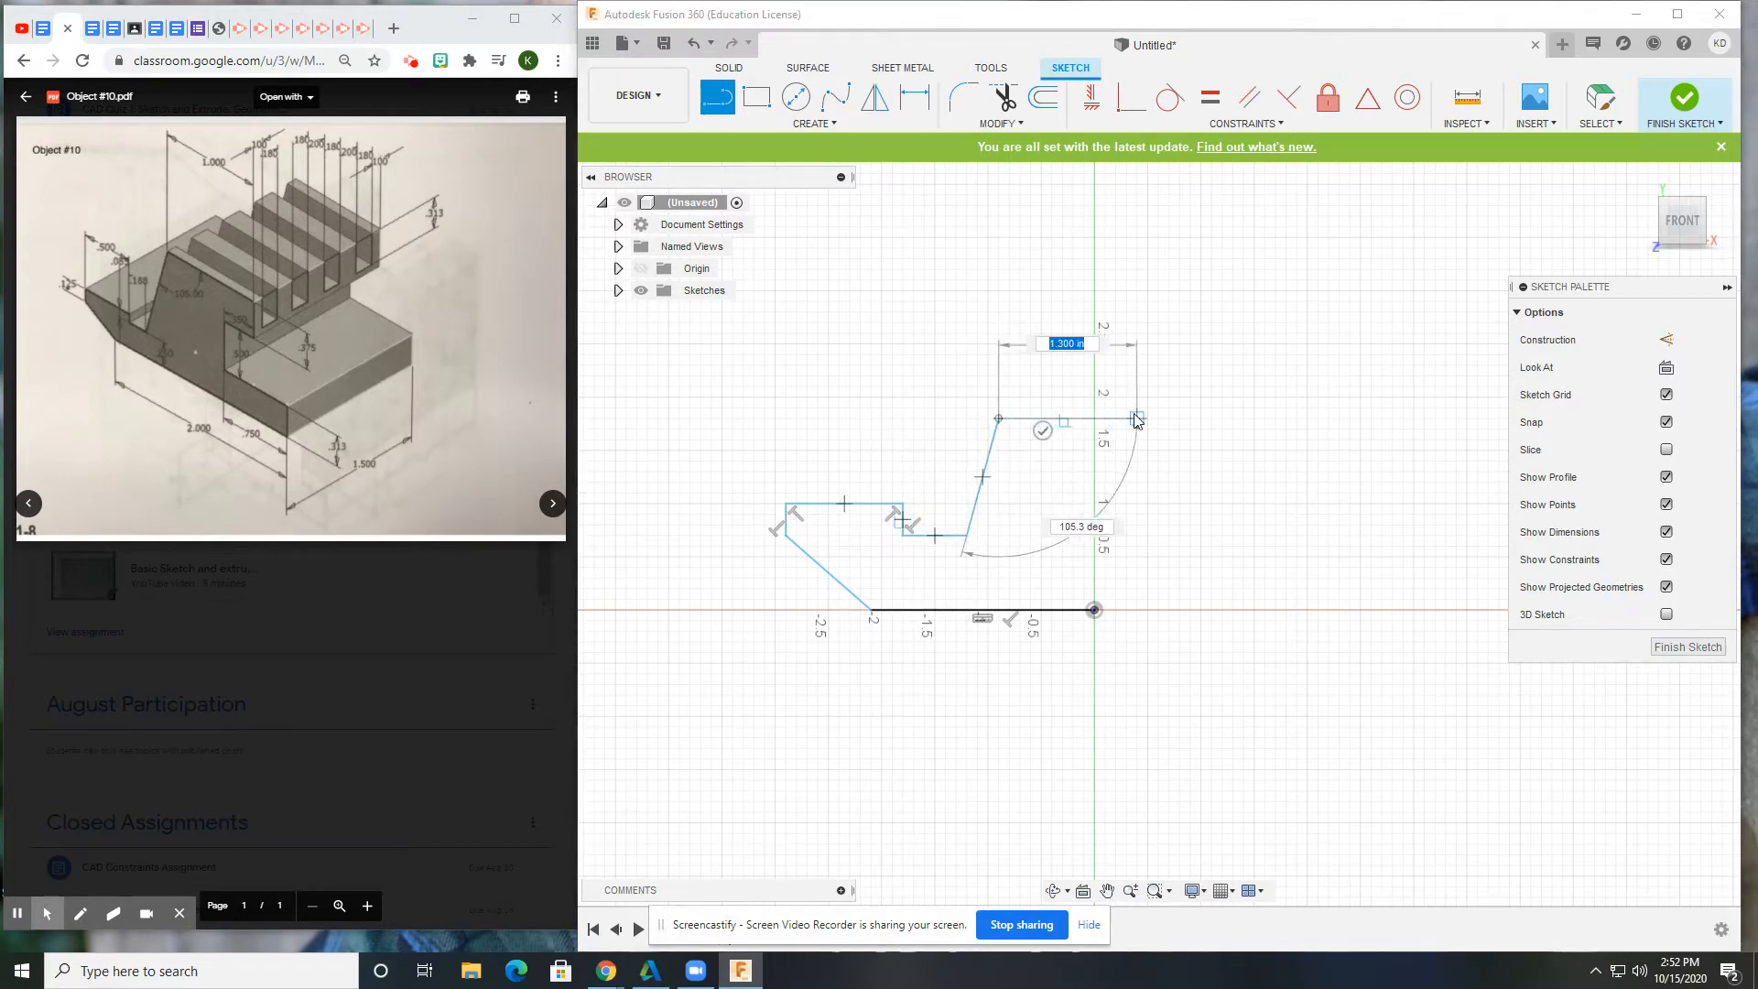
click(1135, 418)
click(1136, 492)
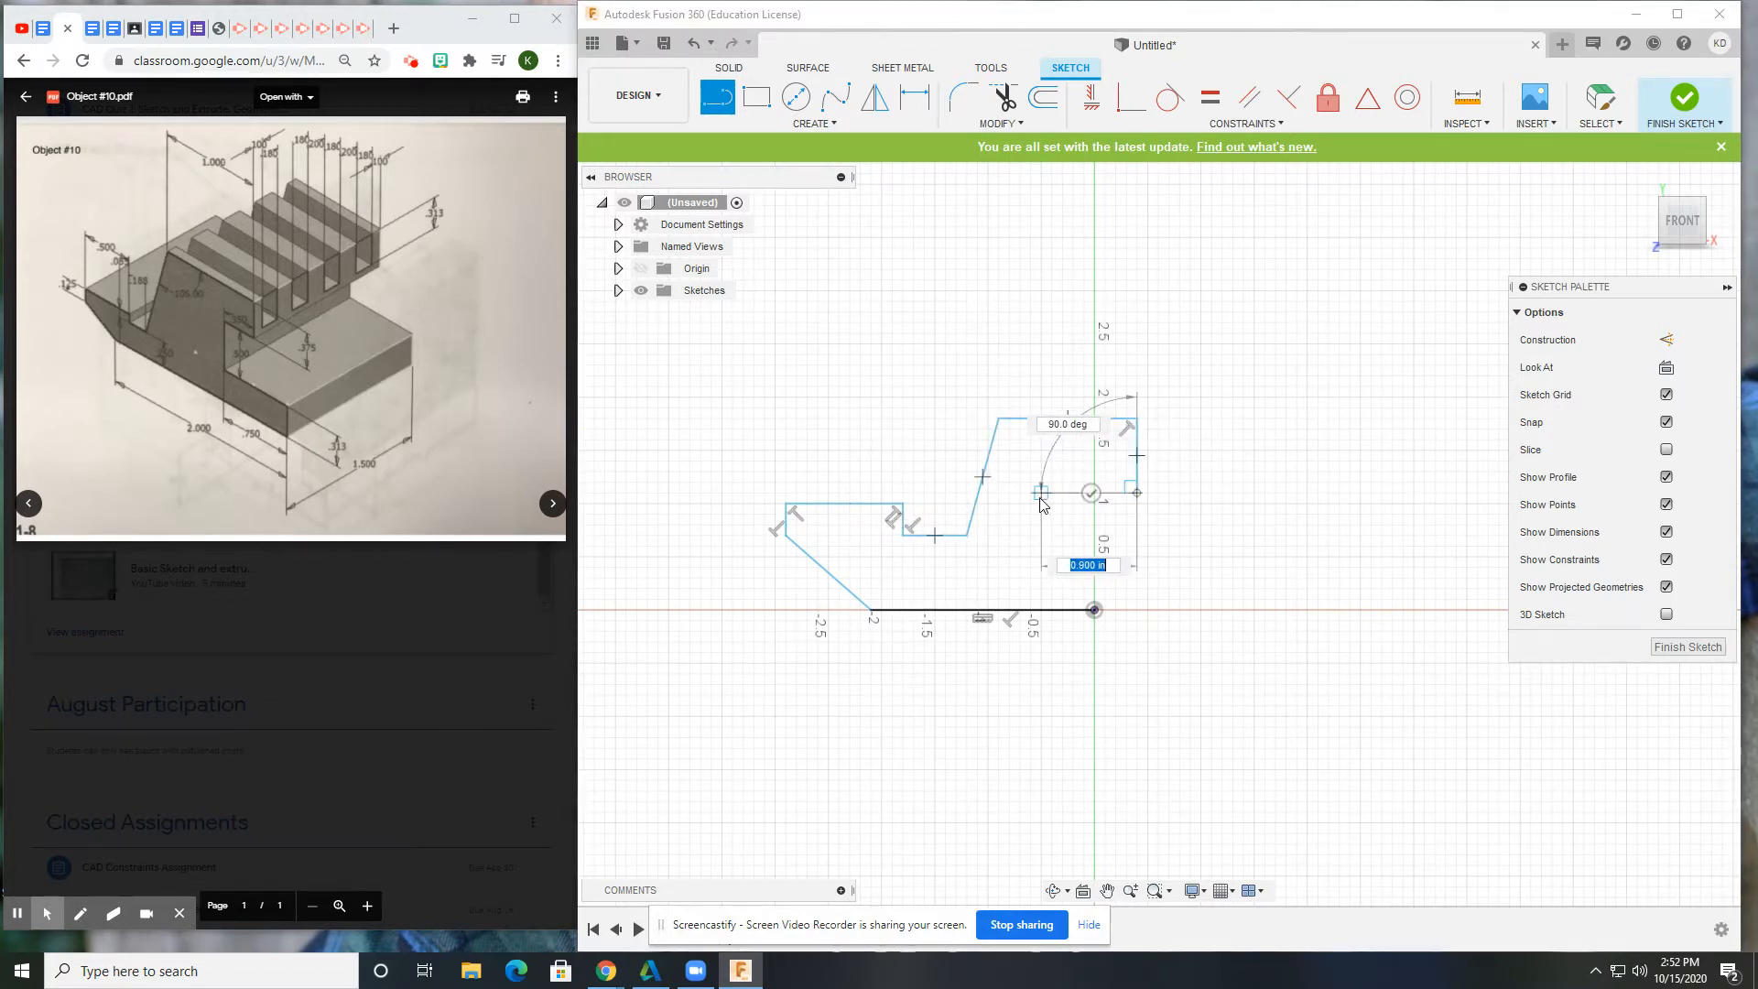
click(1052, 493)
click(1052, 555)
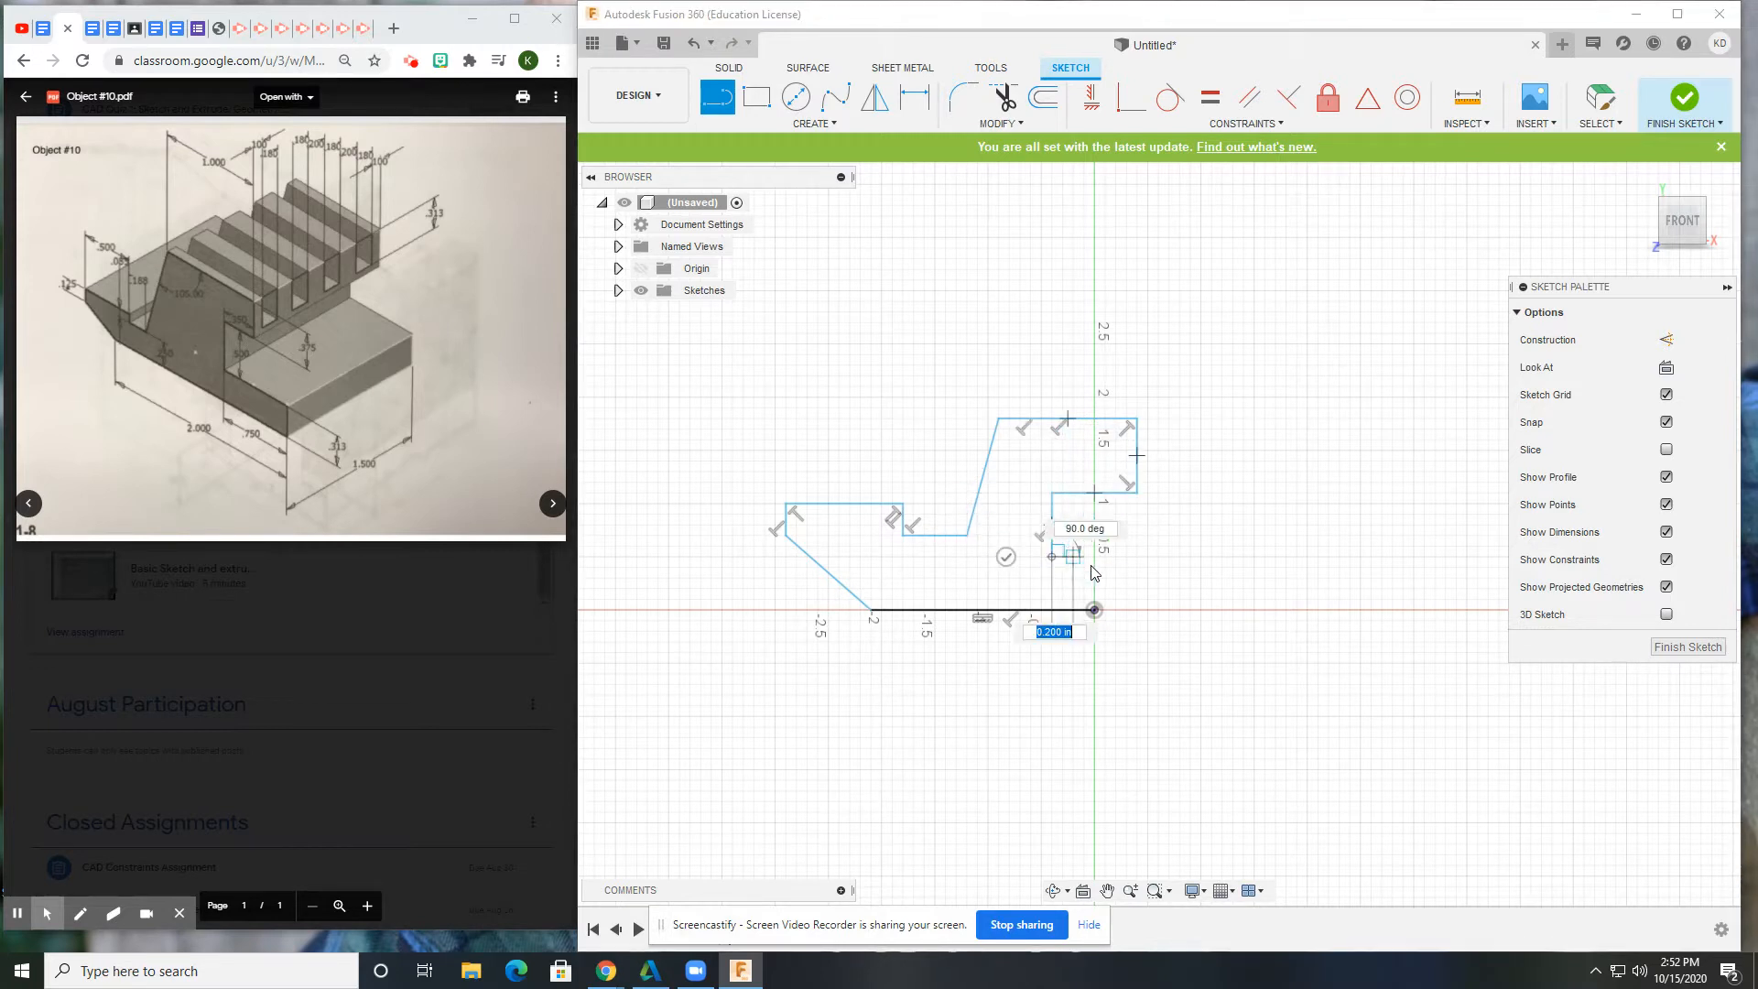
click(1094, 556)
scroll(1095, 604, up, 2)
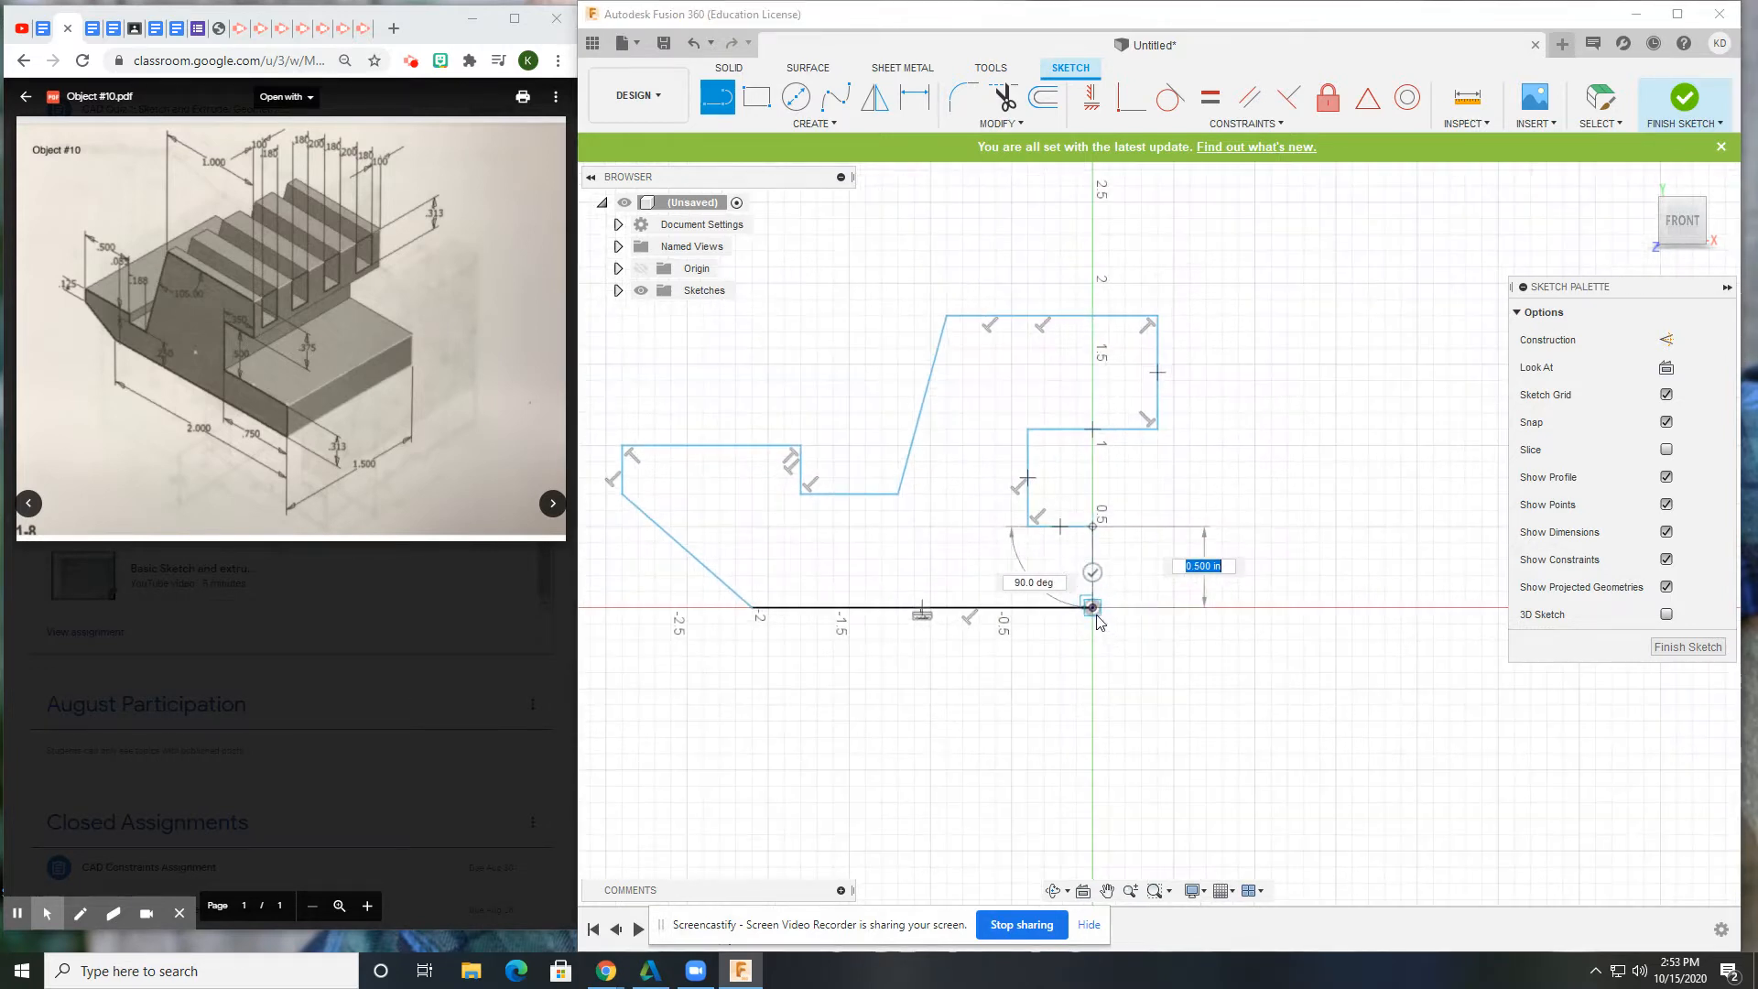
click(1092, 607)
scroll(1094, 605, down, 1)
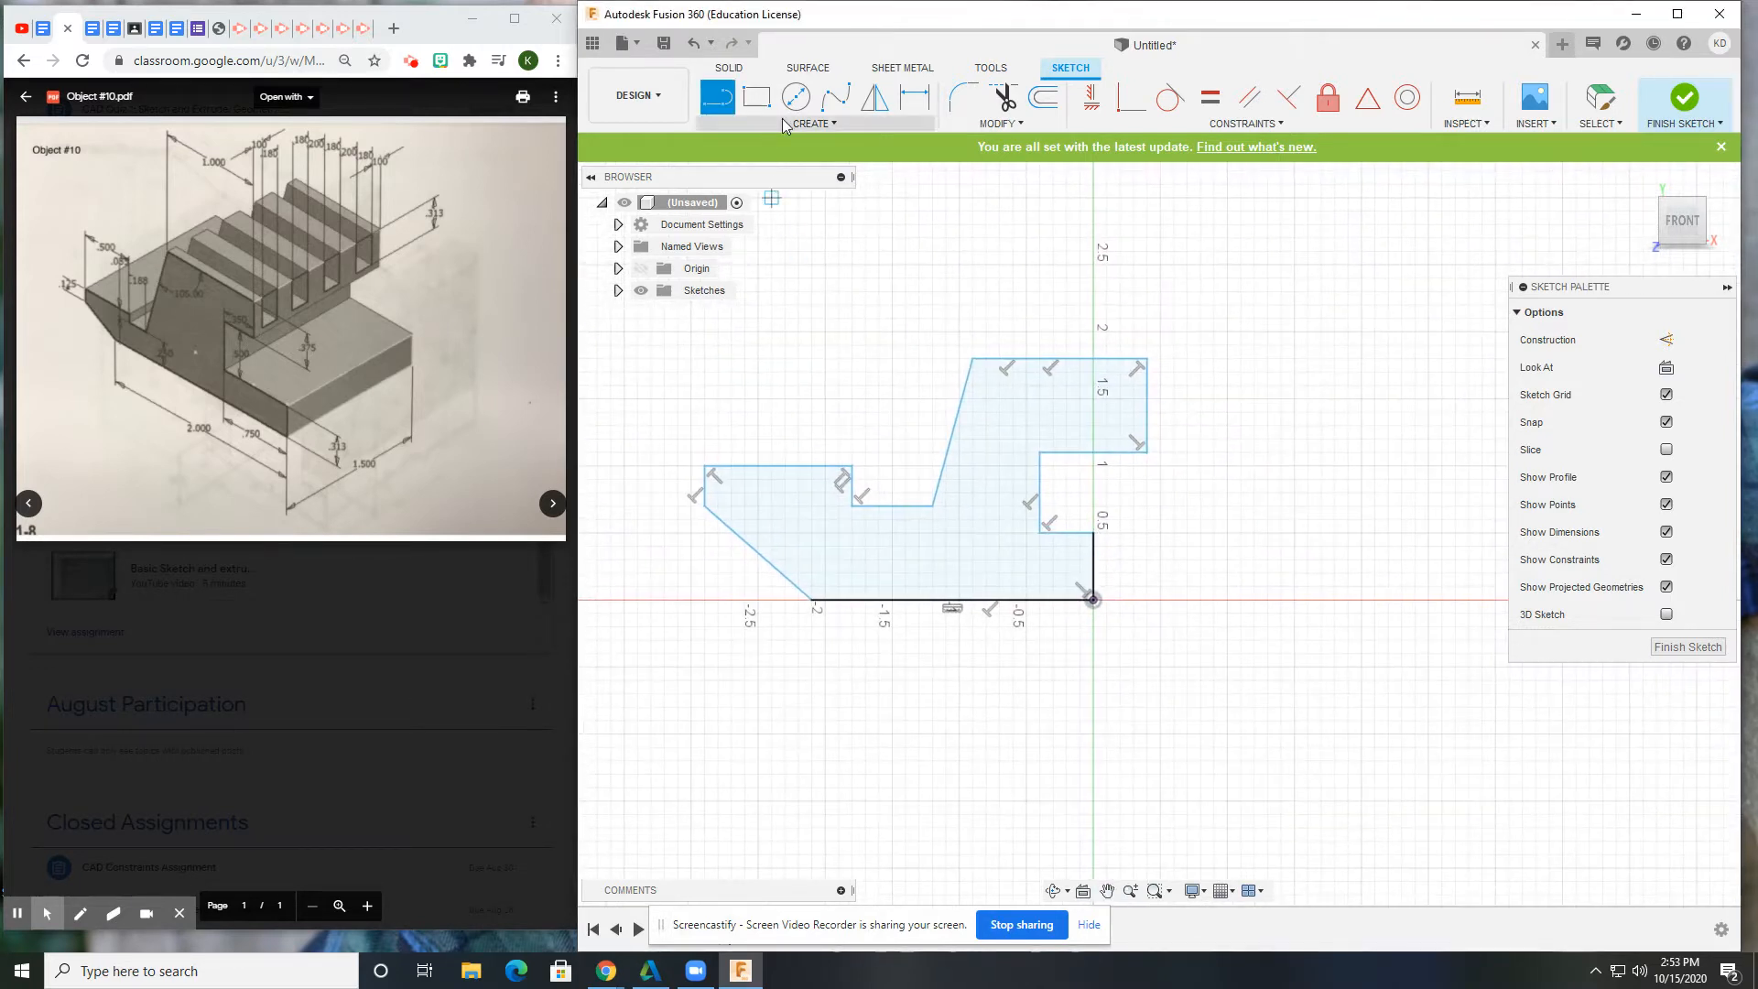
click(914, 96)
Dimension the base to 2.00, the step width to 0.75 and the step height to 0.313.
click(913, 601)
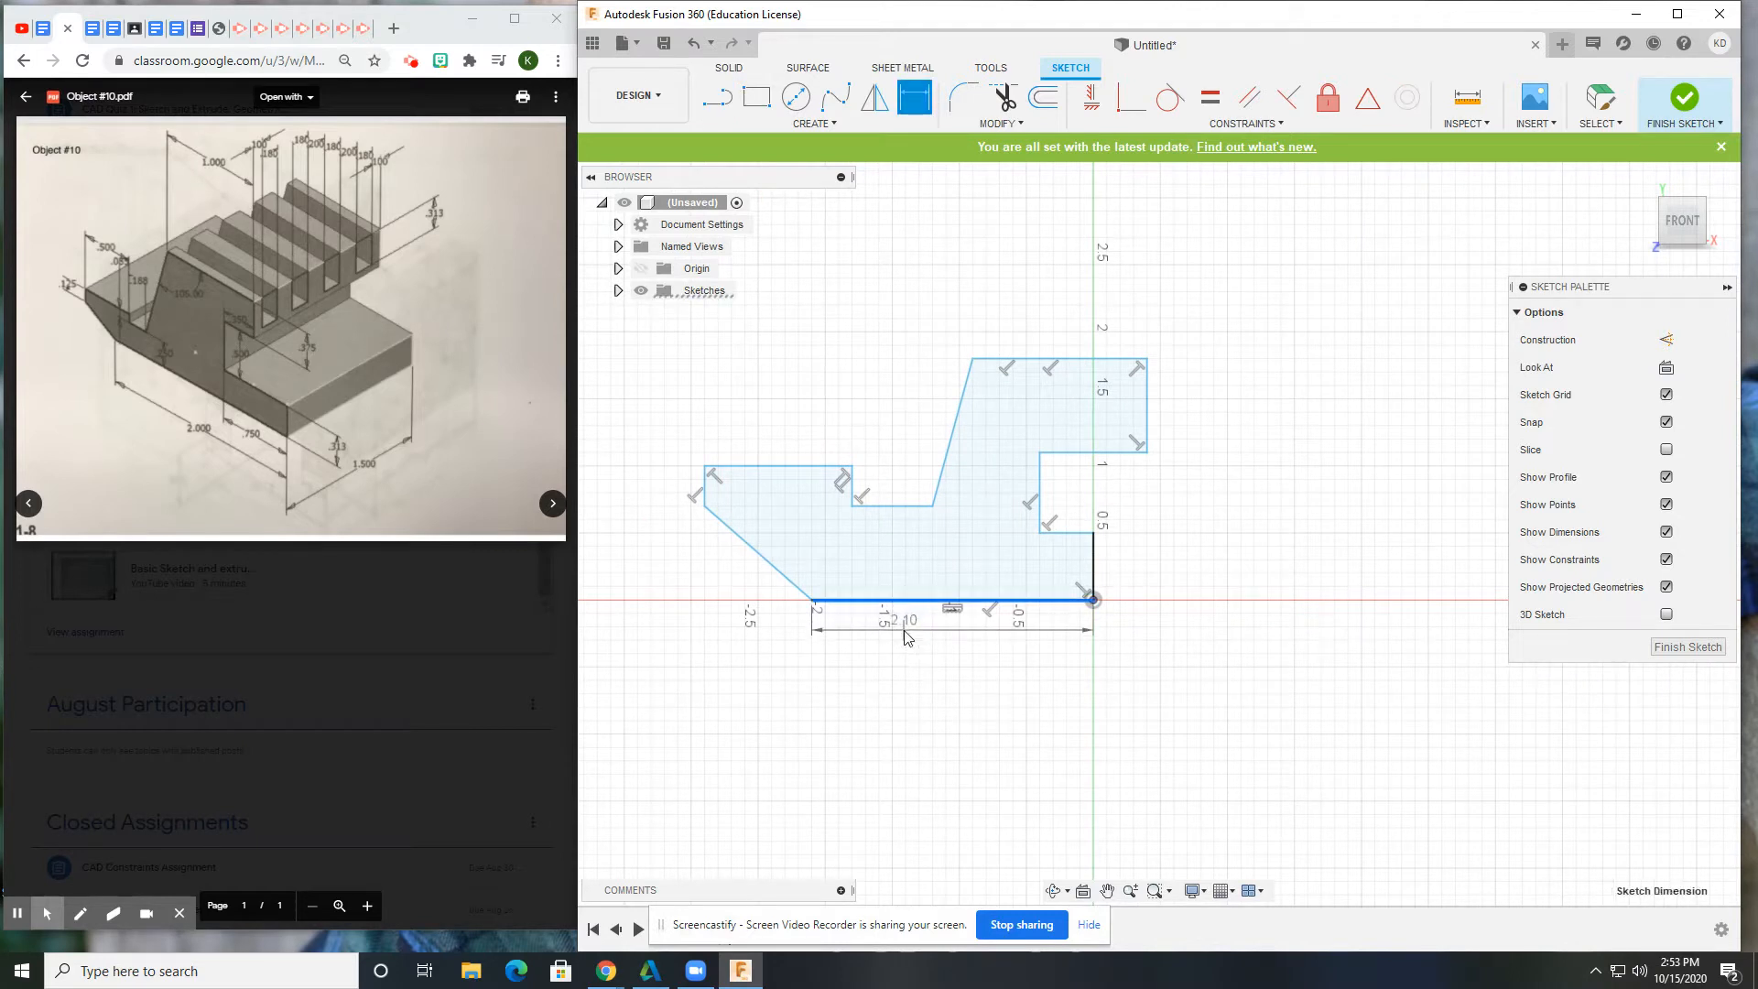
click(905, 636)
key(Return)
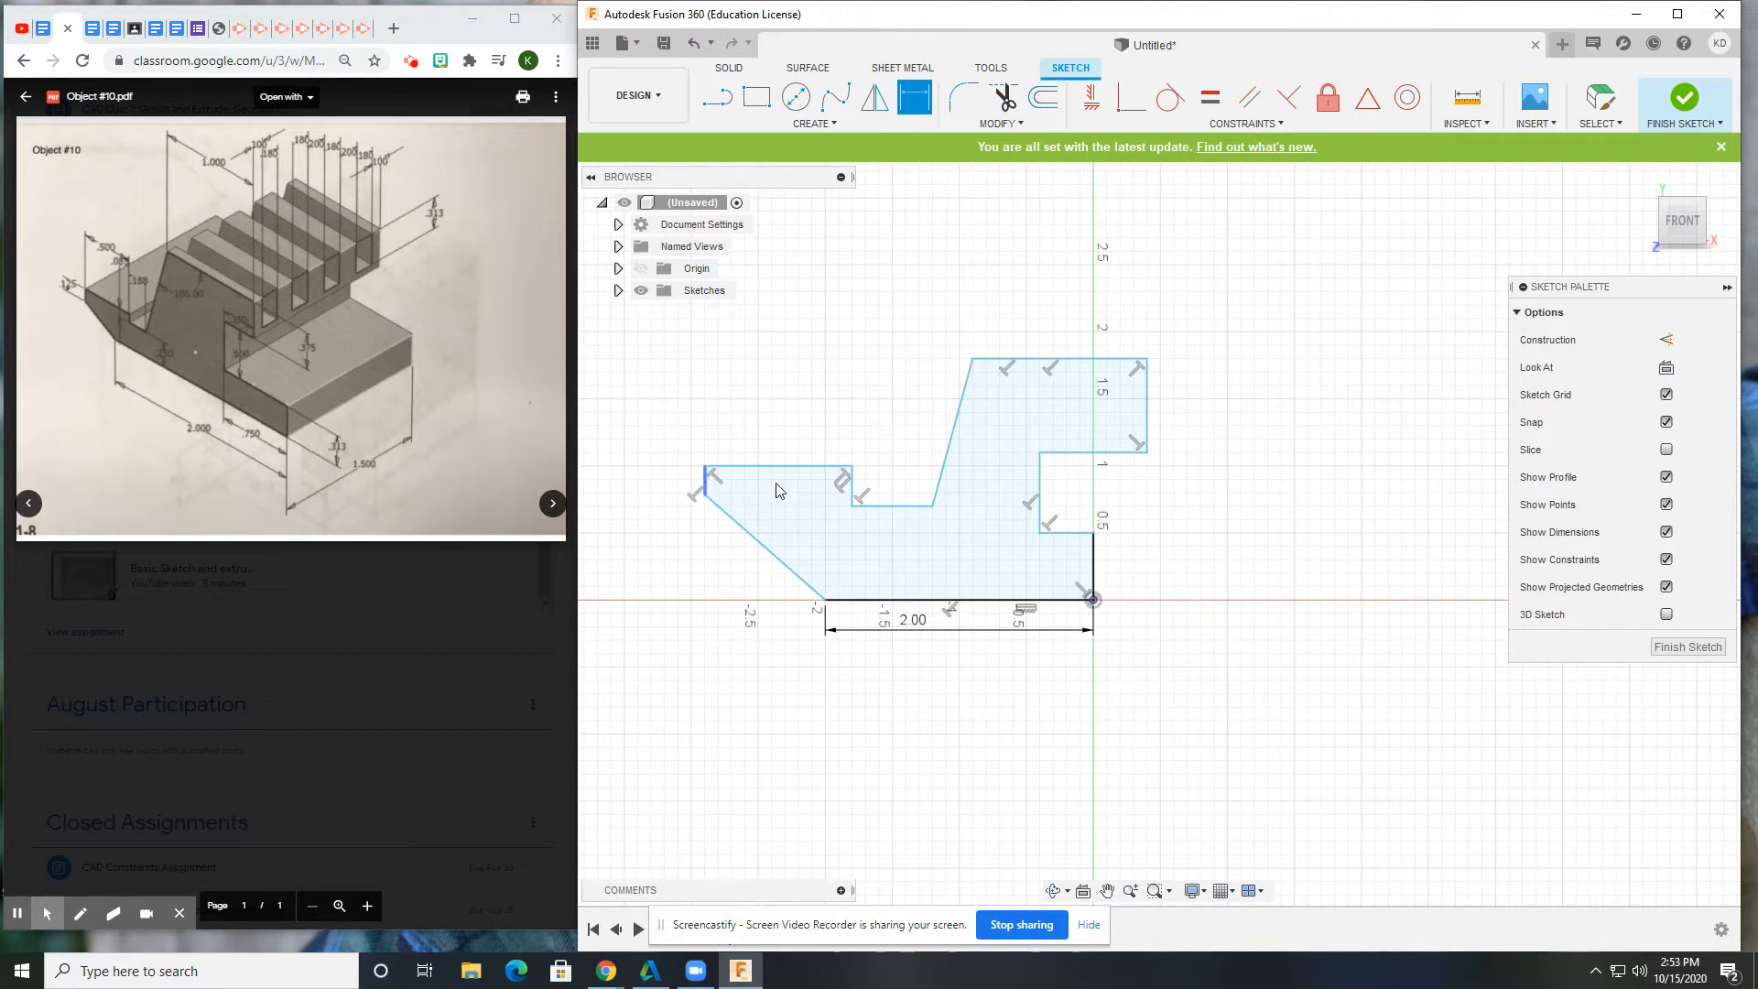
click(1066, 533)
click(1089, 611)
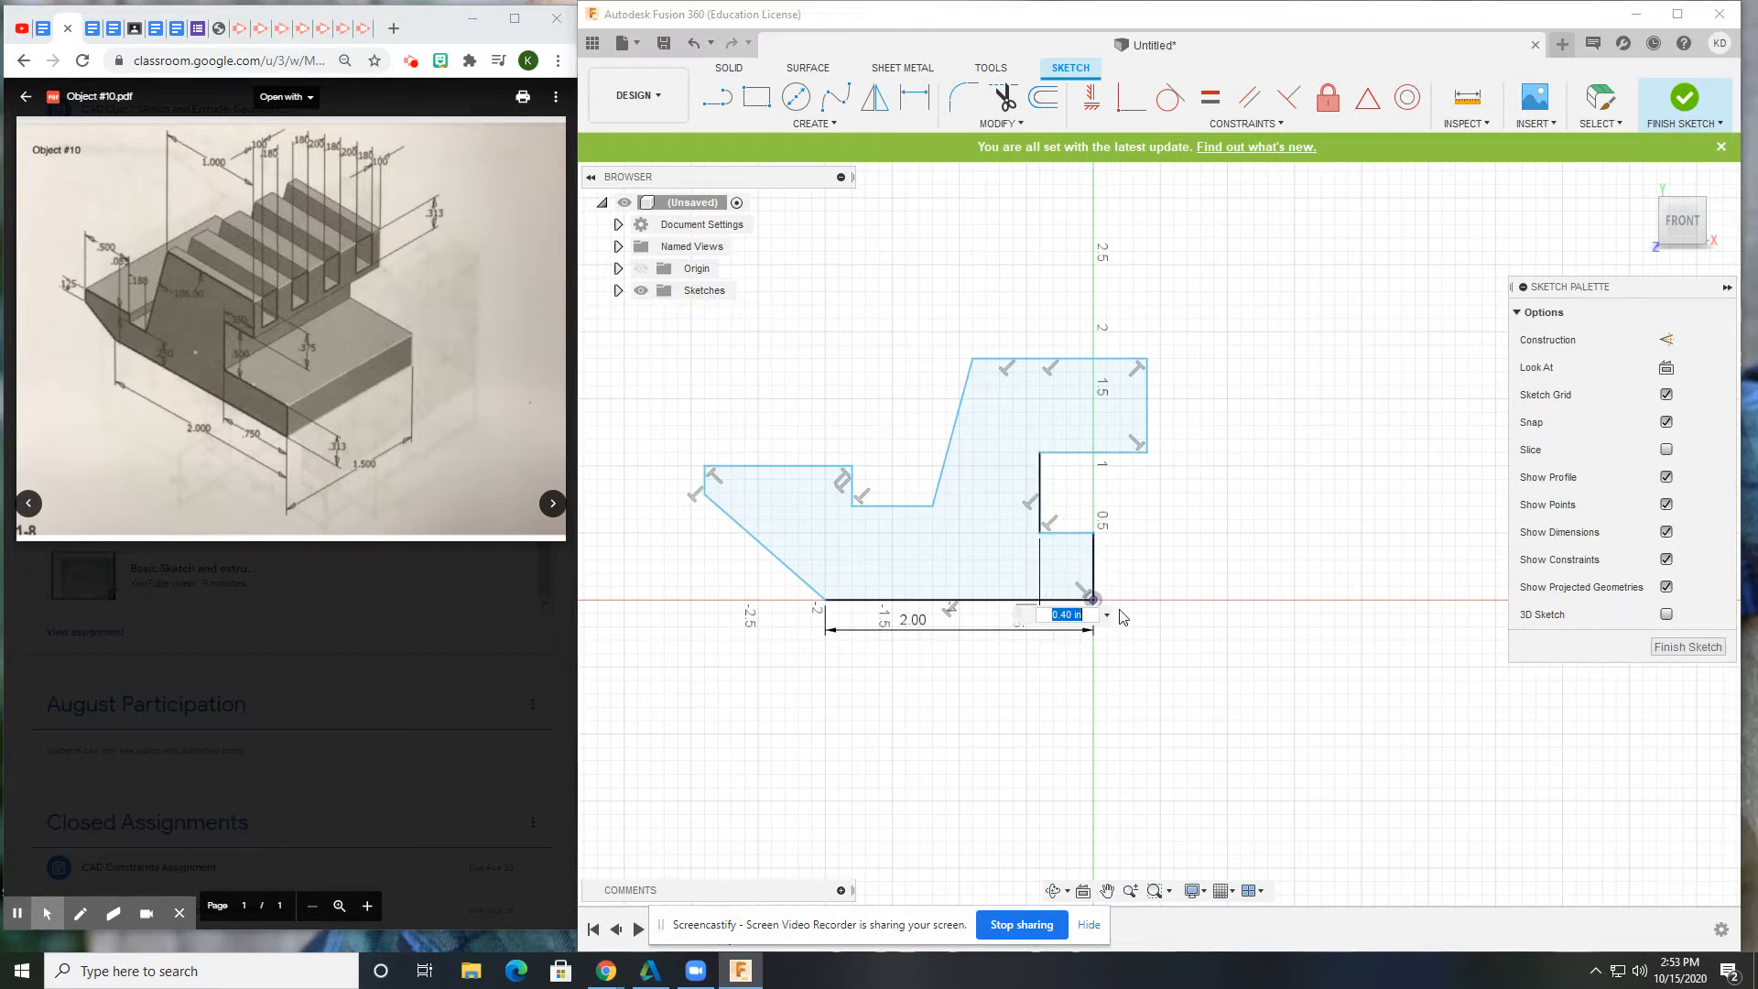
key(Return)
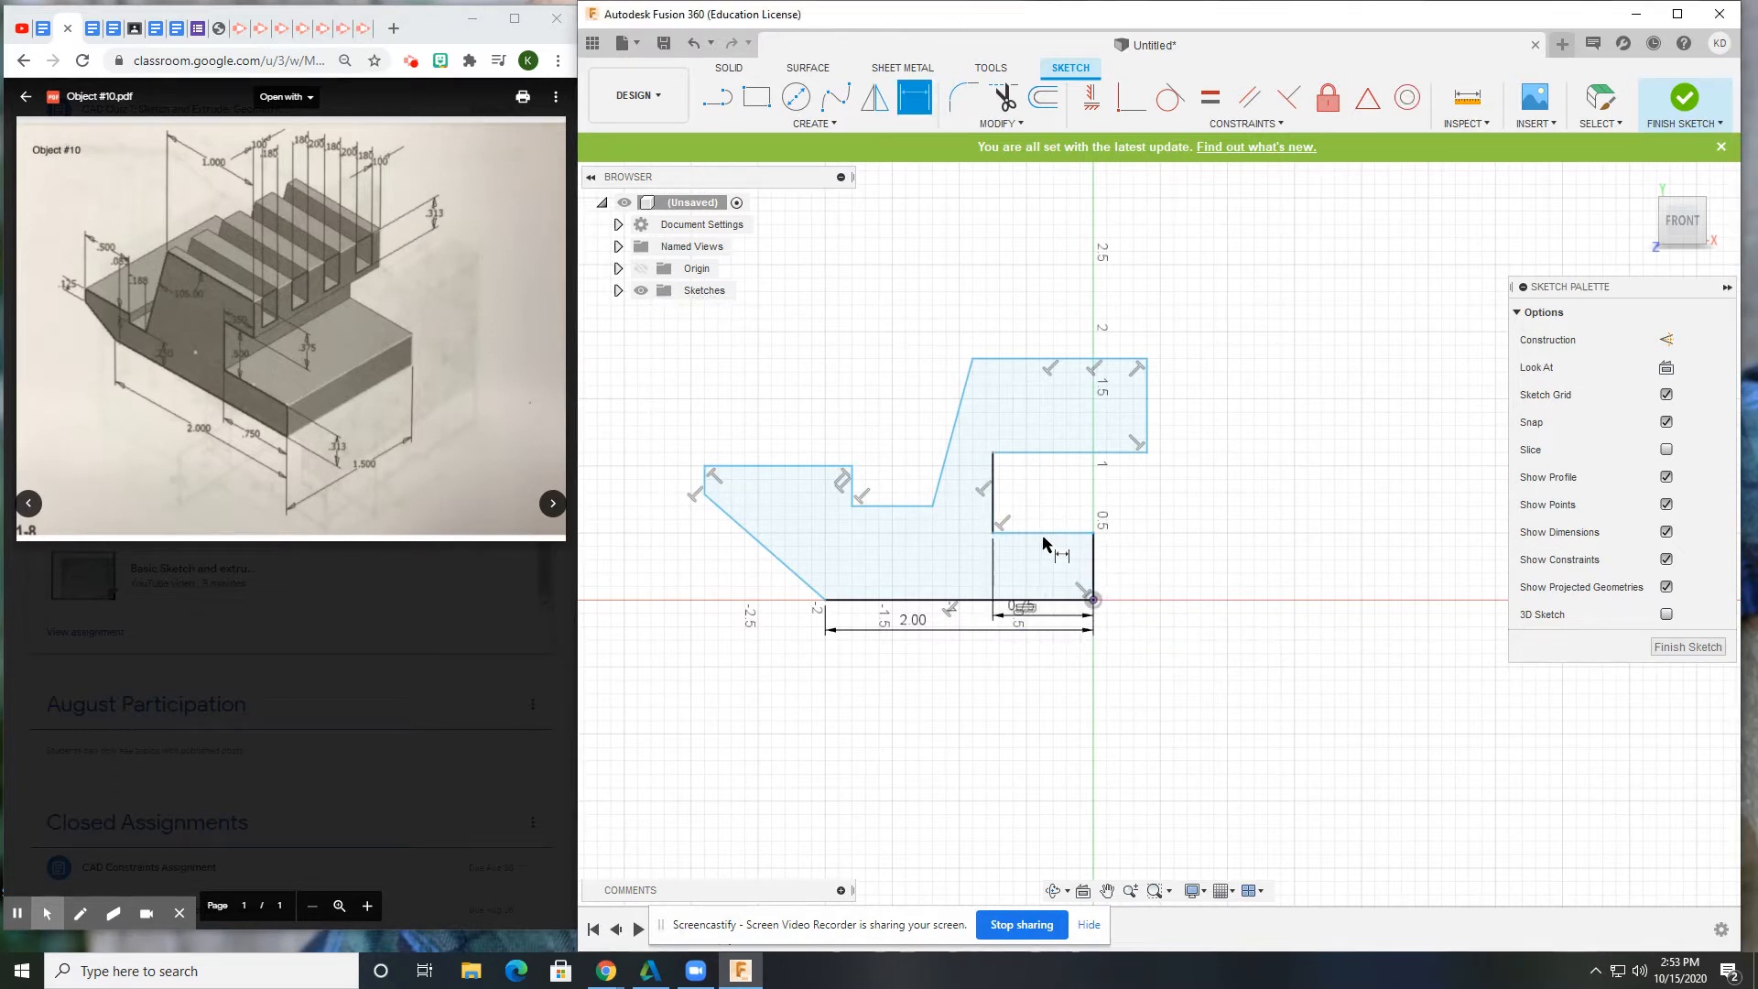
click(1093, 560)
click(1165, 558)
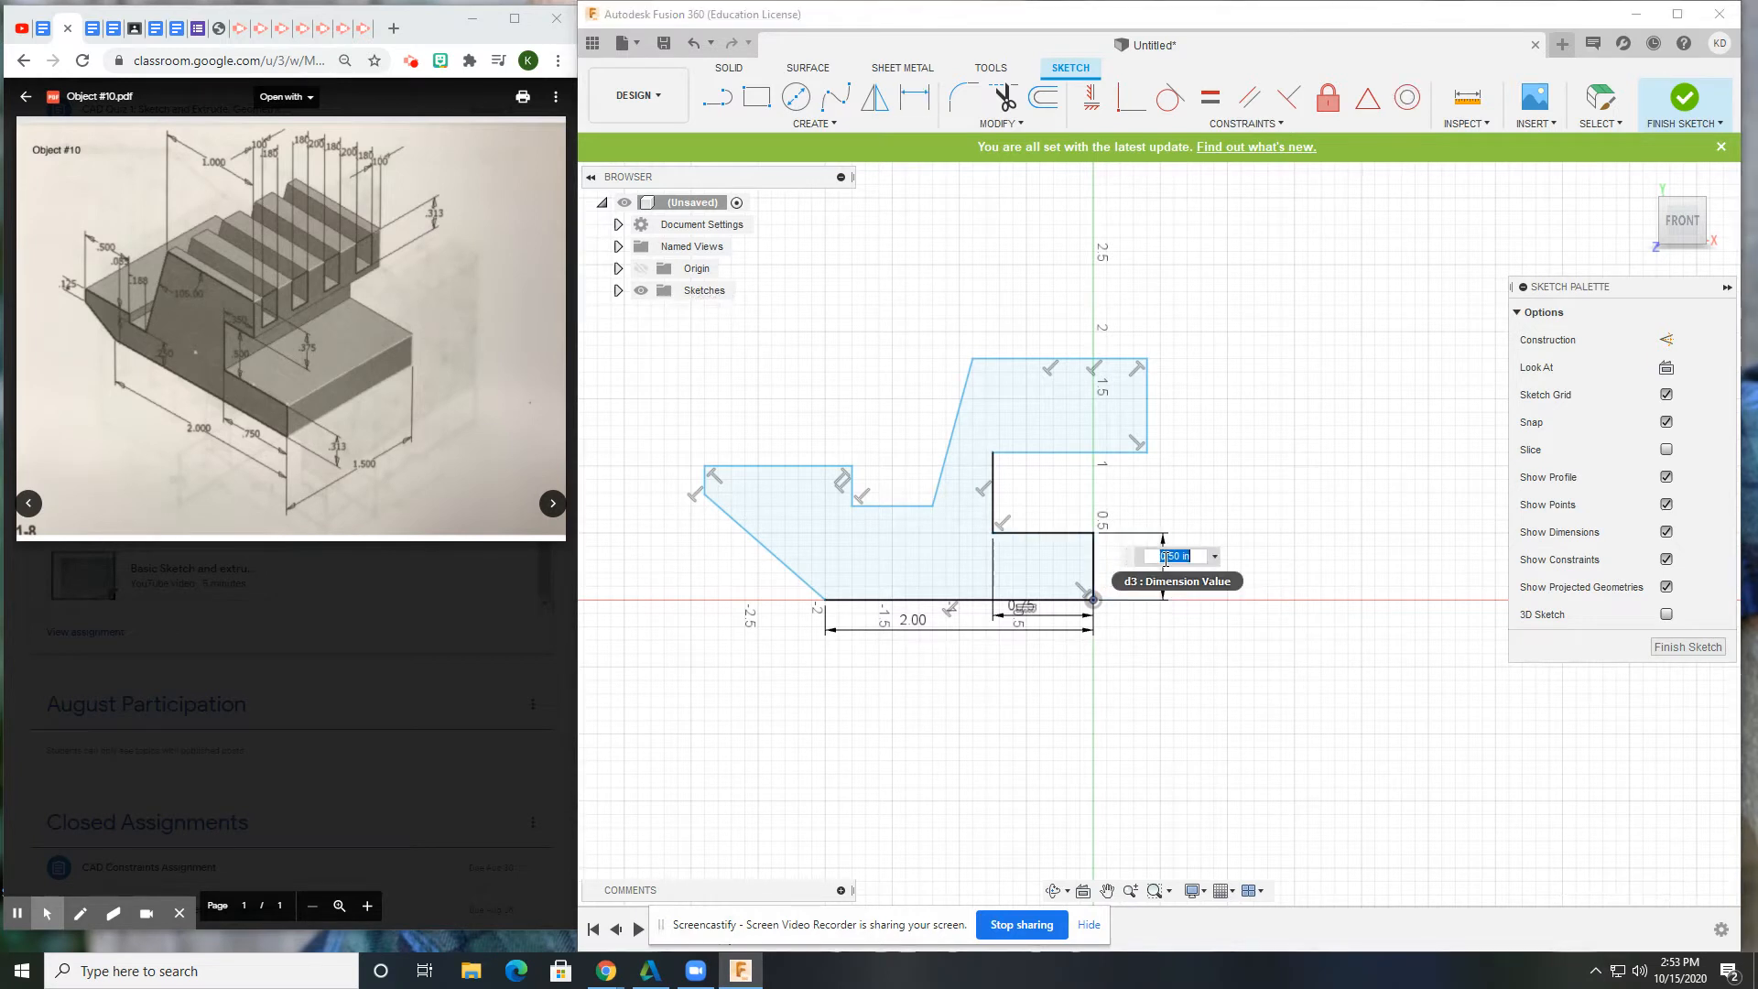
text(.313)
key(Return)
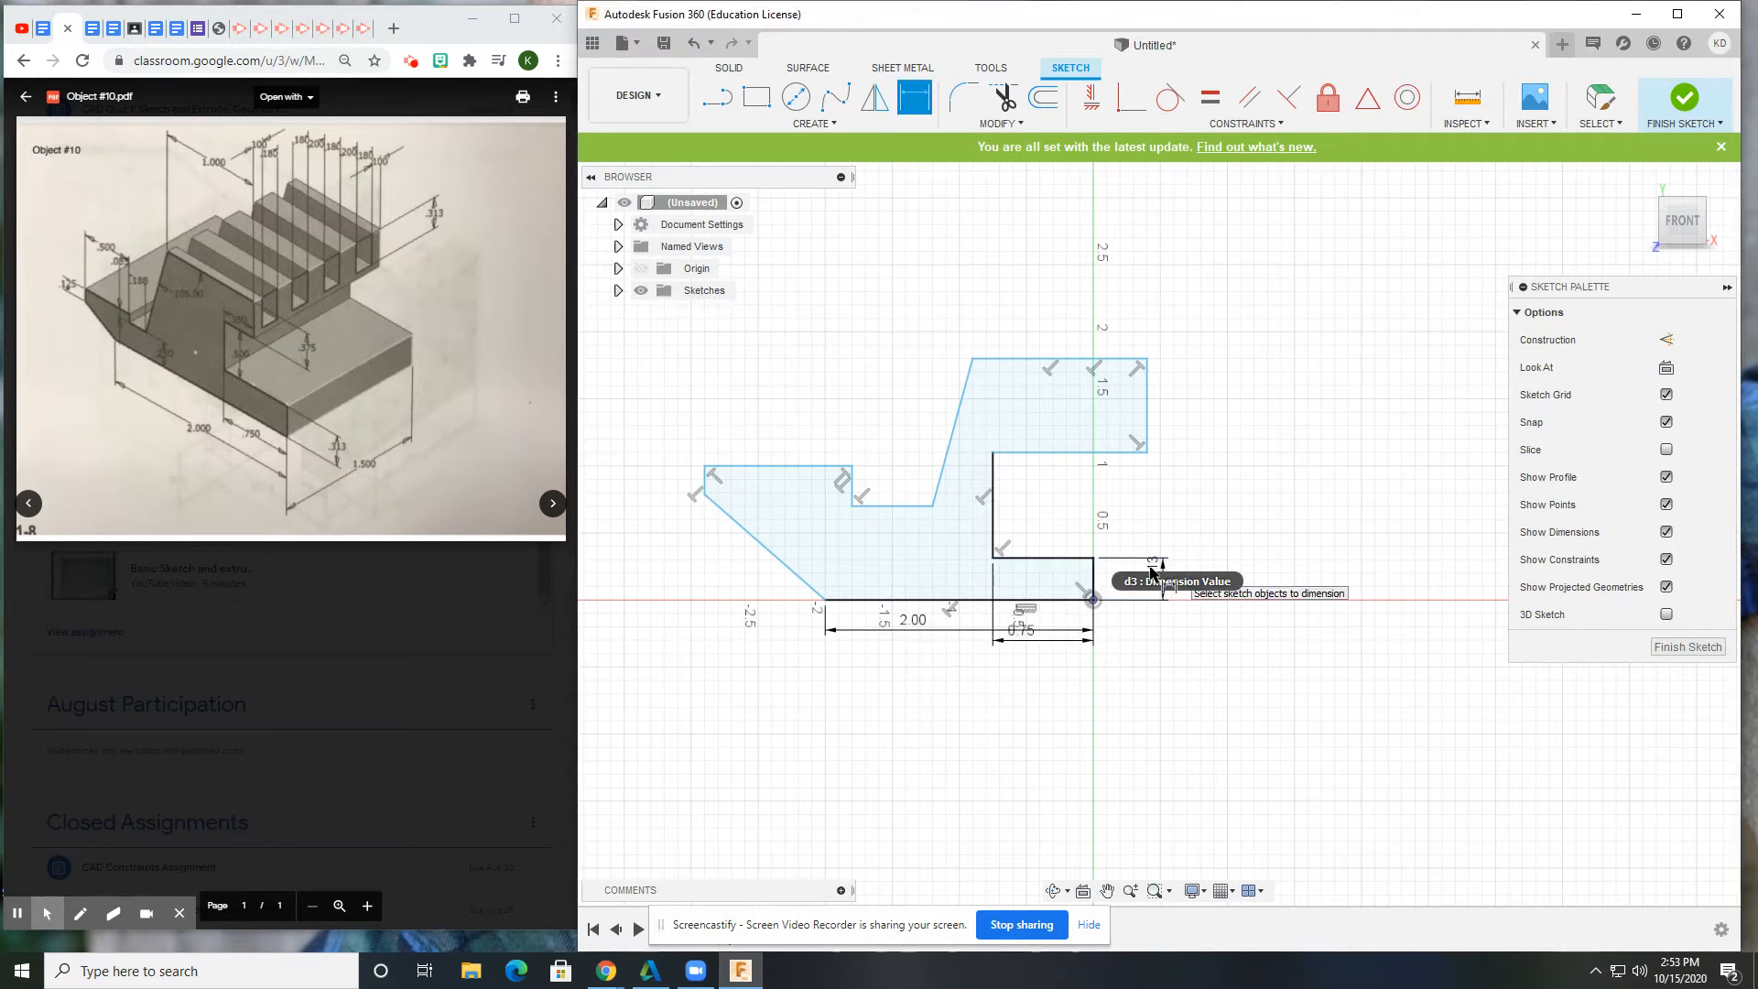
Dimension the edge above the step to 0.50 and the notch width to 0.35.
click(994, 512)
click(1063, 500)
text(.5)
key(Return)
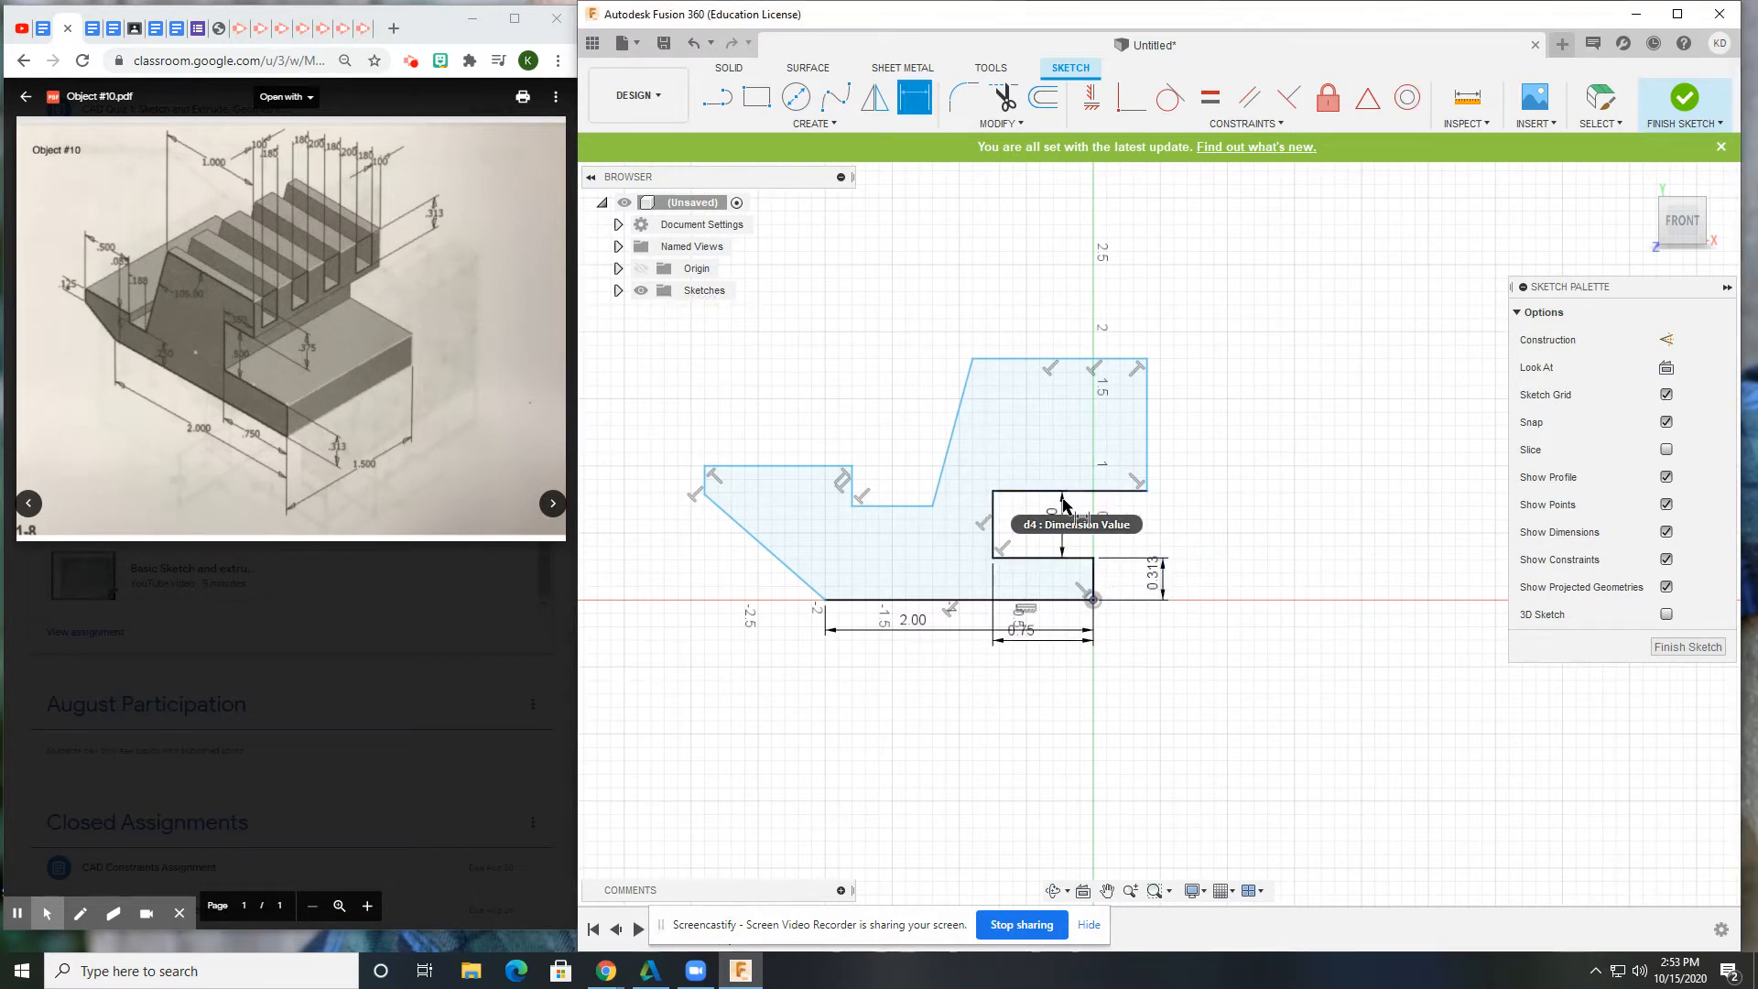
click(1063, 491)
click(1063, 454)
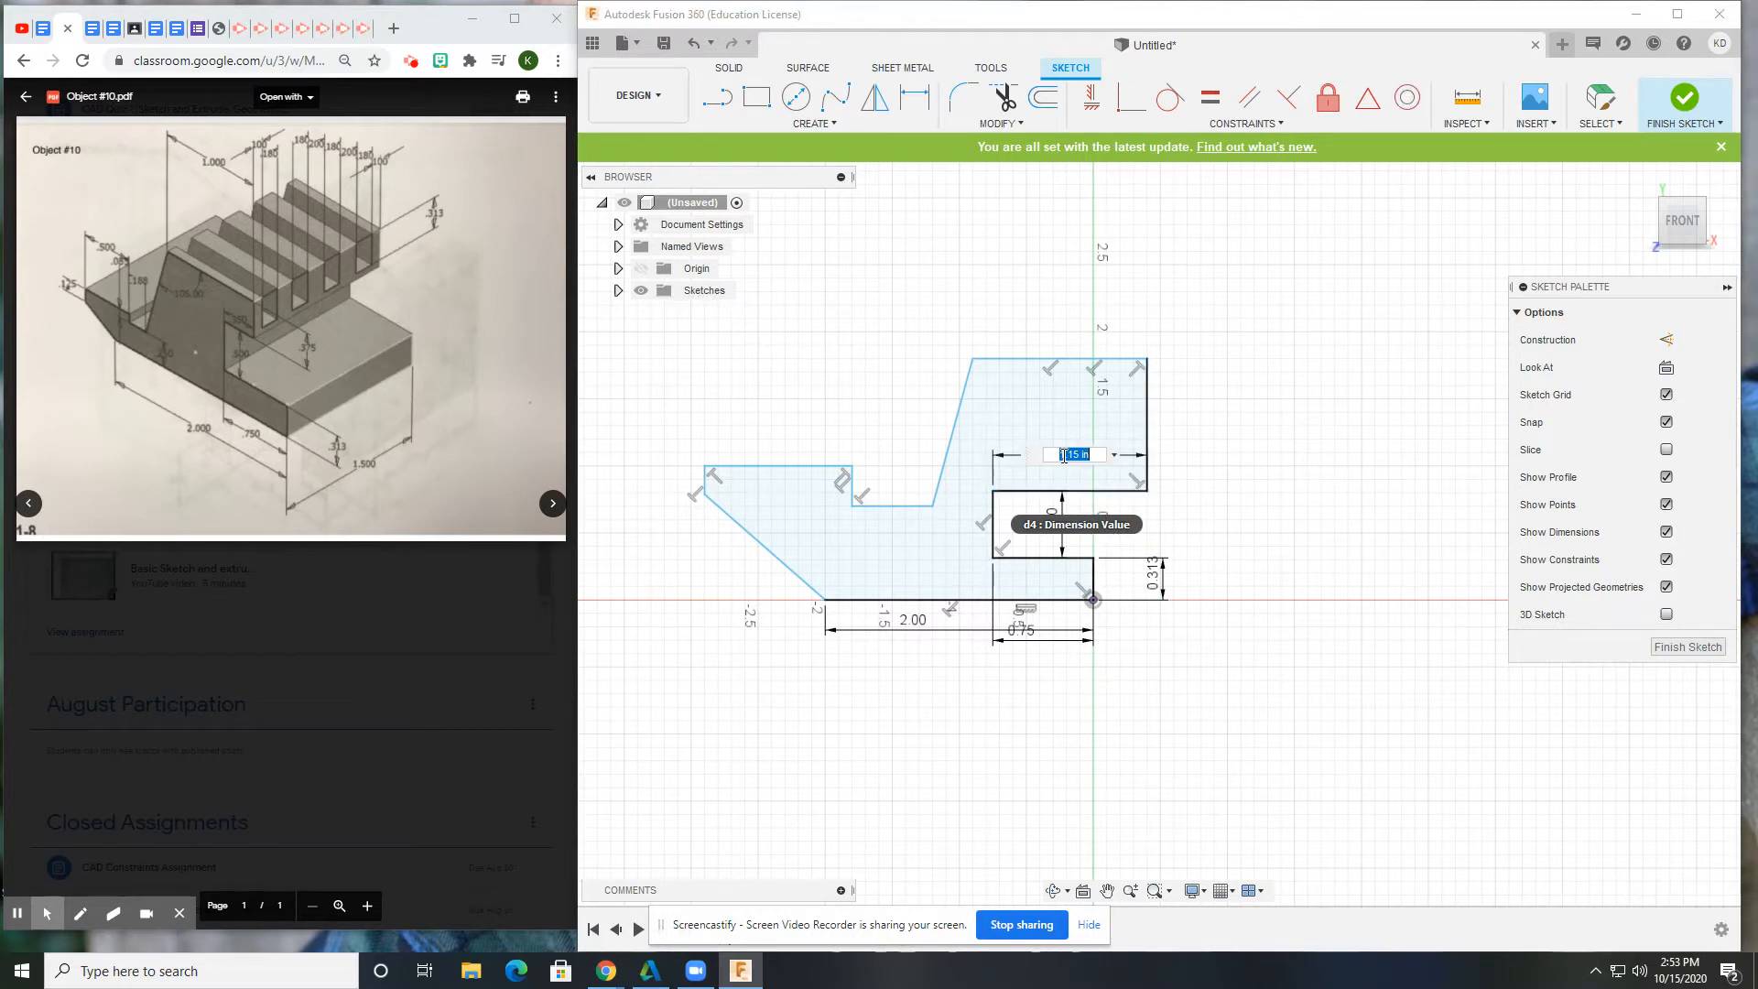
text(.35)
key(Return)
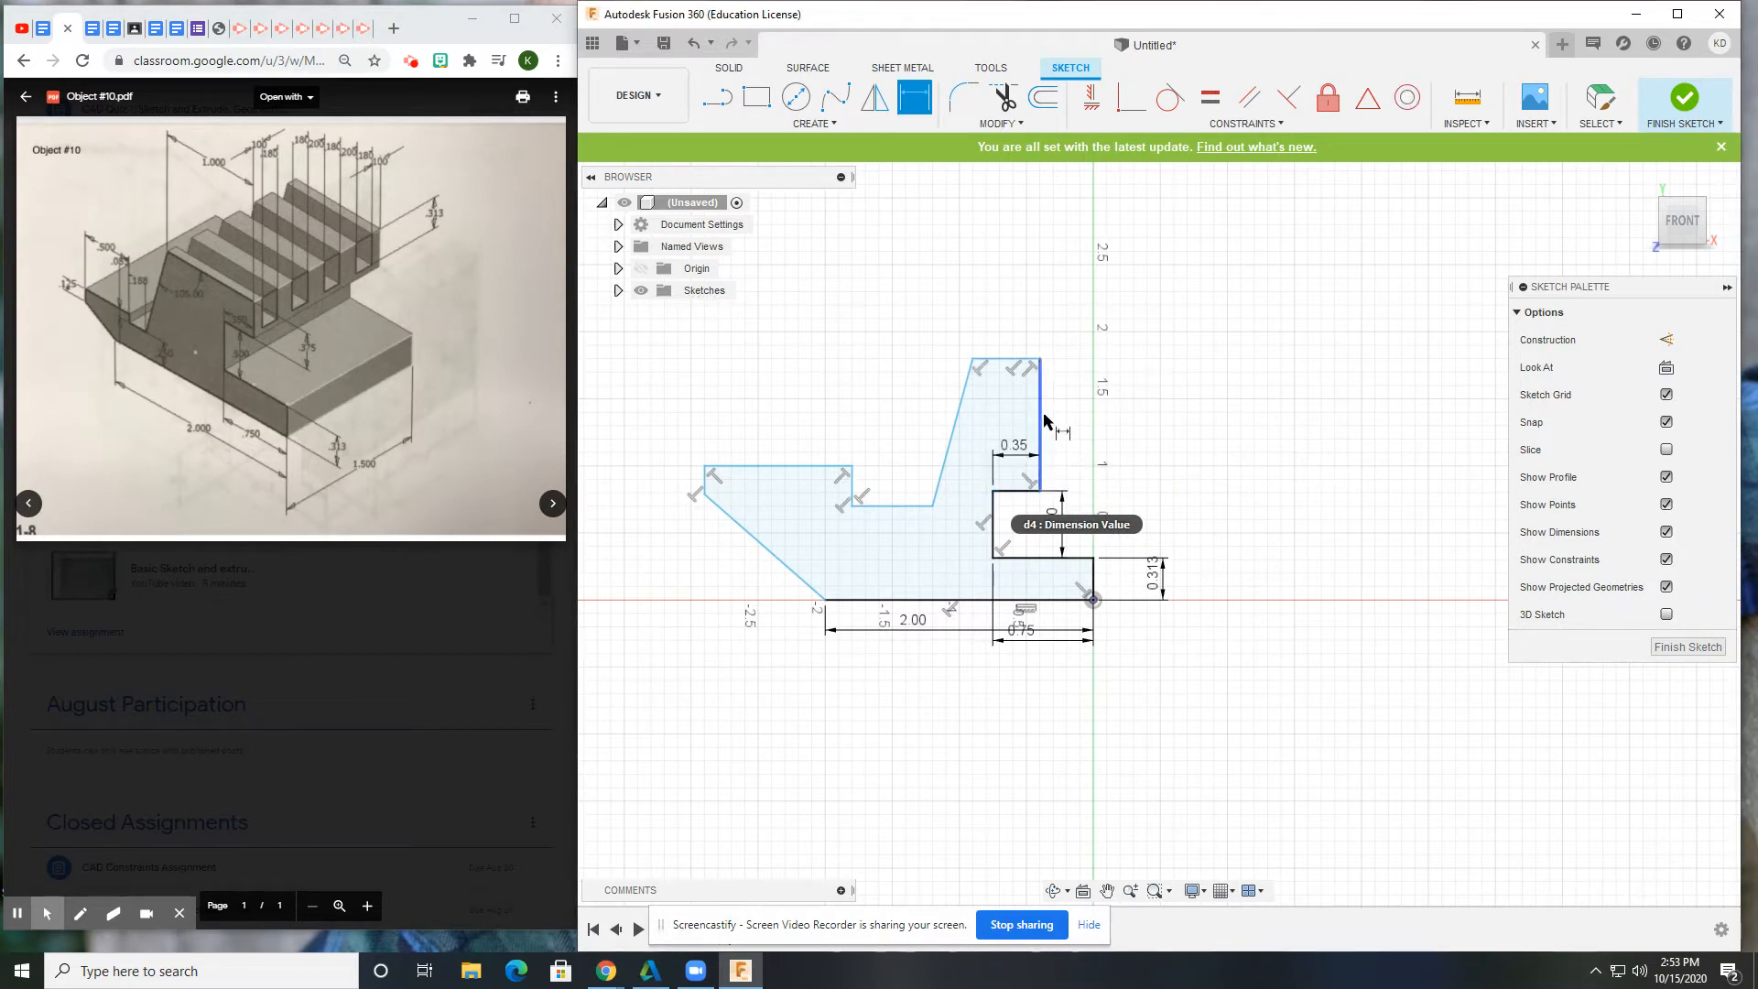
Set the upper block's right edge height to 0.375 and the top width to 1.00.
click(1042, 421)
click(1128, 414)
text(.37)
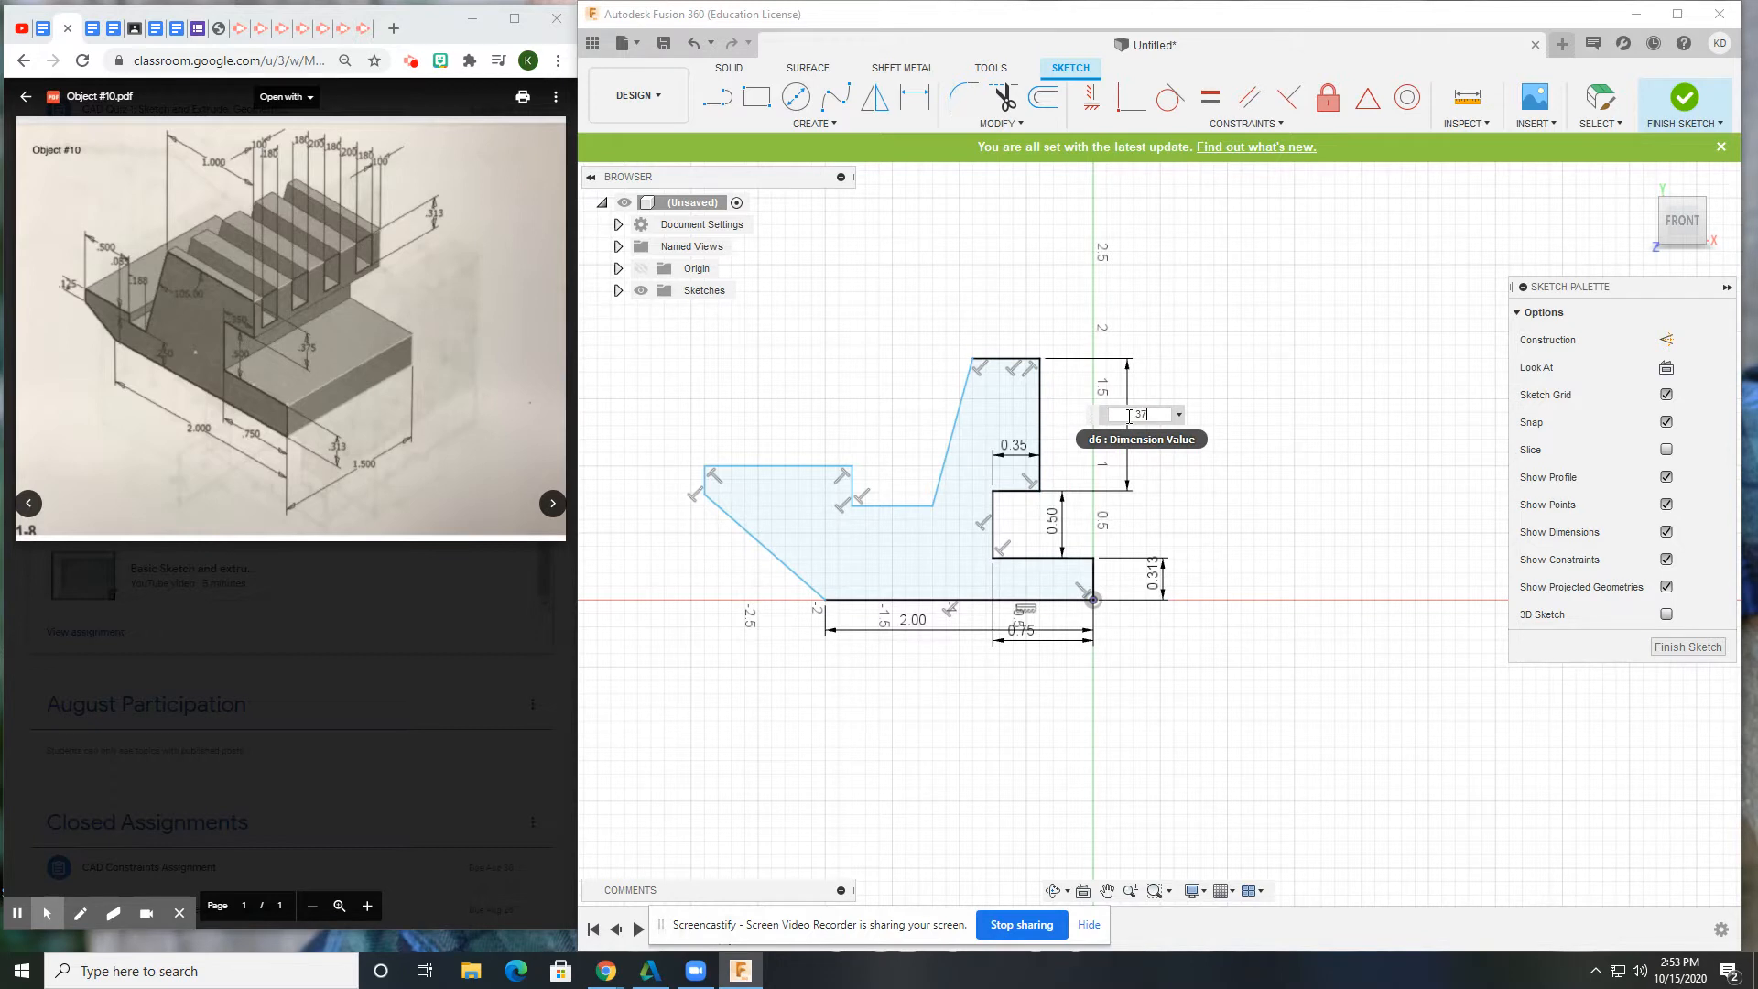
text(5)
key(Return)
click(1002, 442)
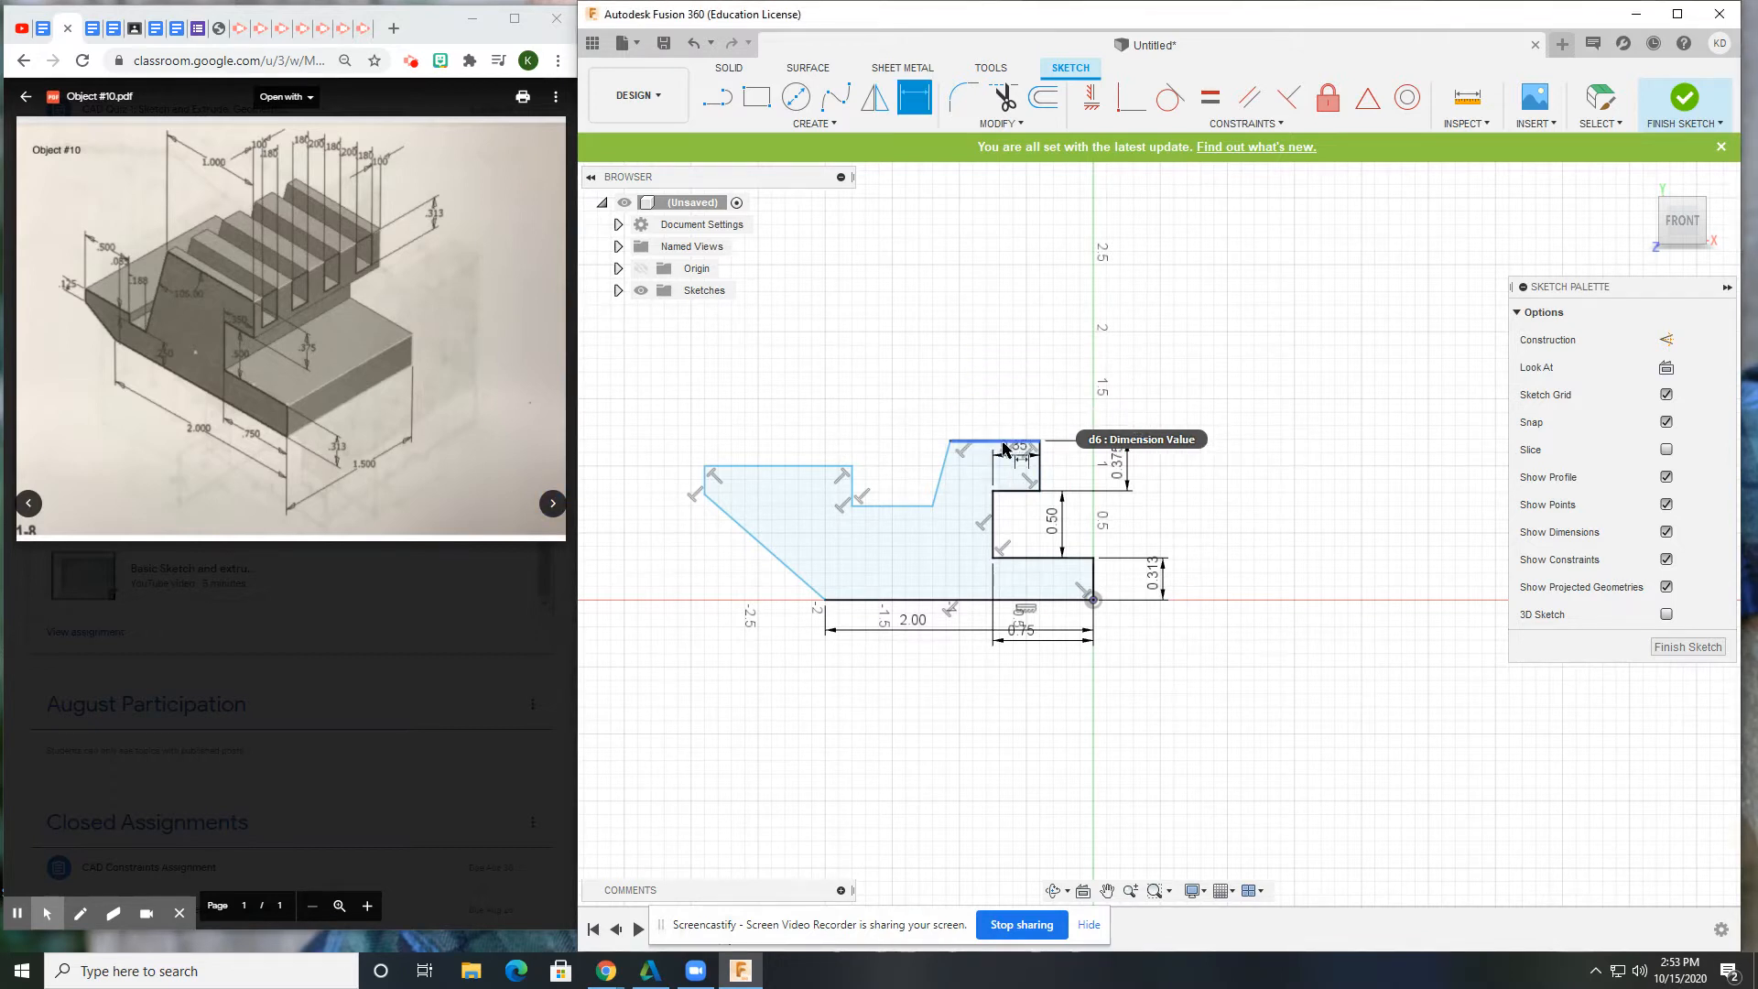
click(1005, 406)
text(1)
key(Return)
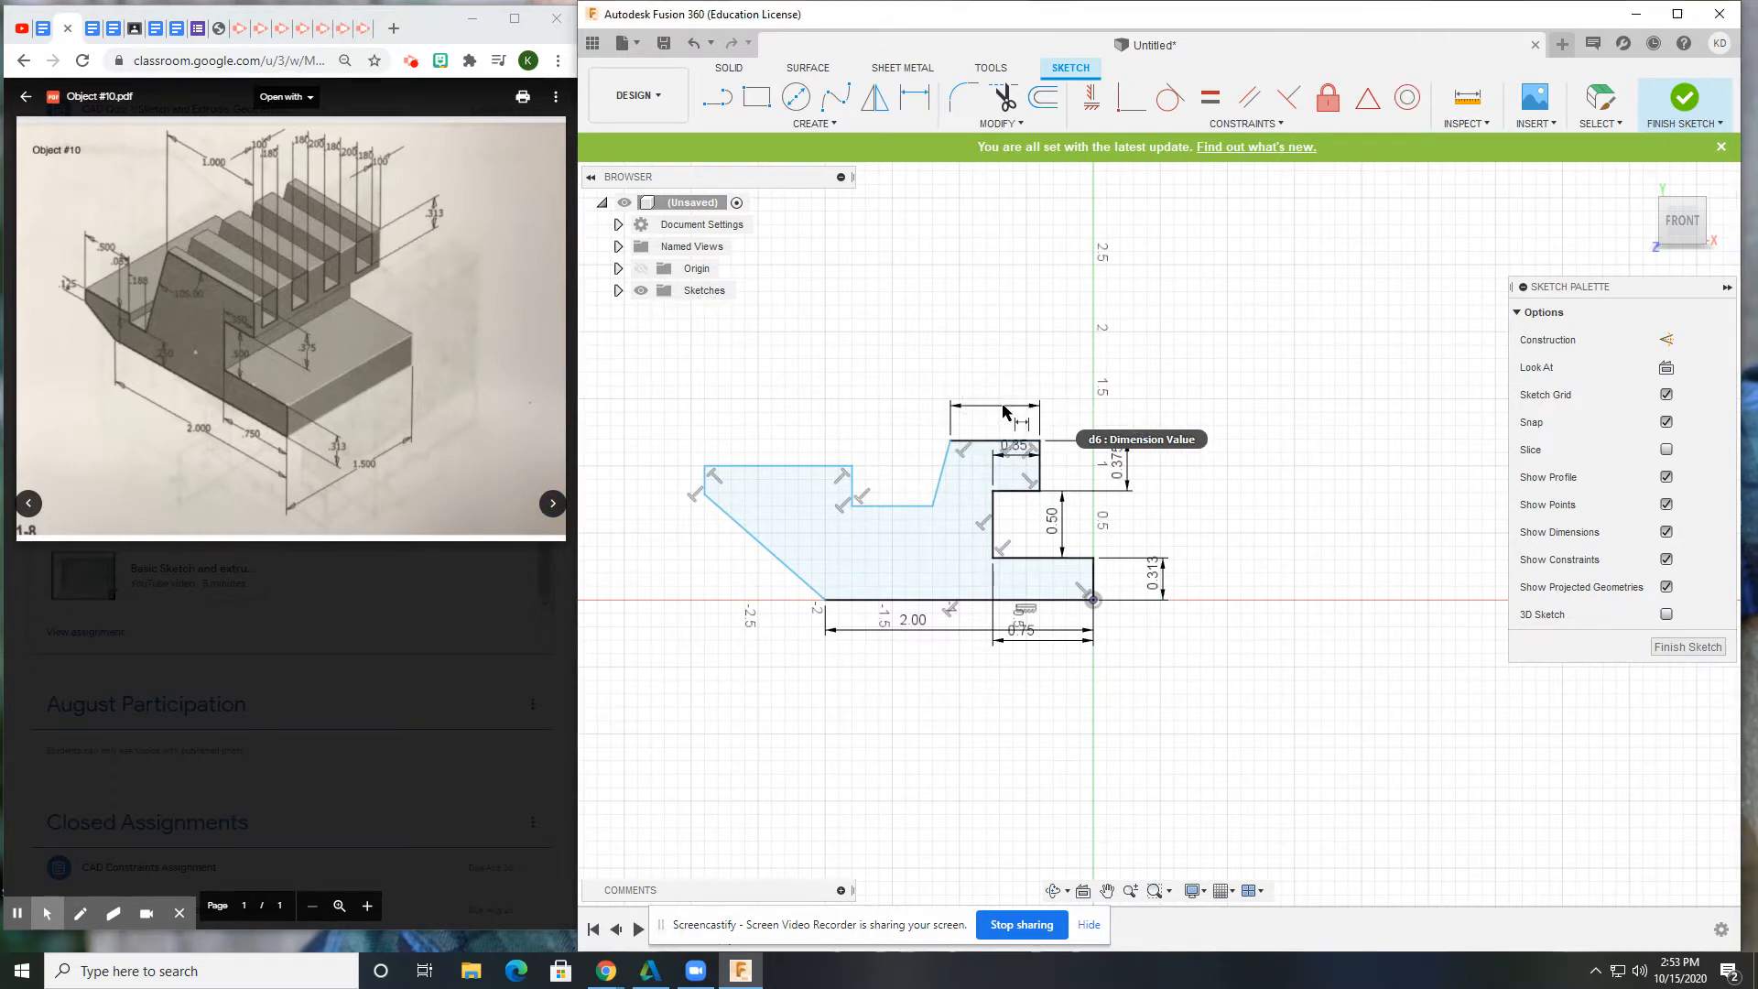
click(899, 469)
Set the slant angle to 105° and the ledge height above the base to 0.25.
click(930, 443)
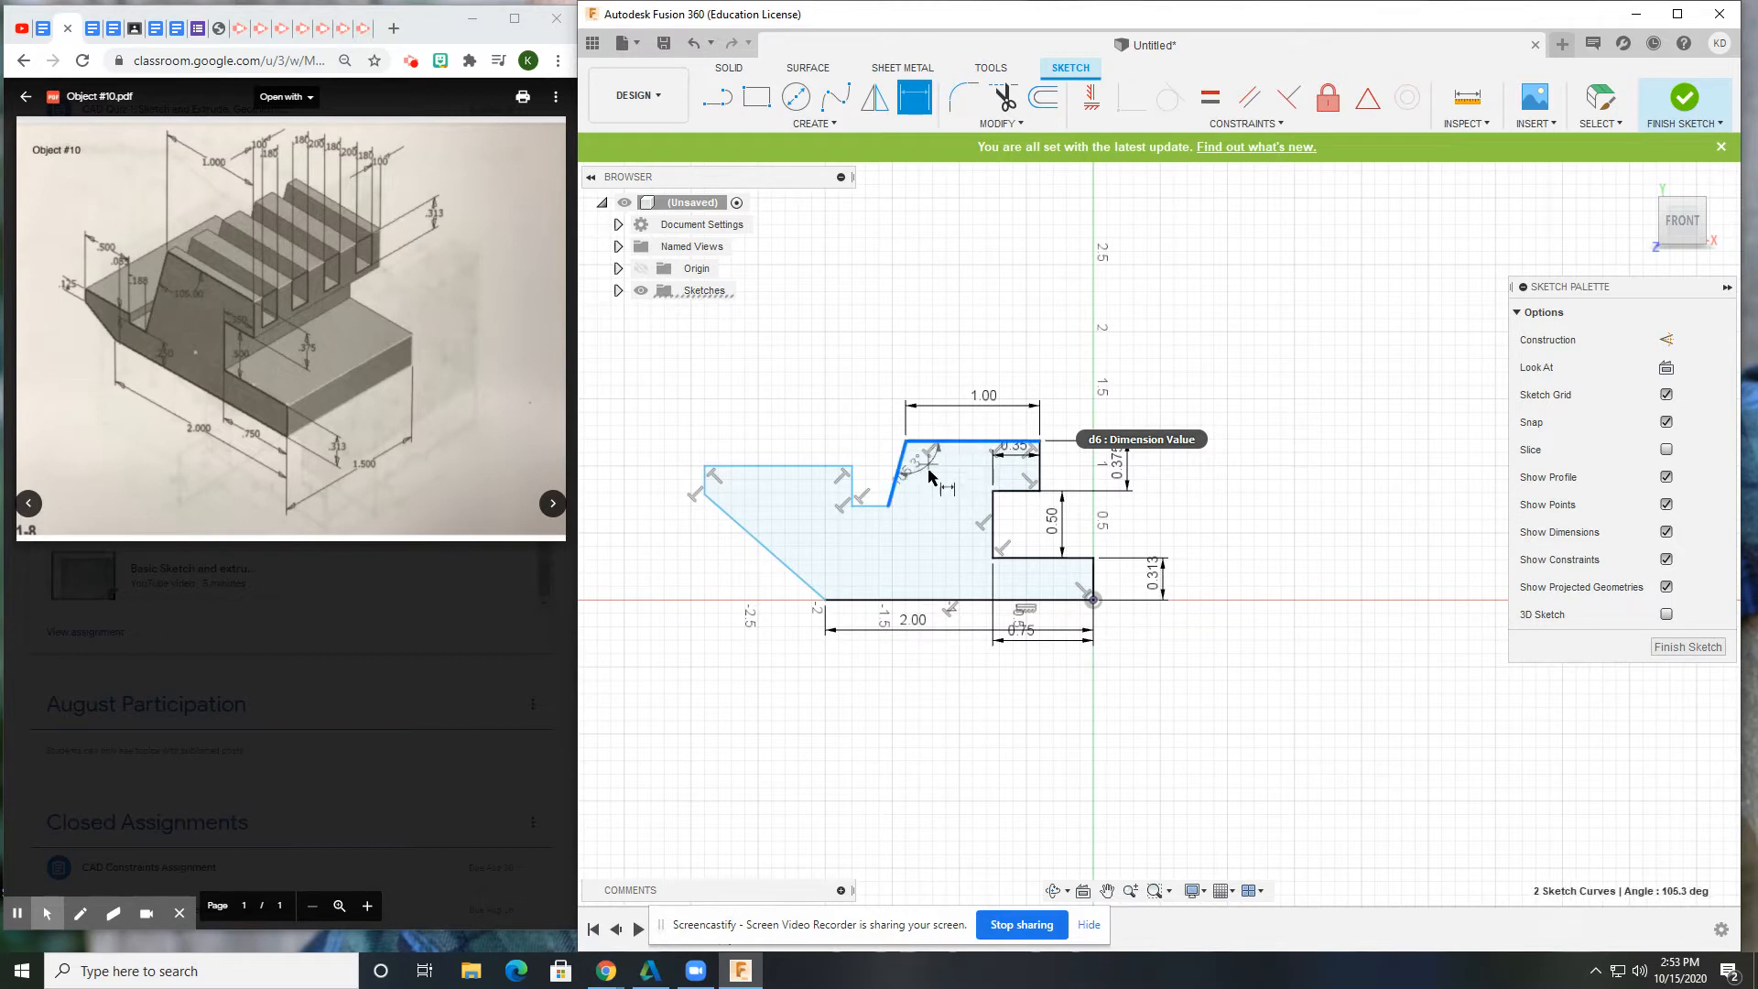
click(946, 465)
text(105)
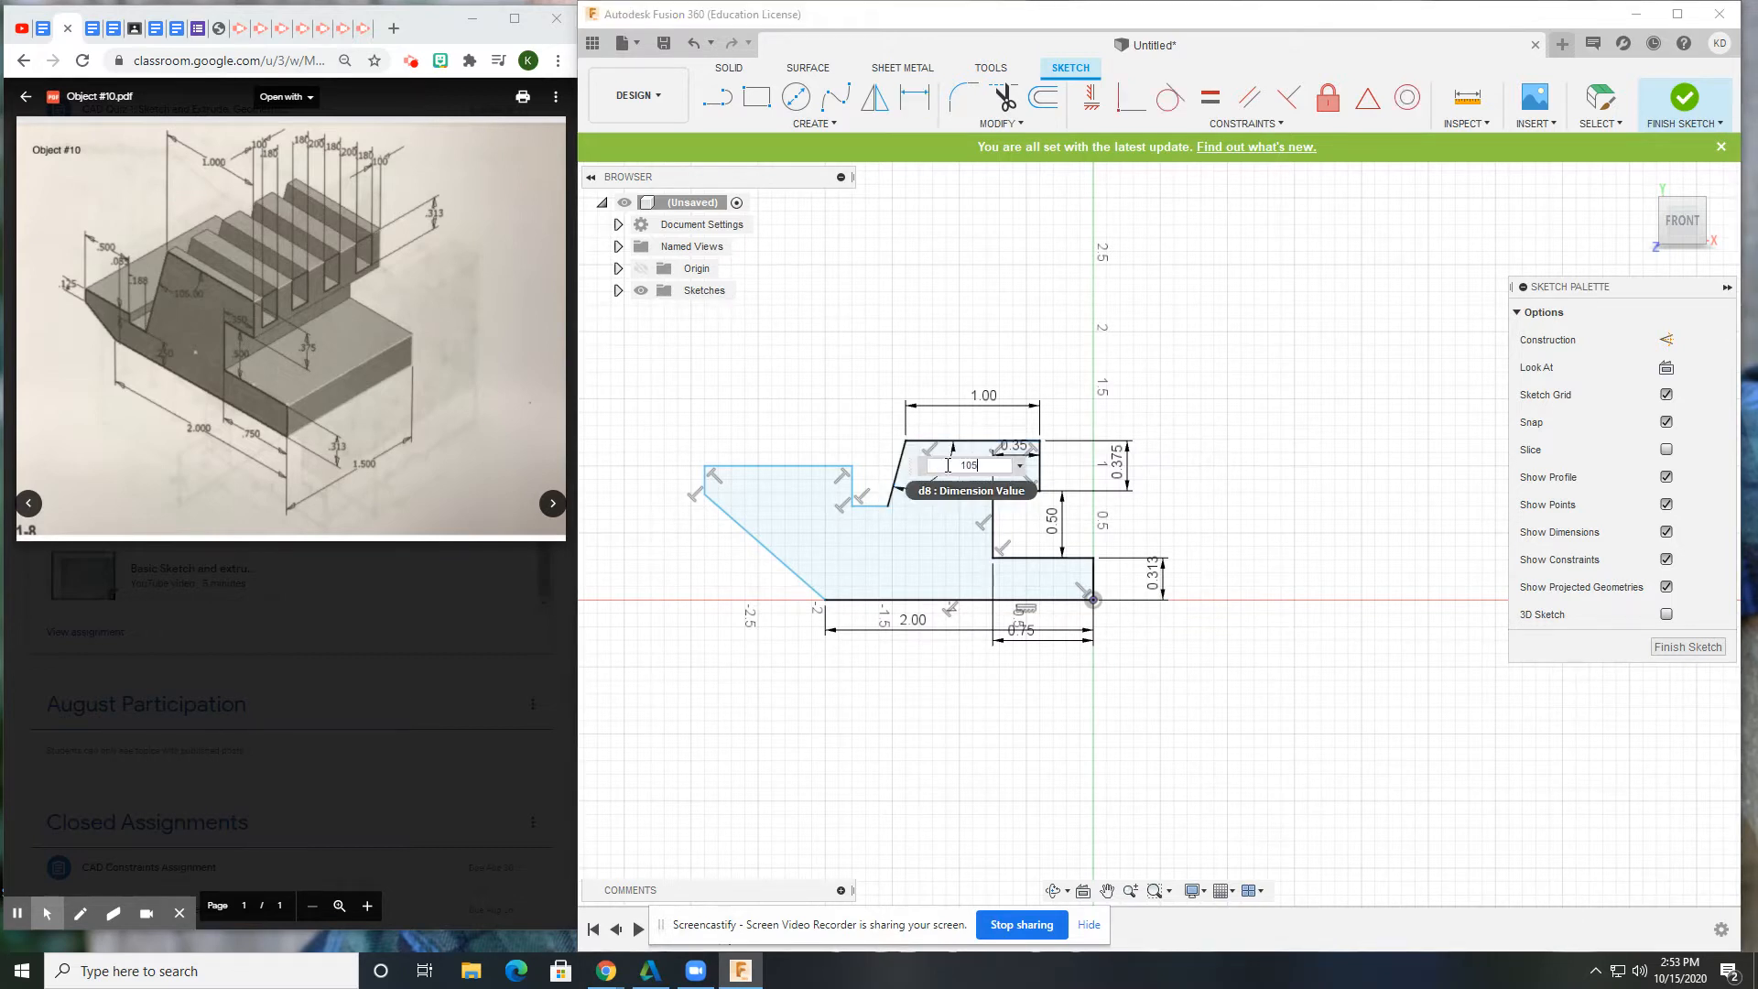
key(Return)
click(871, 506)
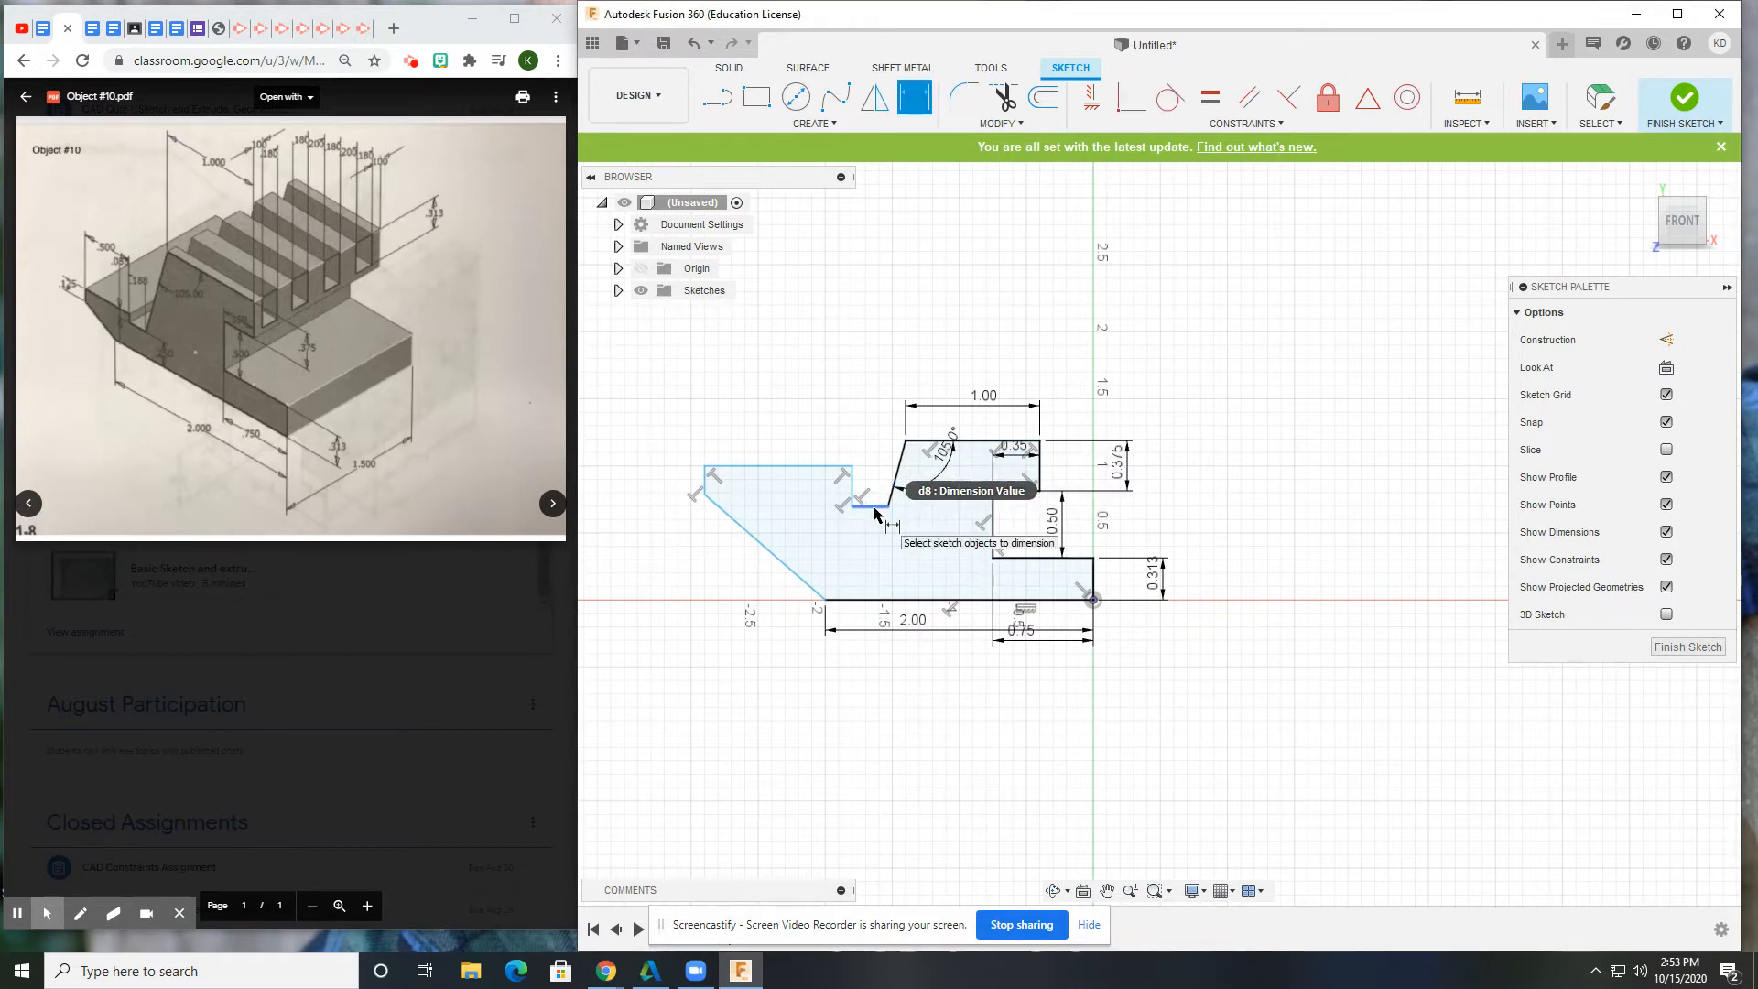
click(897, 600)
click(898, 563)
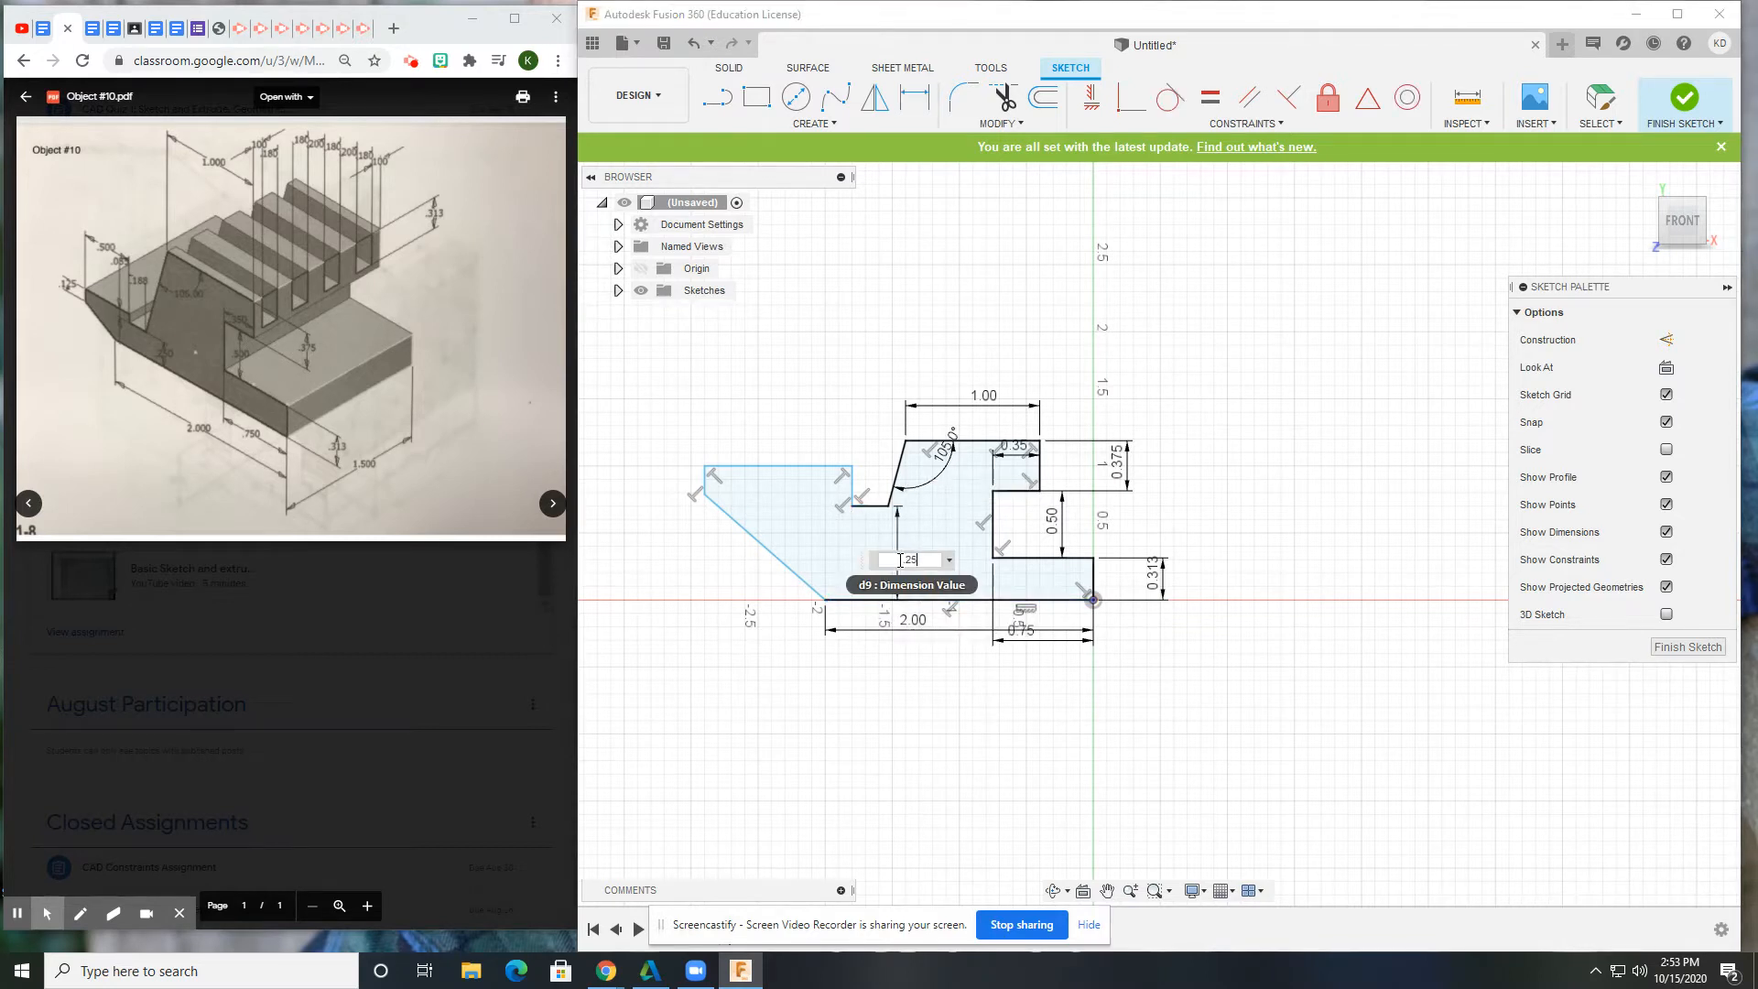
text(.25)
key(Return)
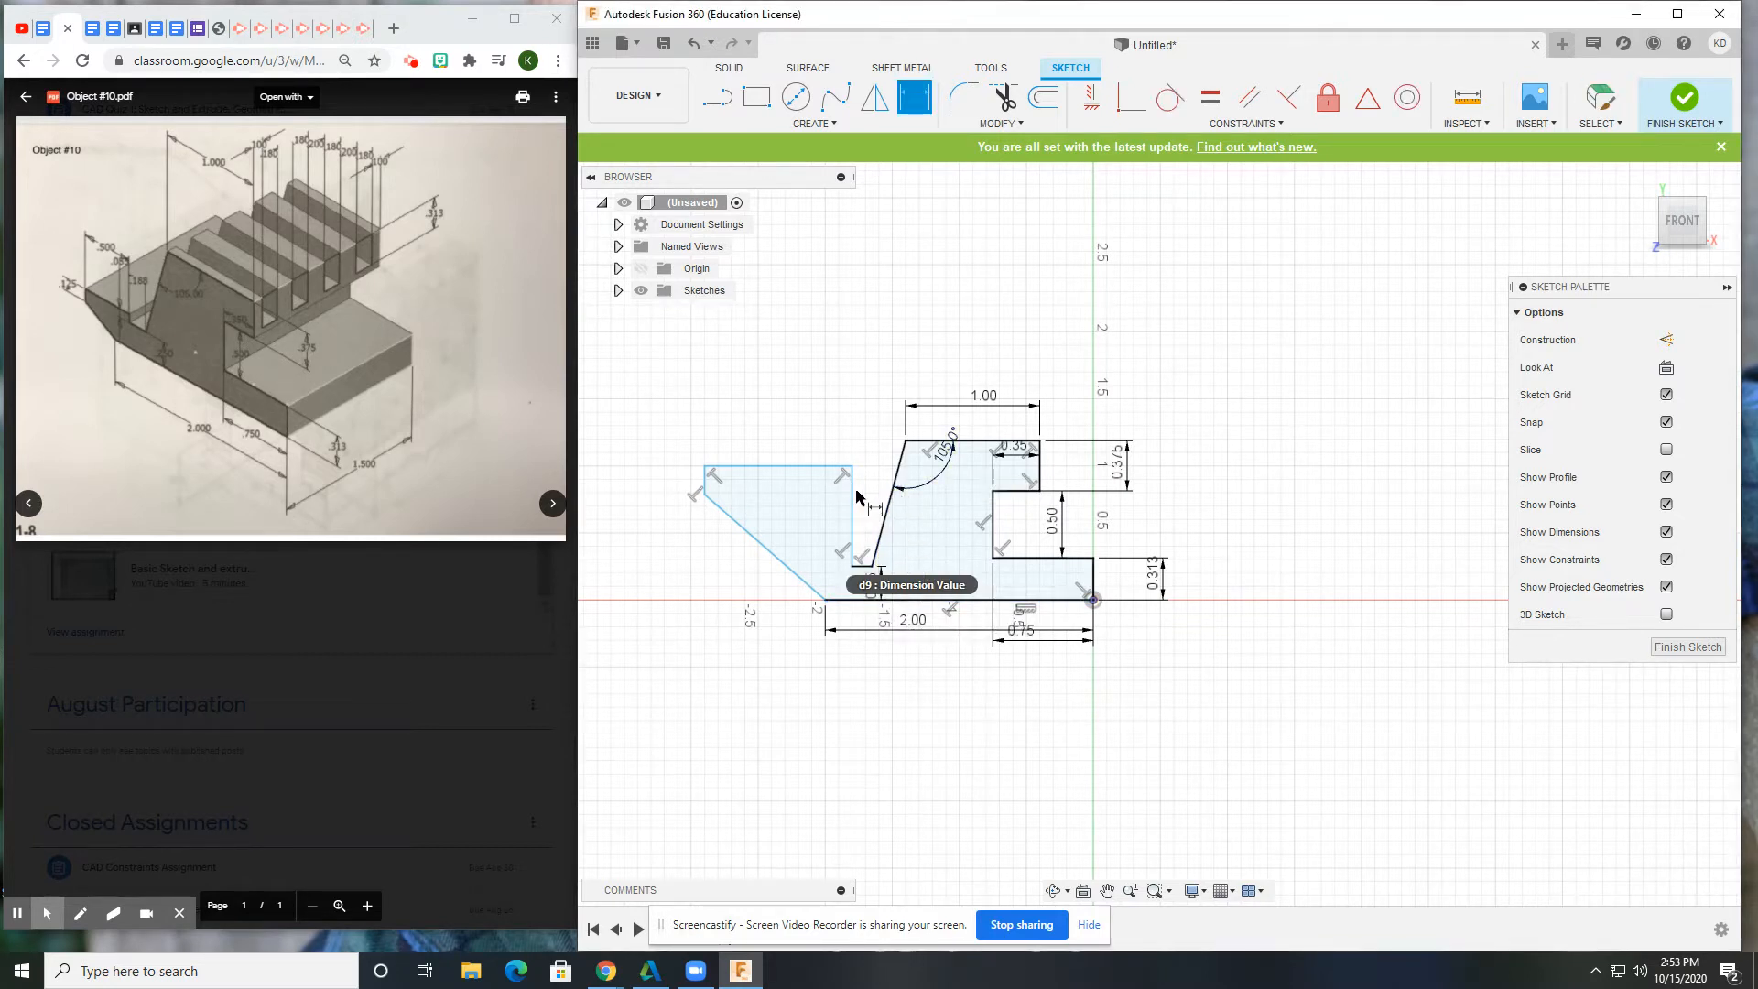
Dimension the left notch slot to 0.188 and its top edge to 0.50.
click(861, 568)
click(866, 426)
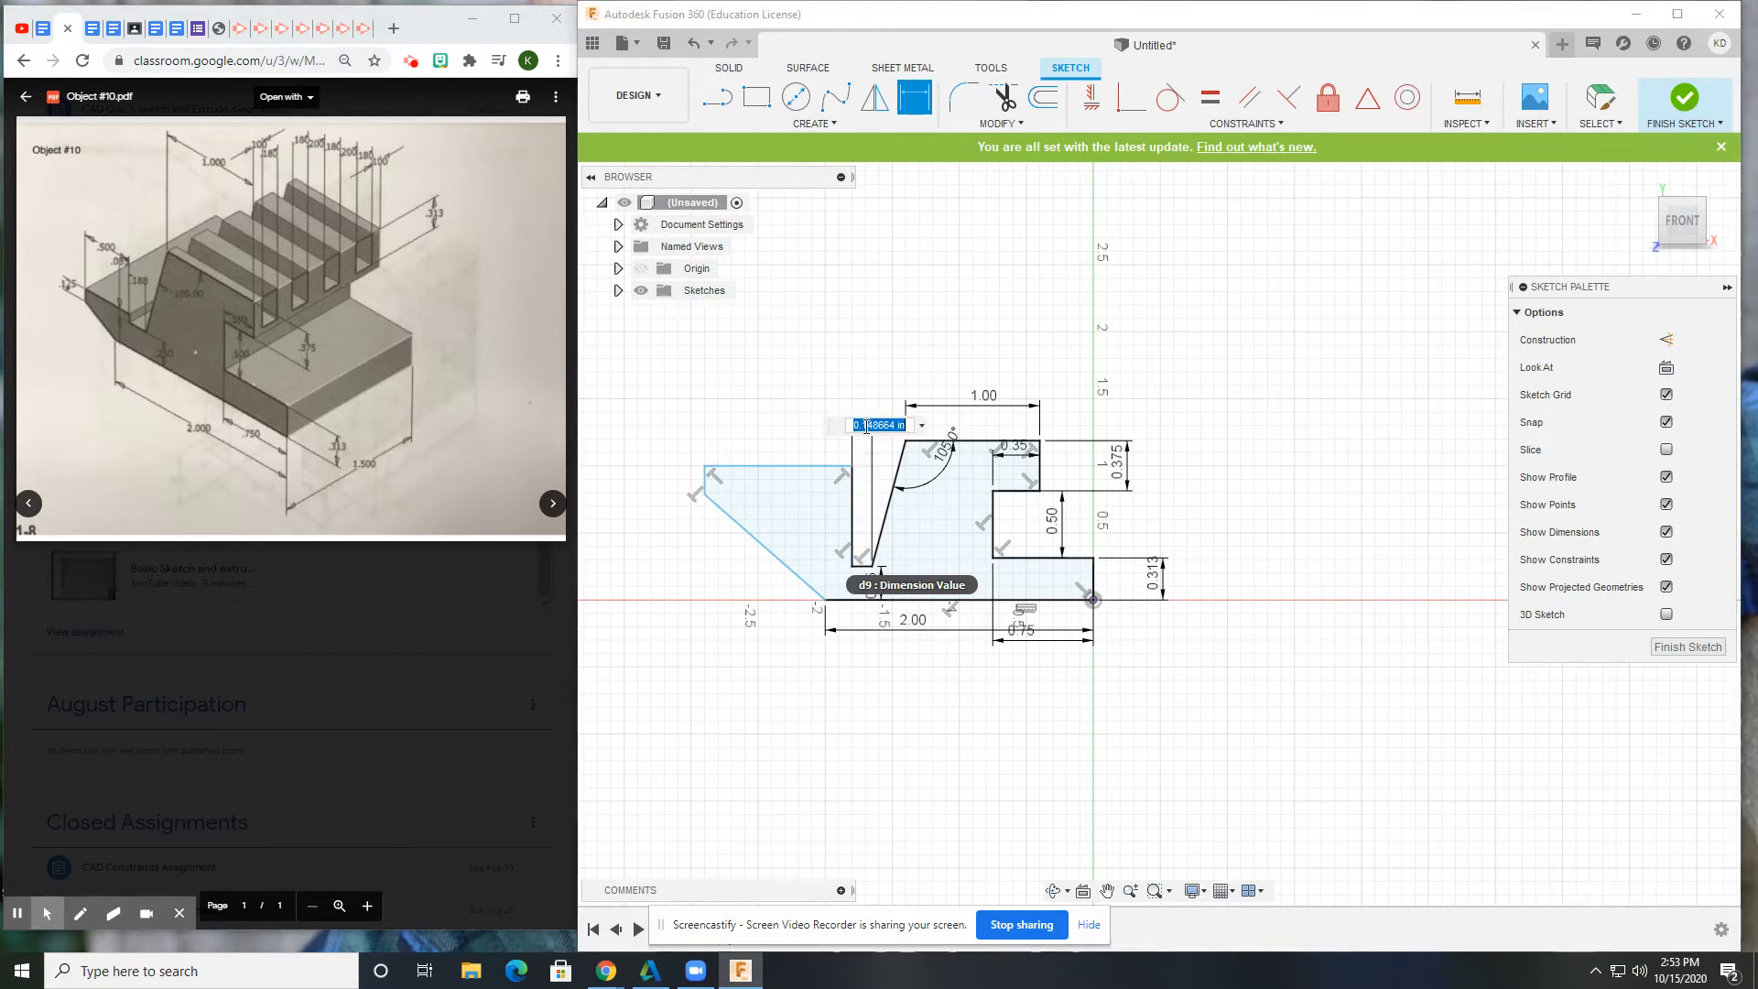
text(.188)
key(Return)
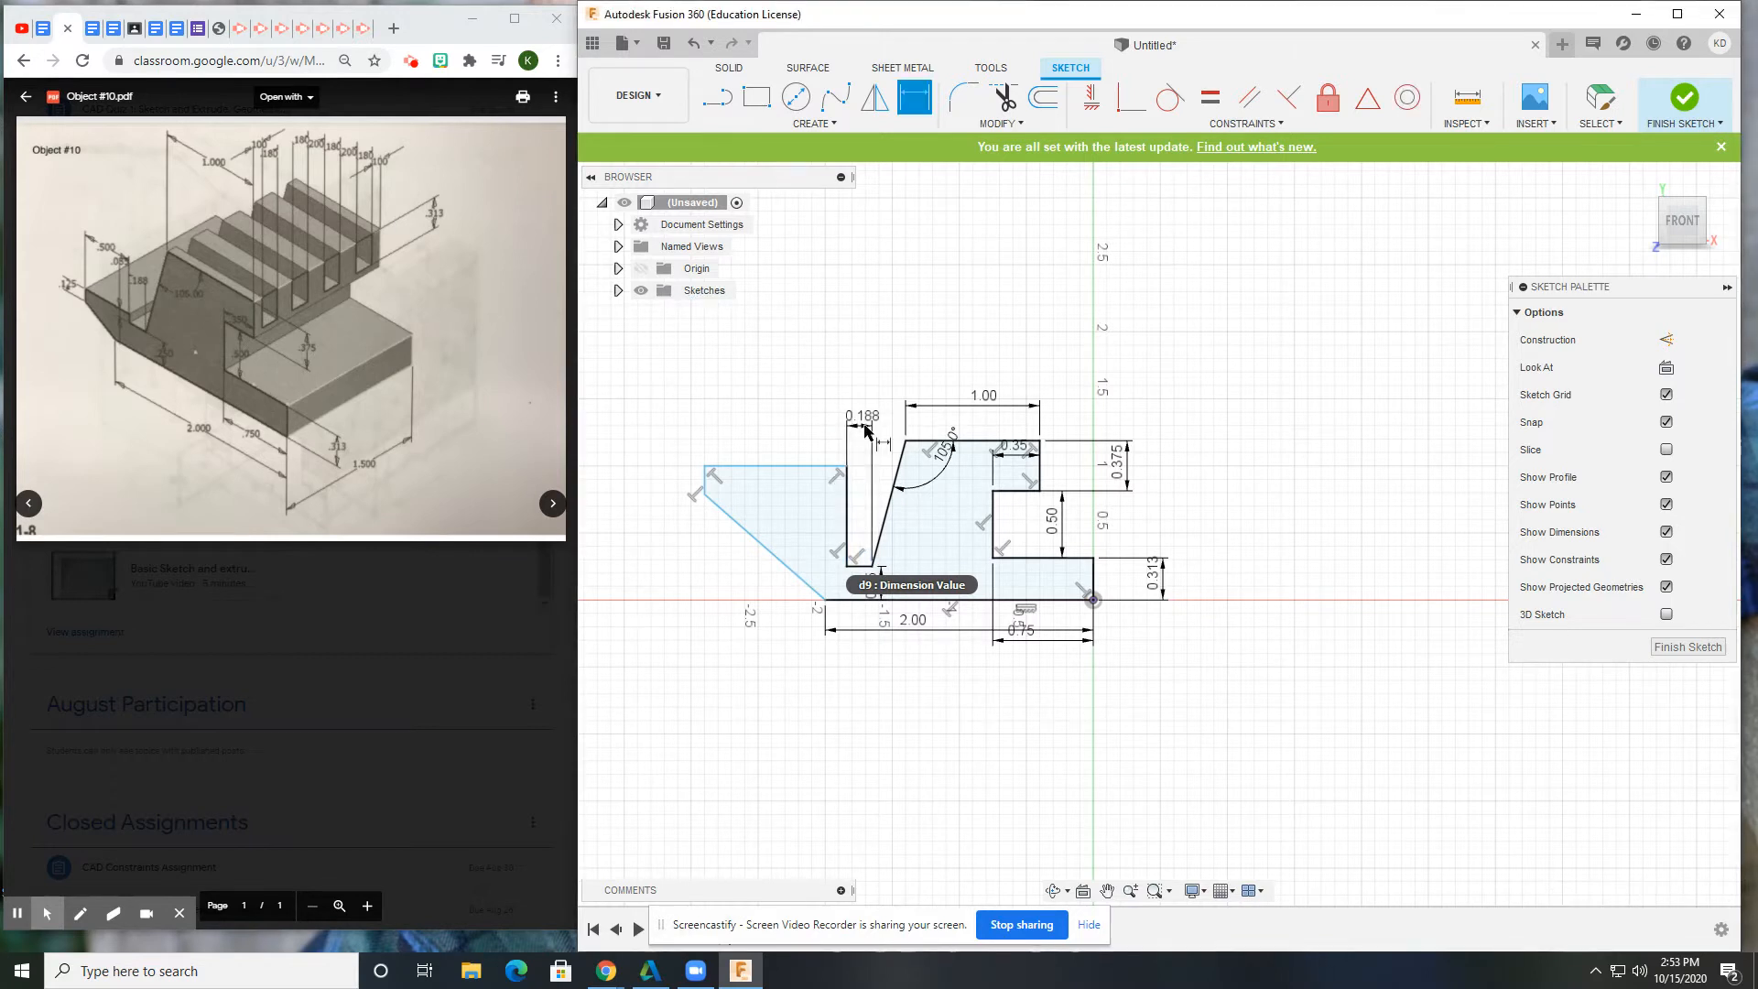
click(788, 466)
click(788, 443)
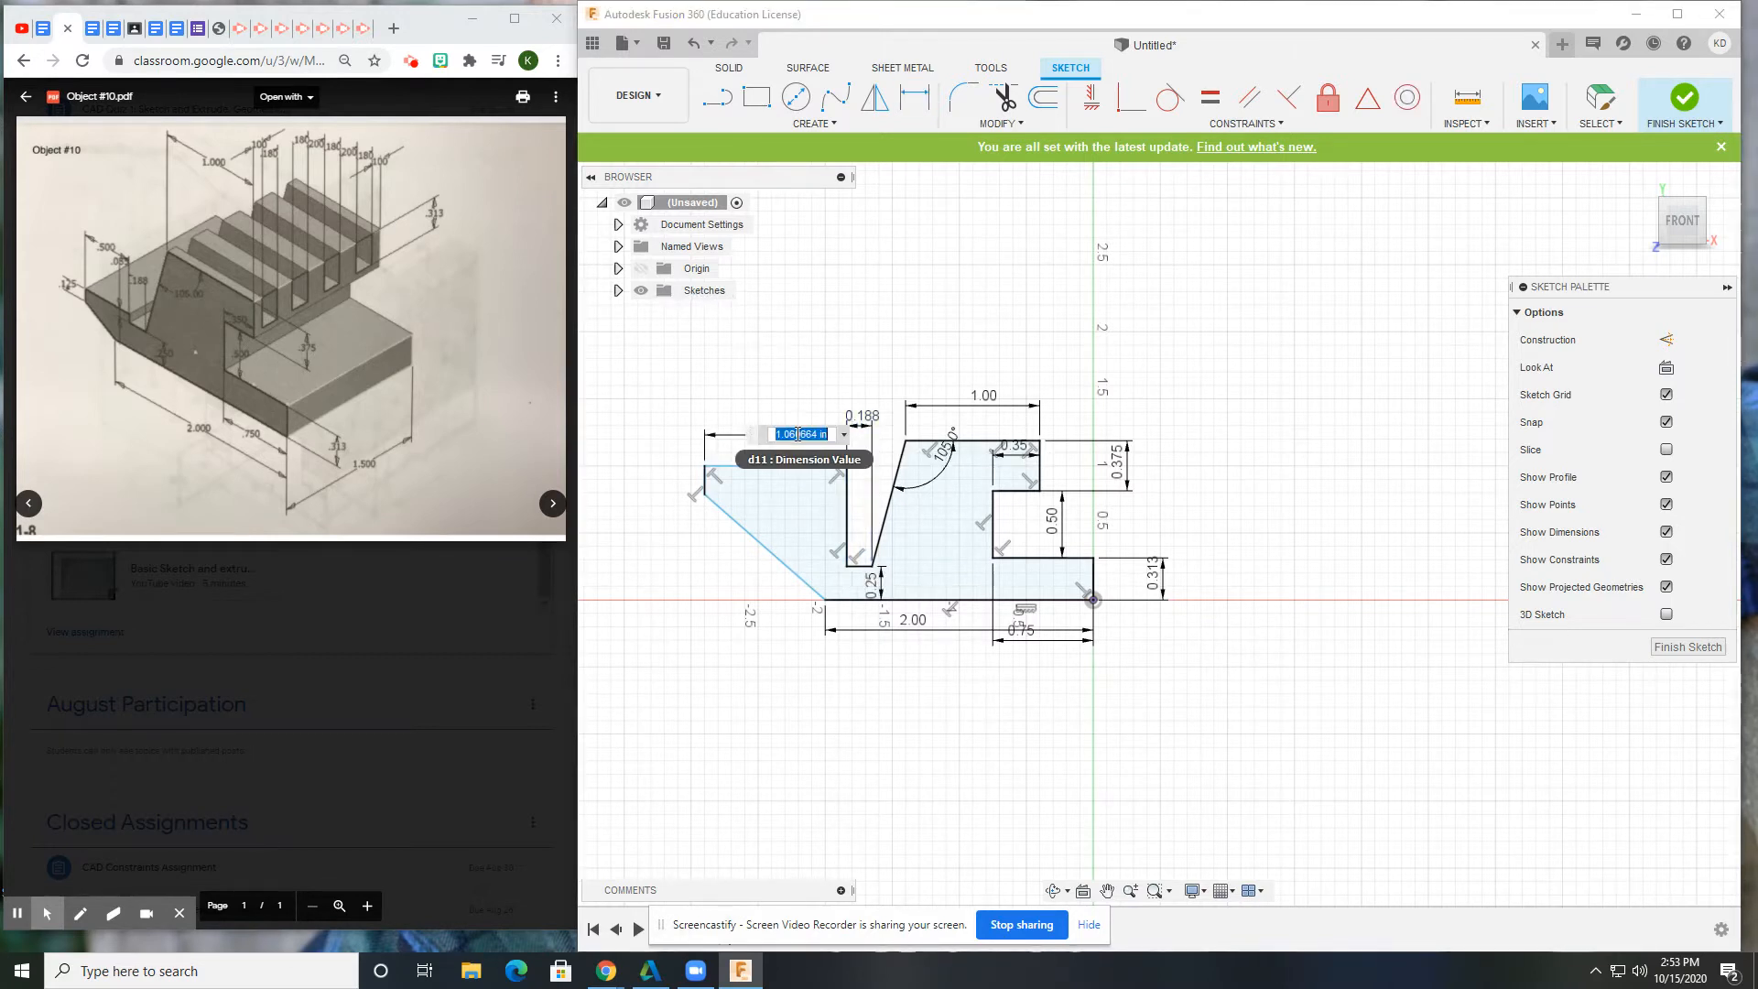
text(.5)
key(Return)
Dimension the left edge height to 0.125 and the 0.085 offset between the notch edges.
scroll(788, 499, up, 1)
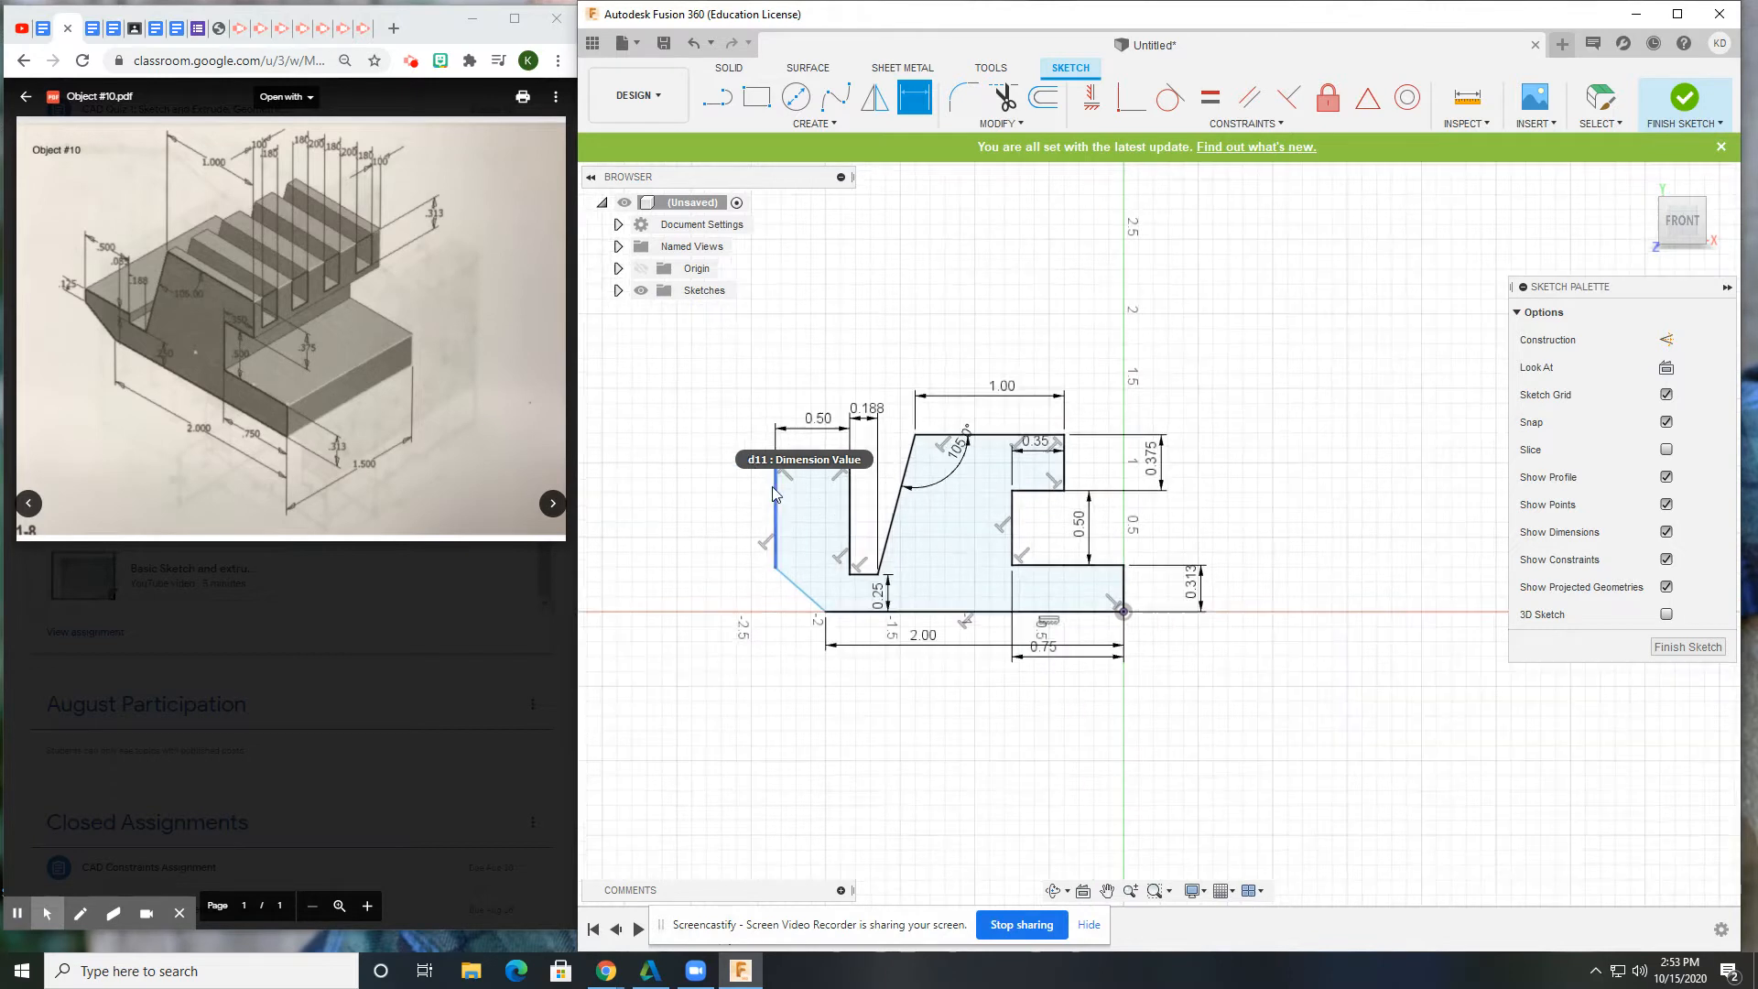
click(778, 509)
click(737, 510)
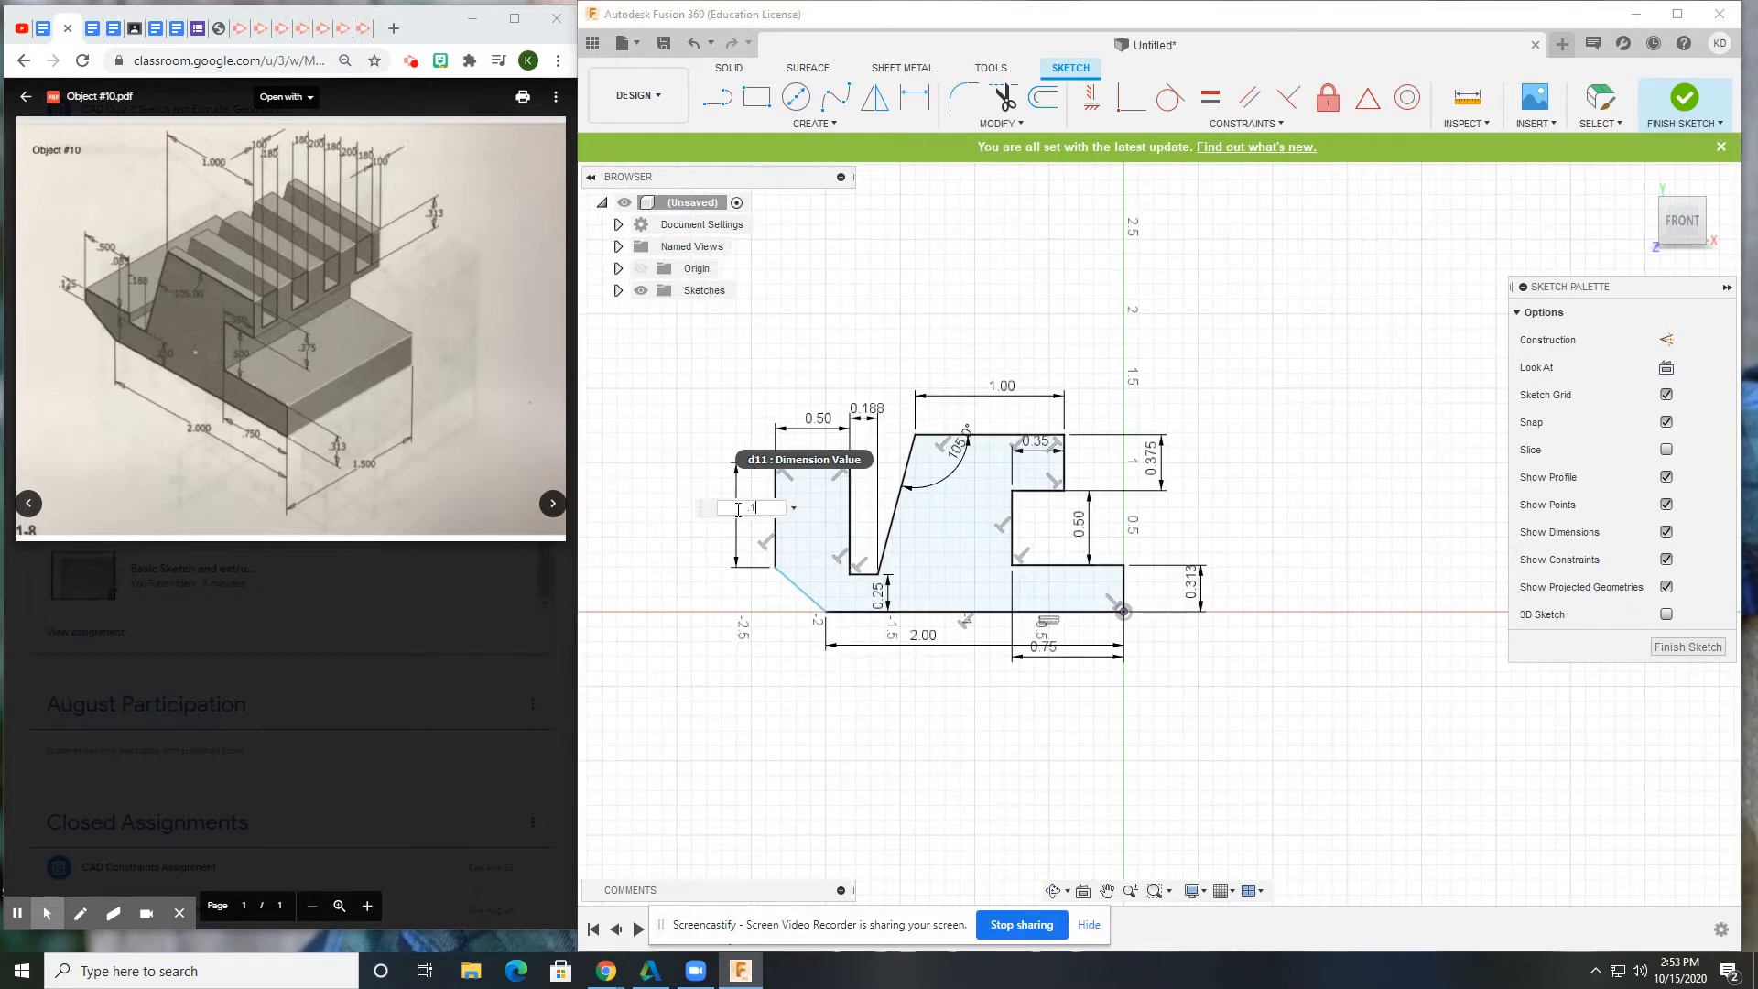
key(Return)
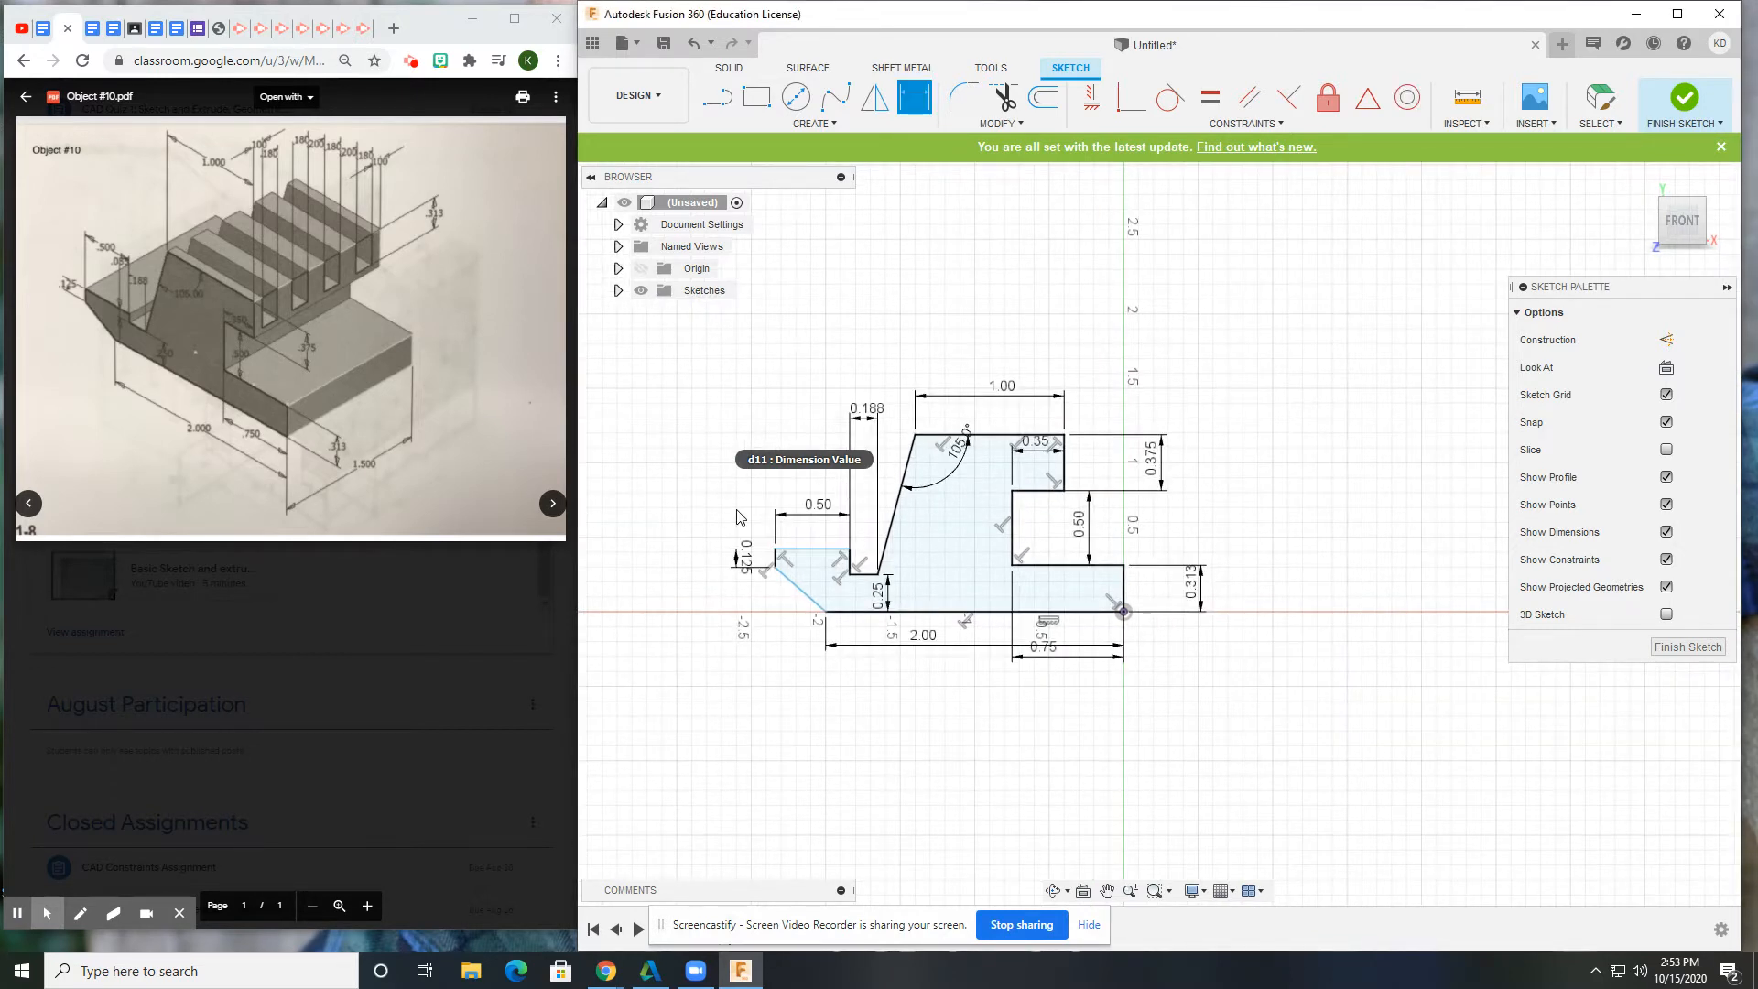
click(860, 575)
click(823, 550)
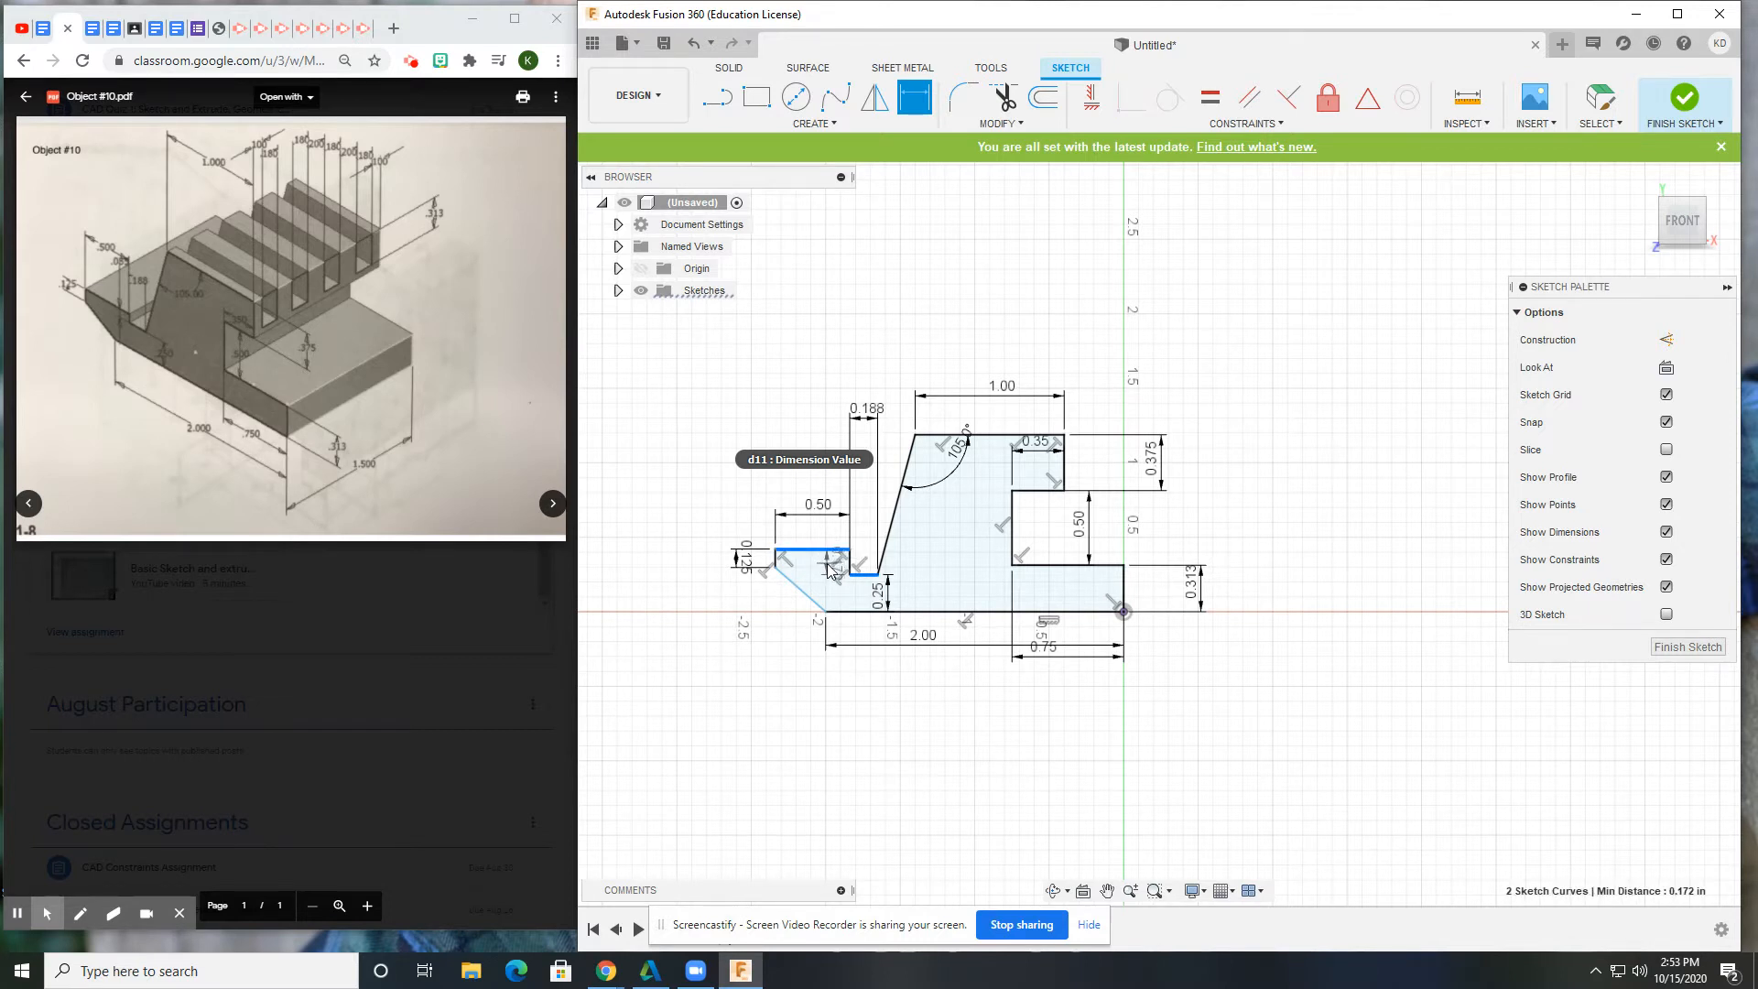
click(829, 567)
key(Return)
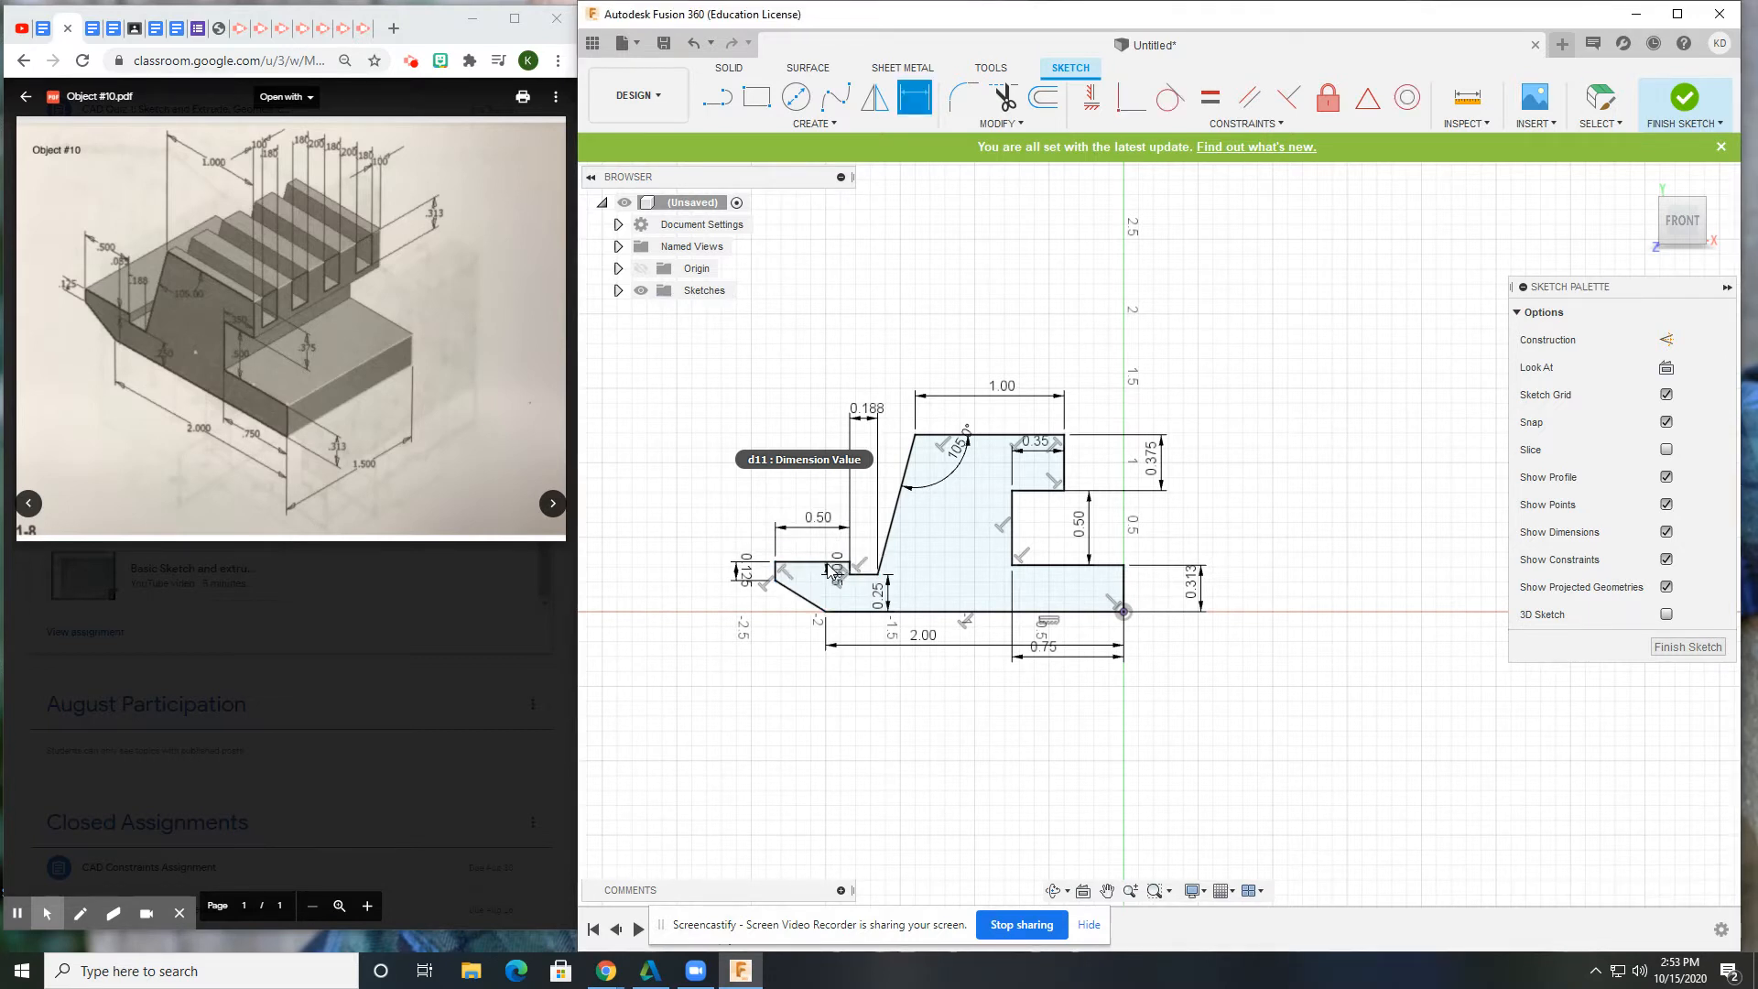
middle_drag(1137, 626, 1156, 652)
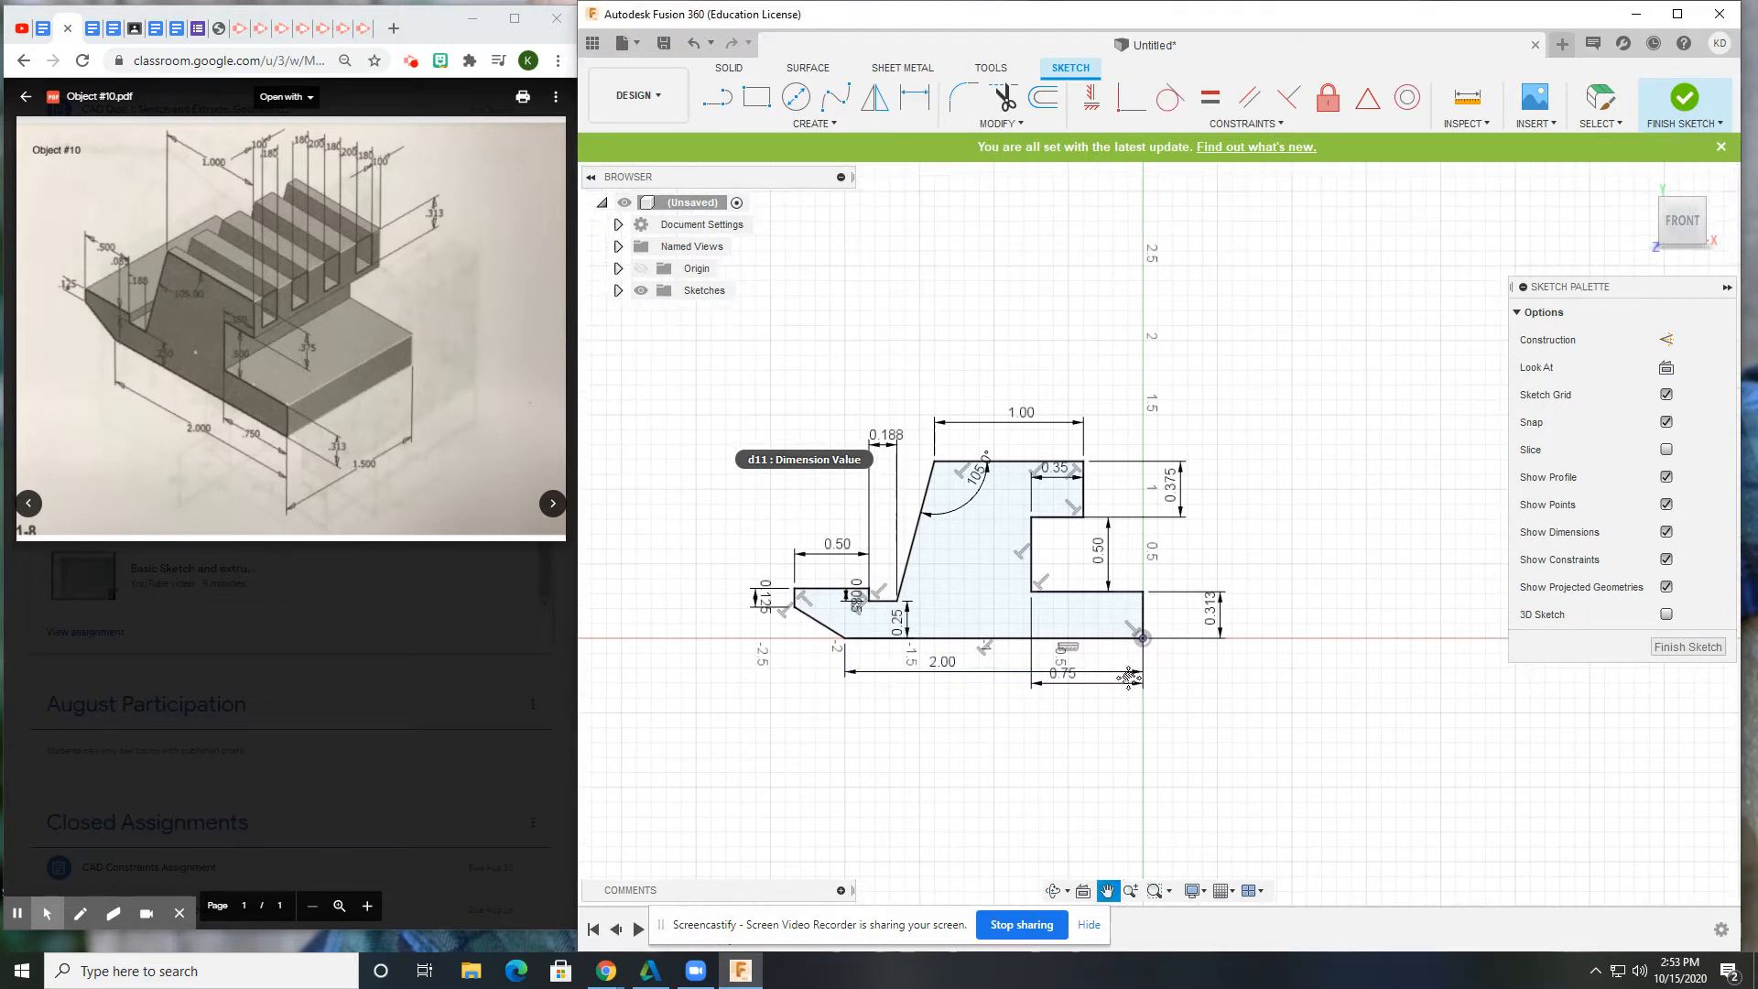
Extrude Sketch1's profile into a new solid body, checking against the reference drawing.
click(617, 291)
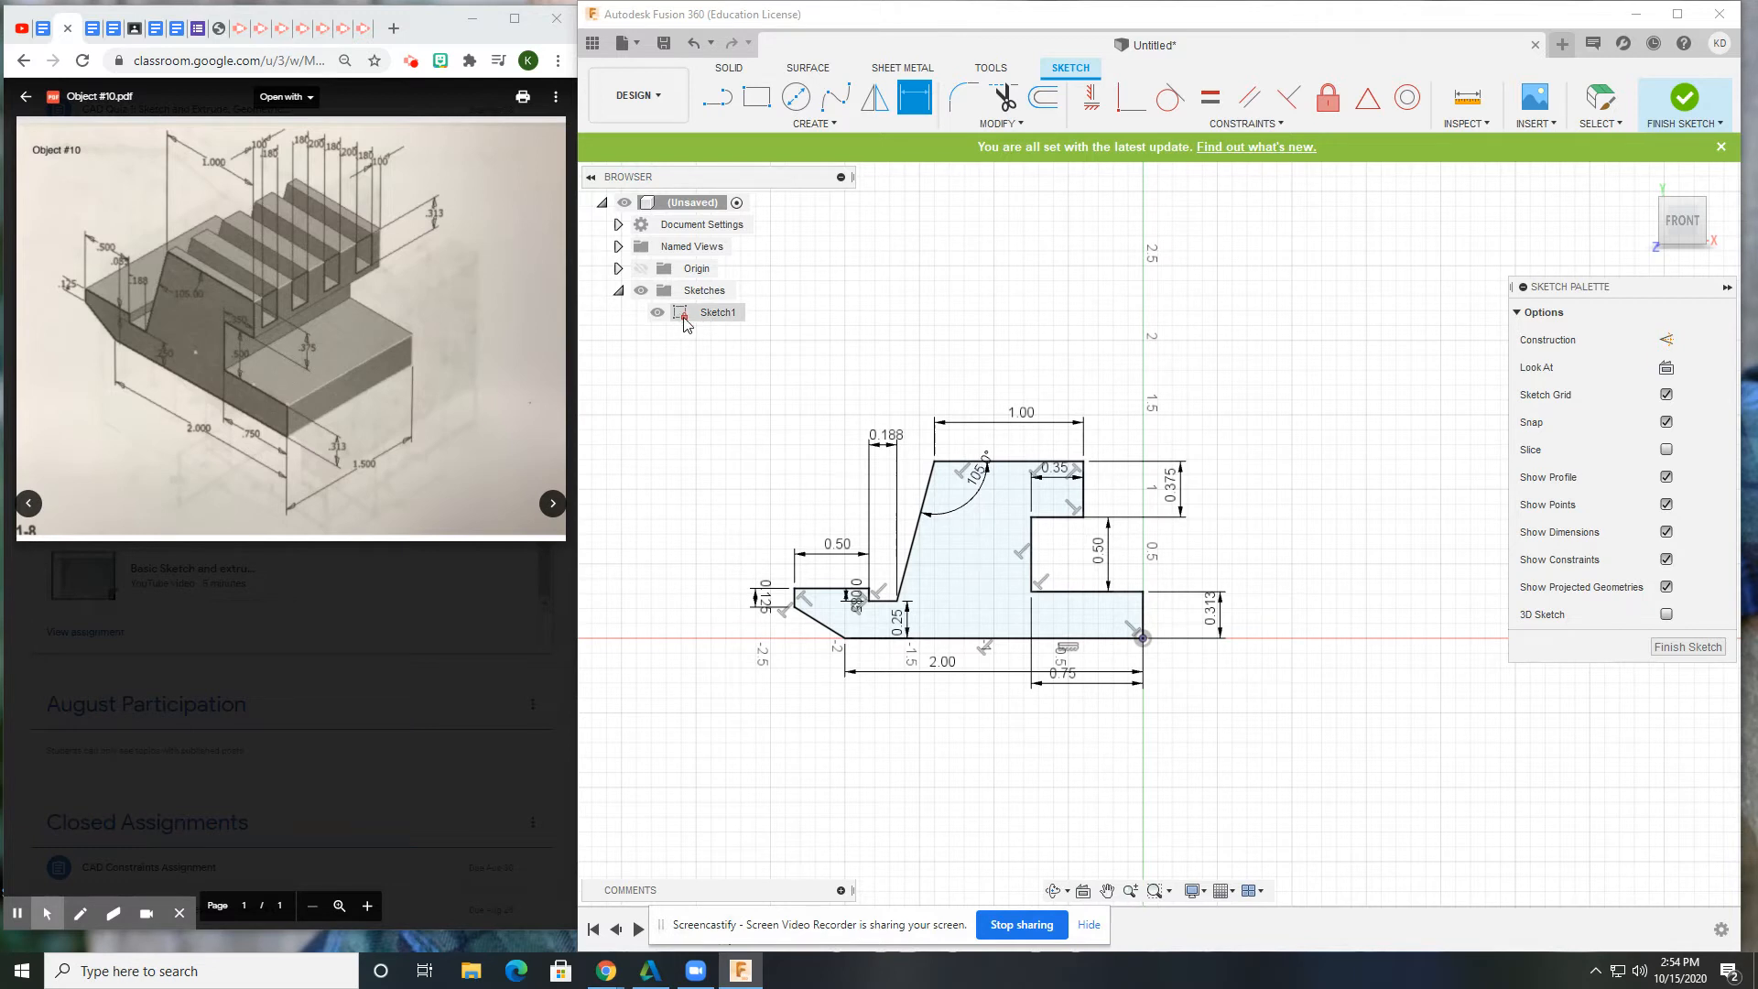
click(731, 68)
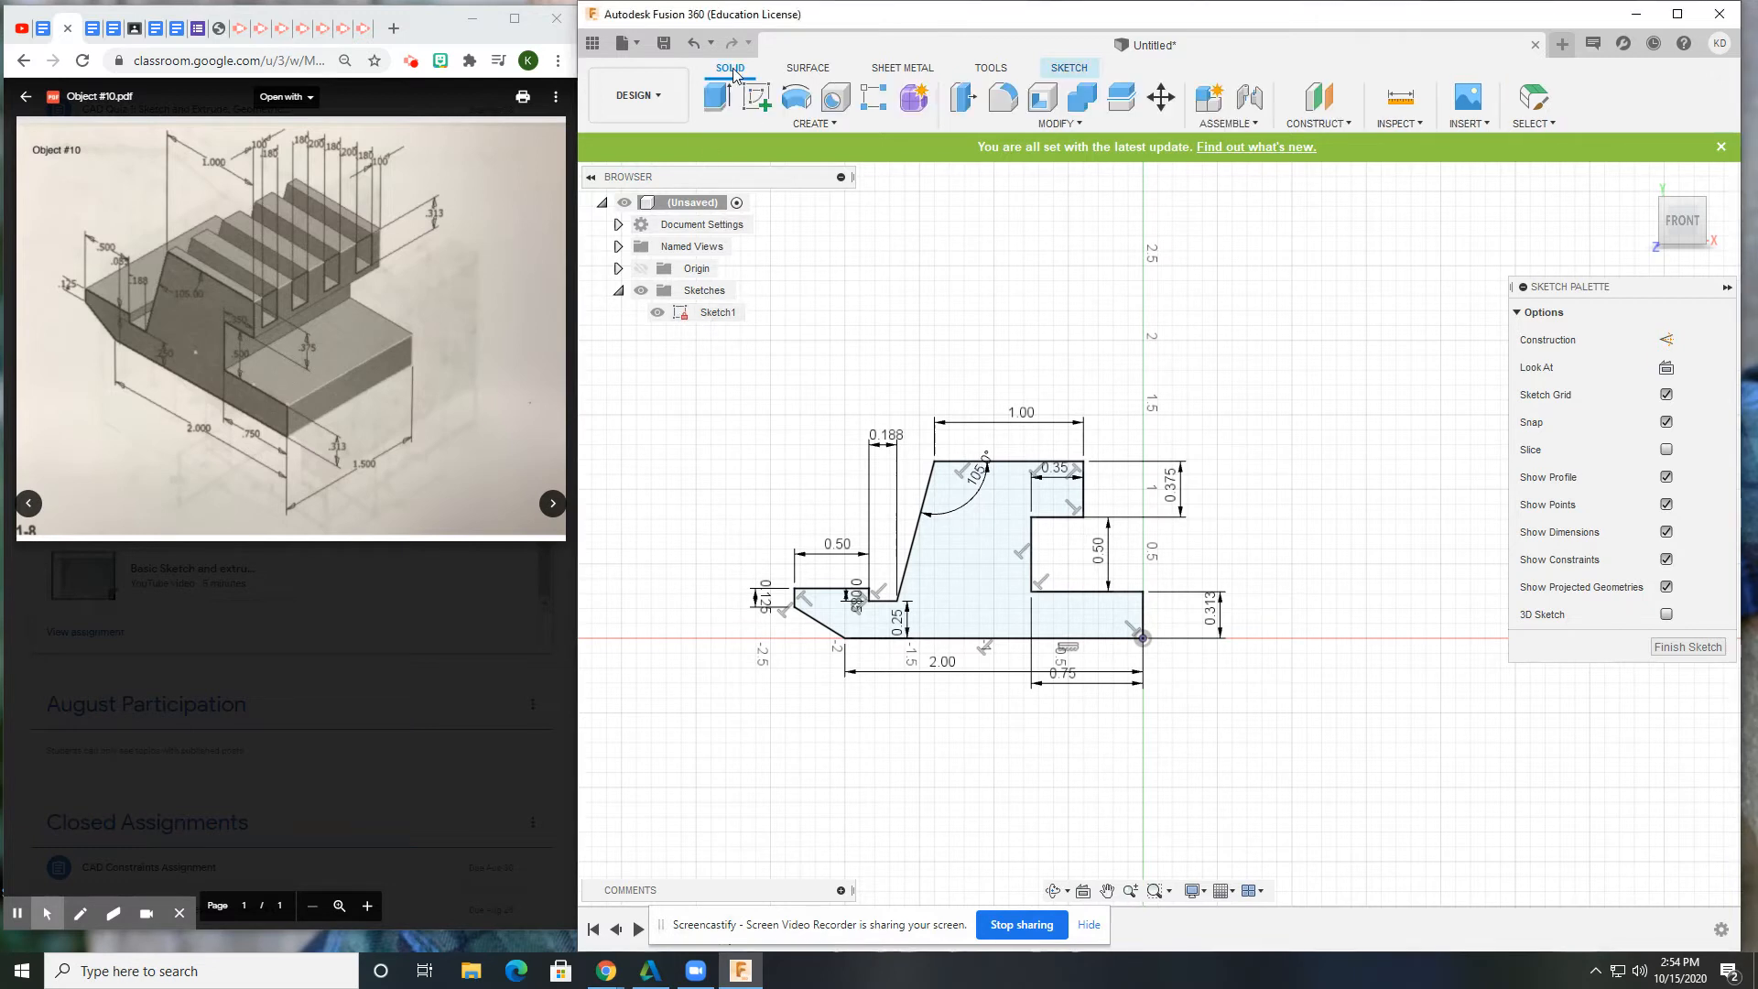
click(727, 92)
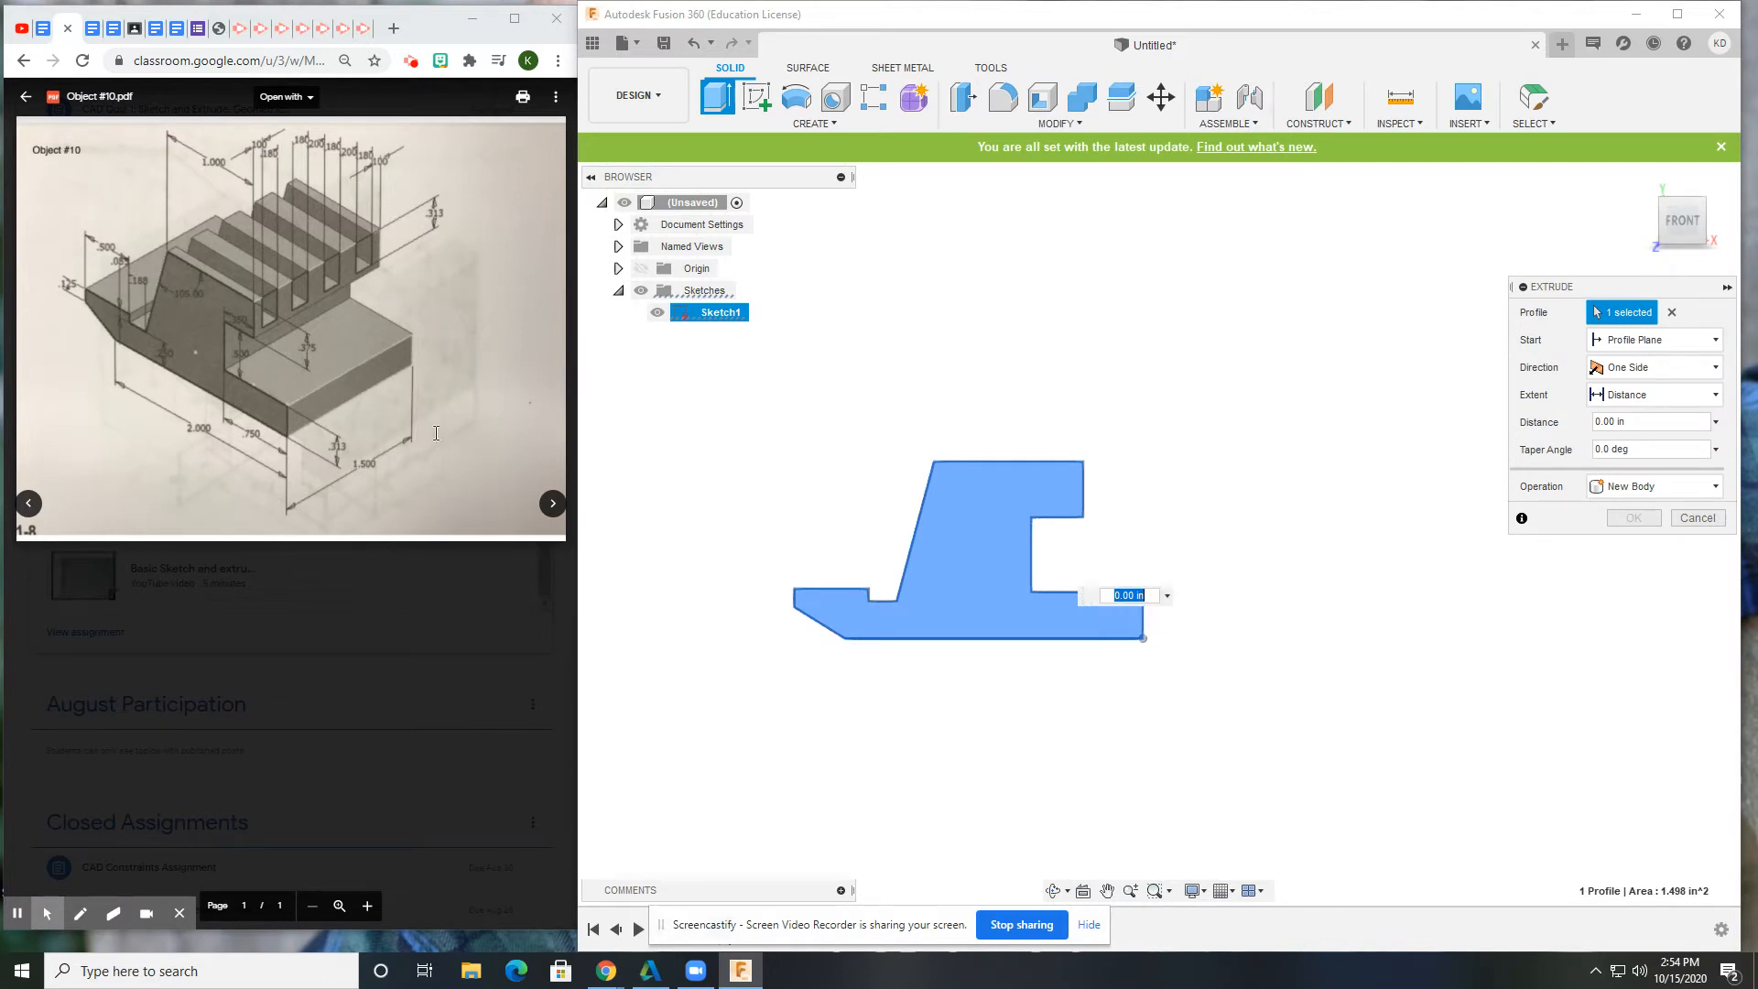
click(371, 457)
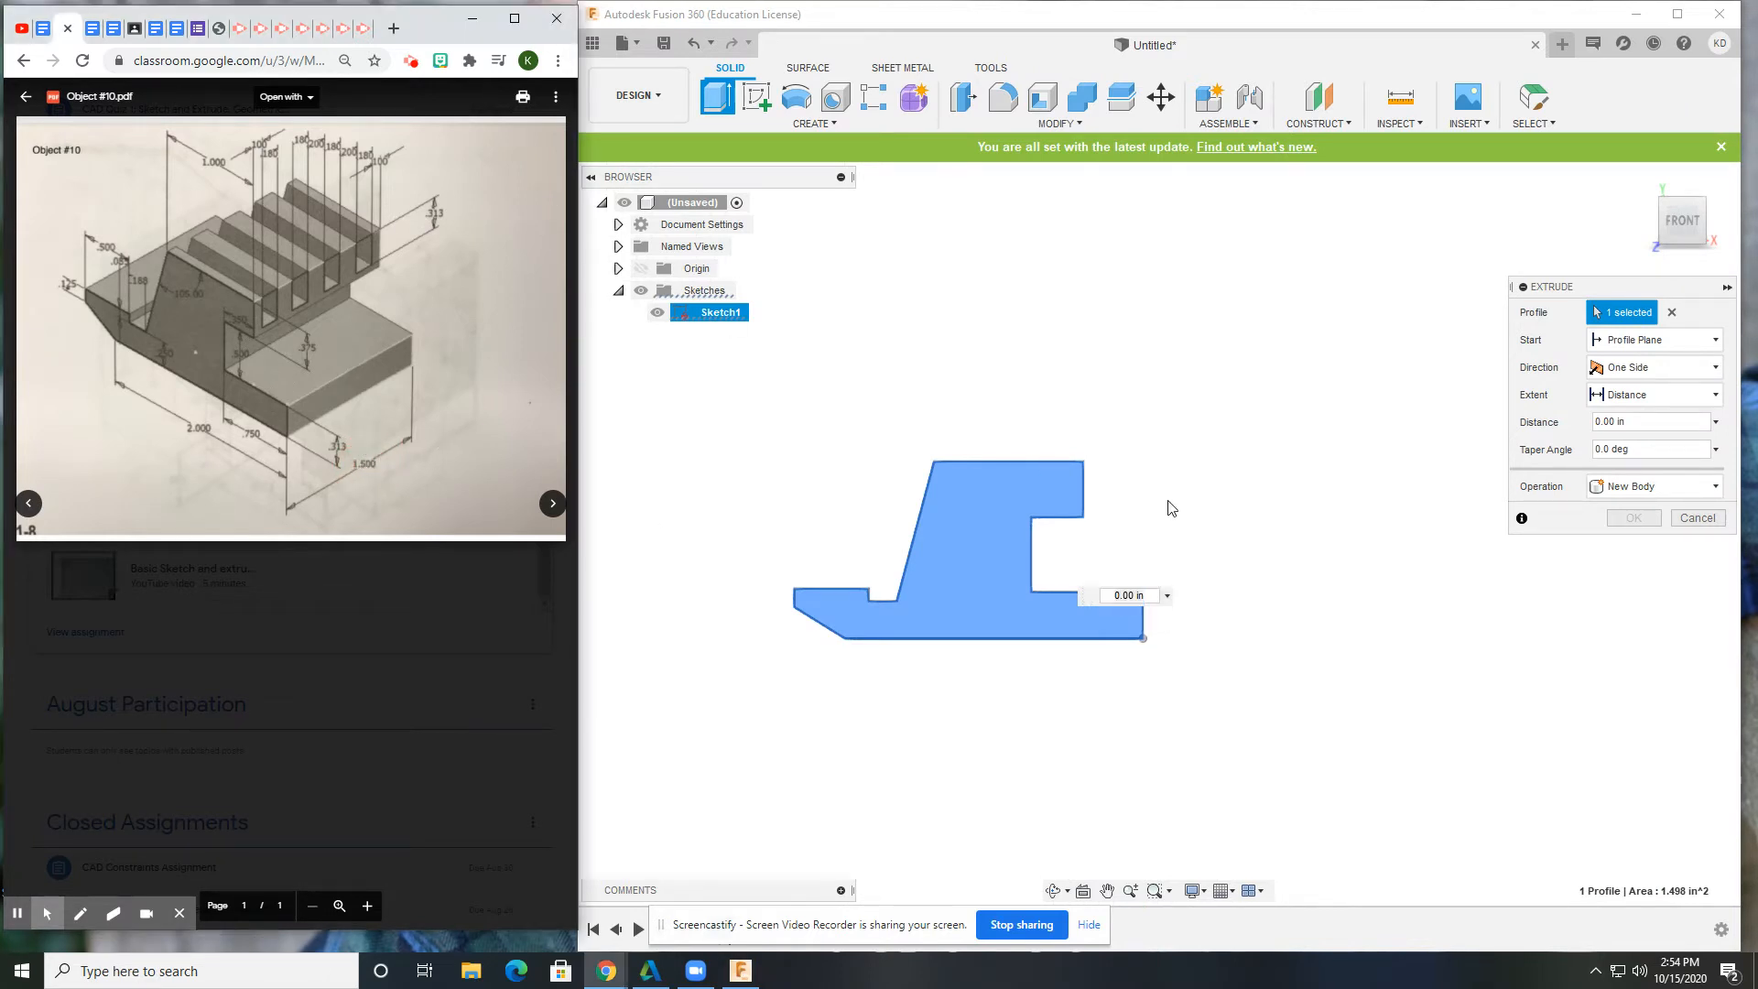
click(1129, 588)
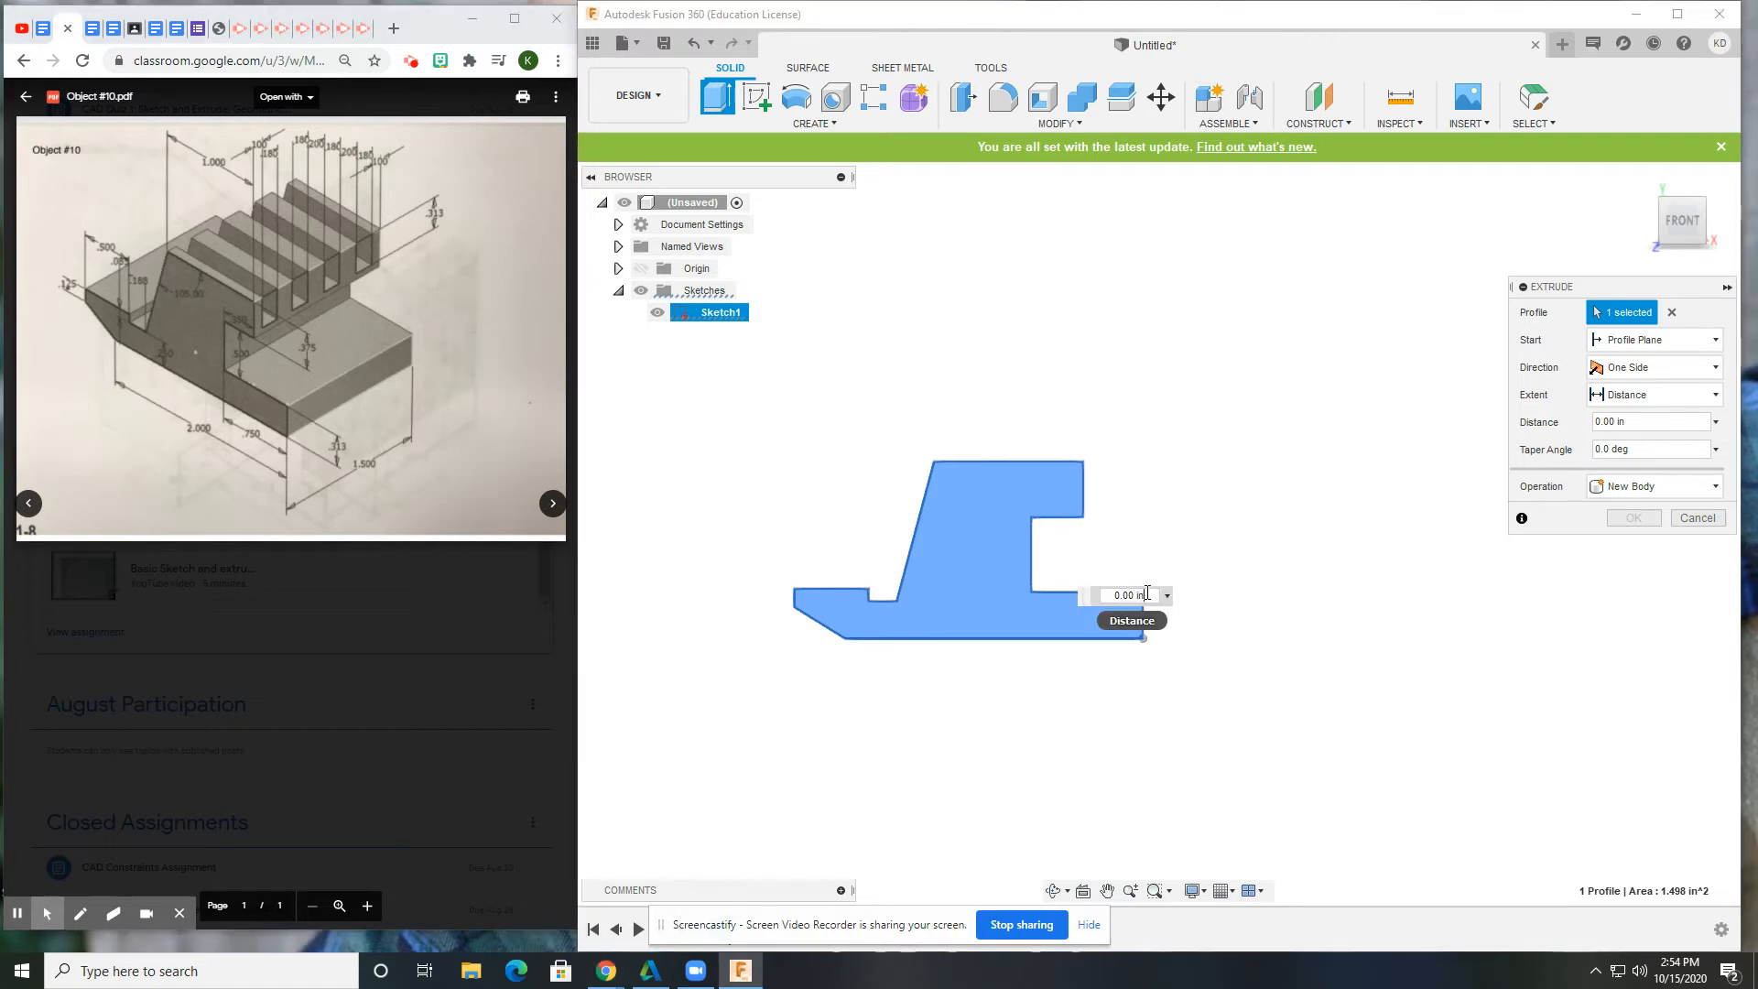
key(Return)
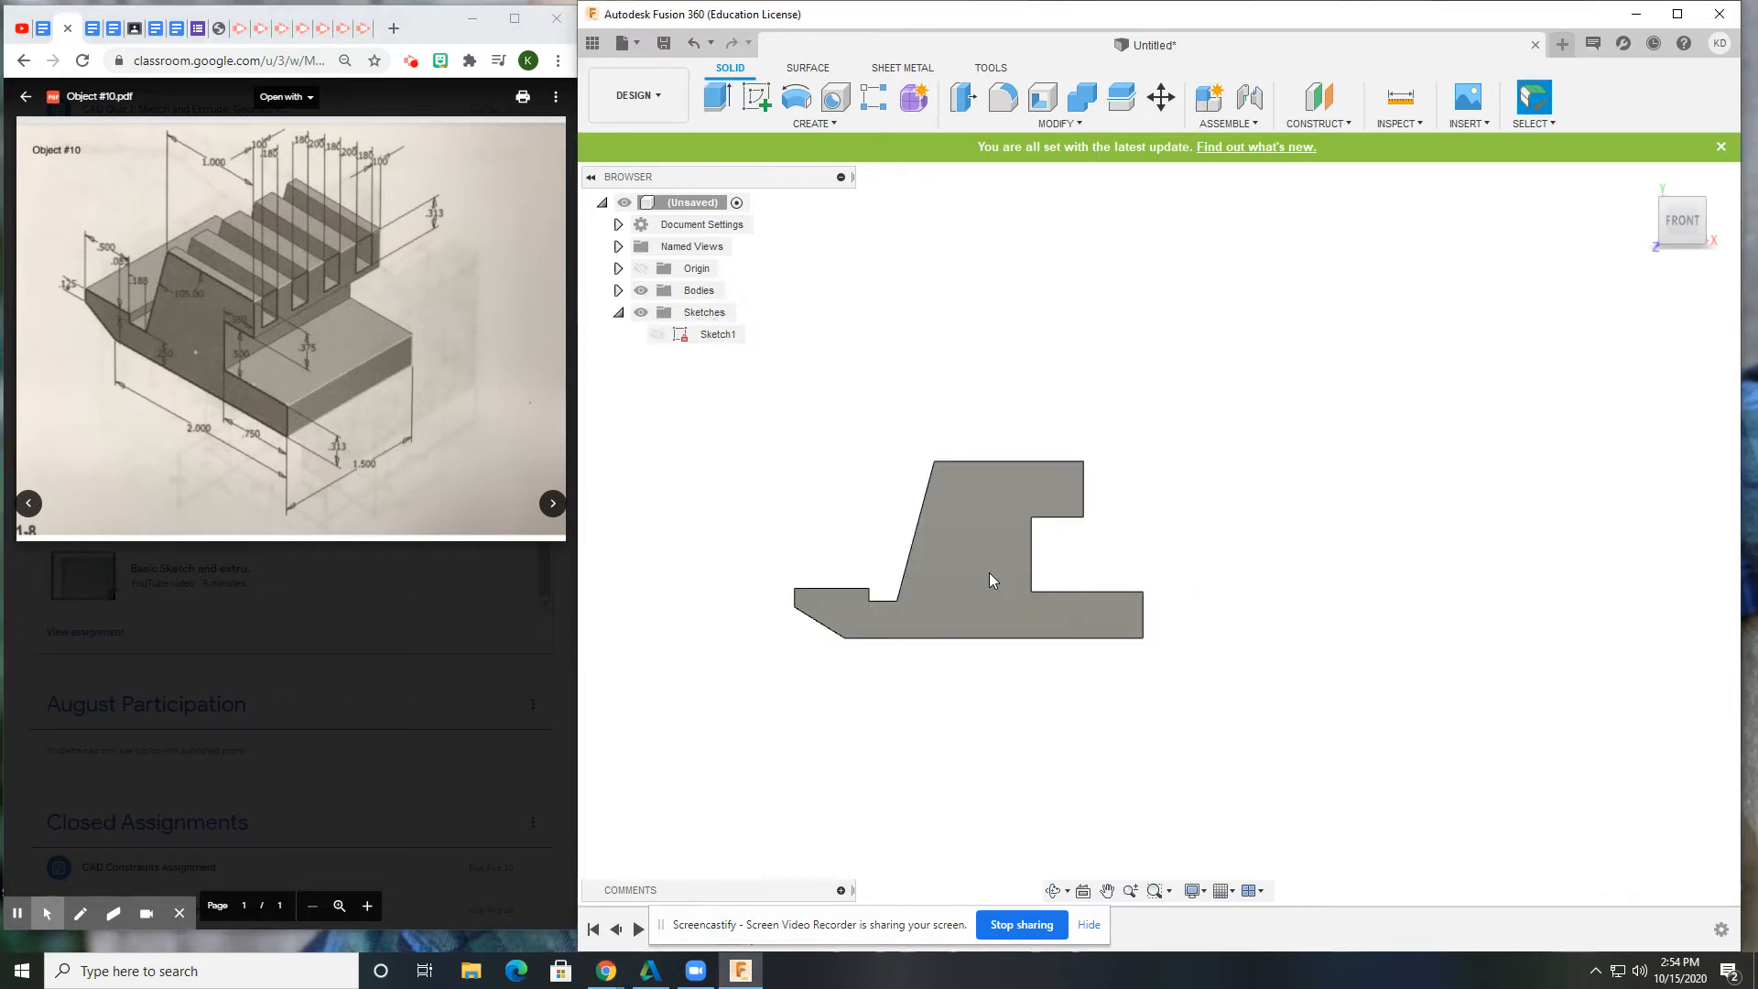
Show the body in isometric home view, compare it with the PDF, and start a sketch.
click(1640, 177)
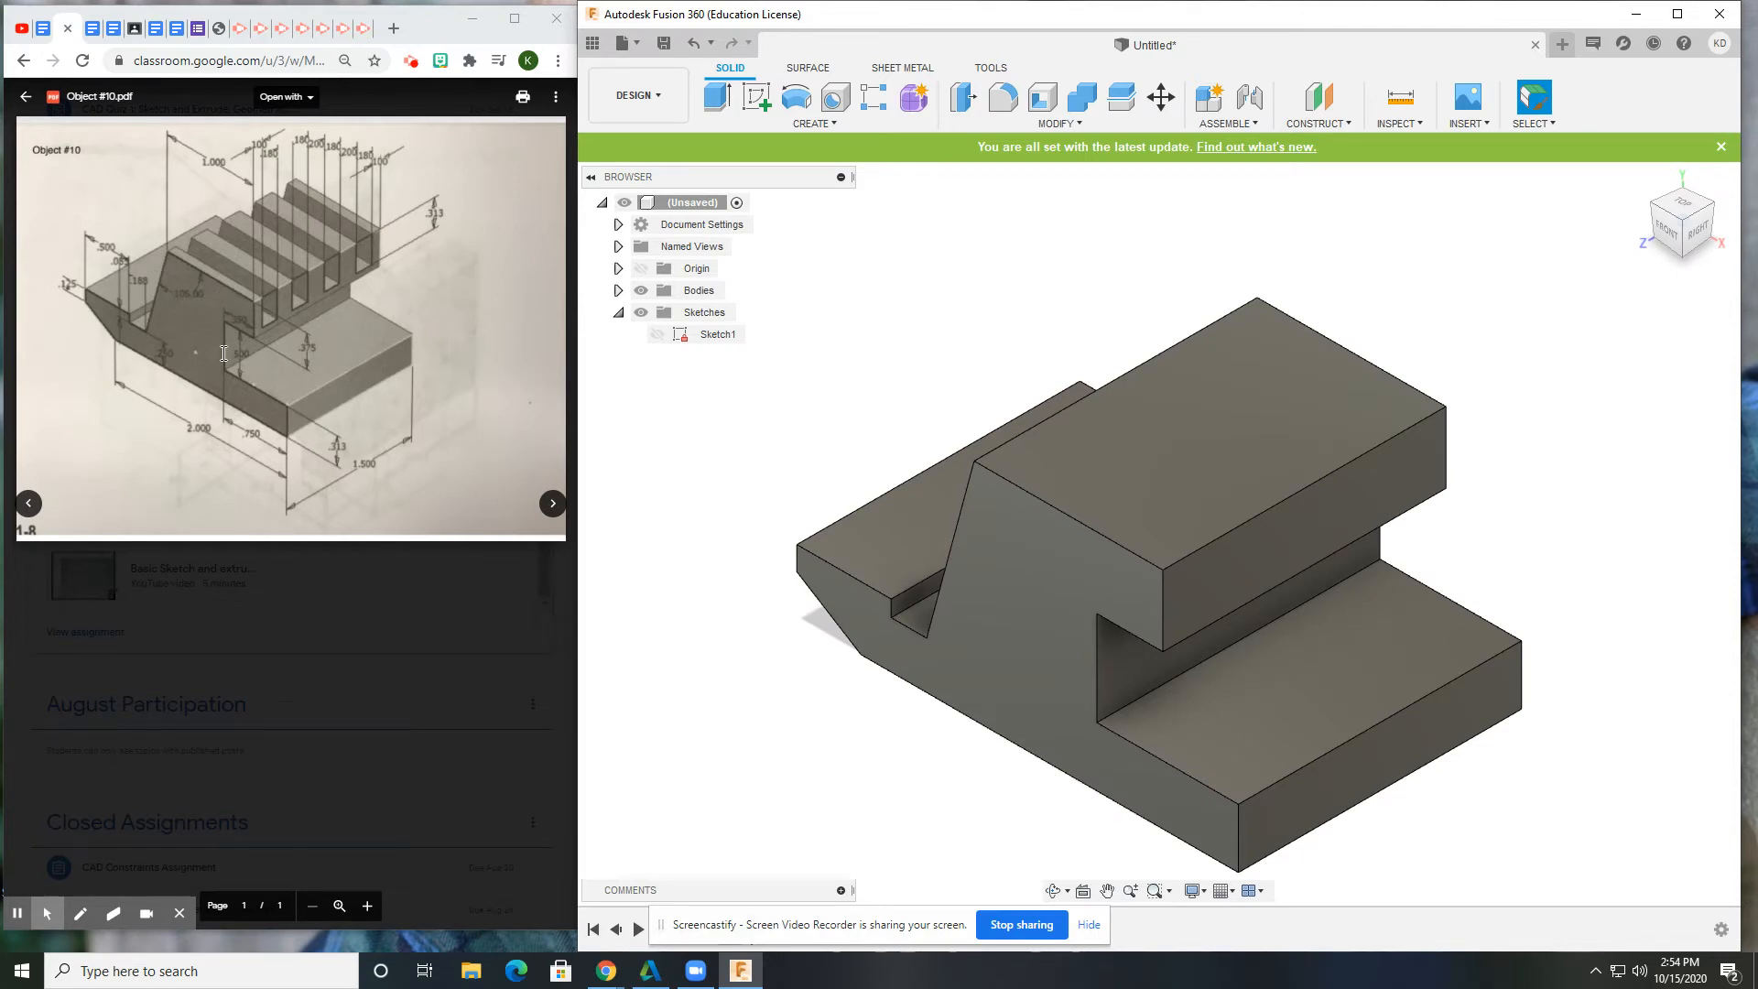
click(364, 254)
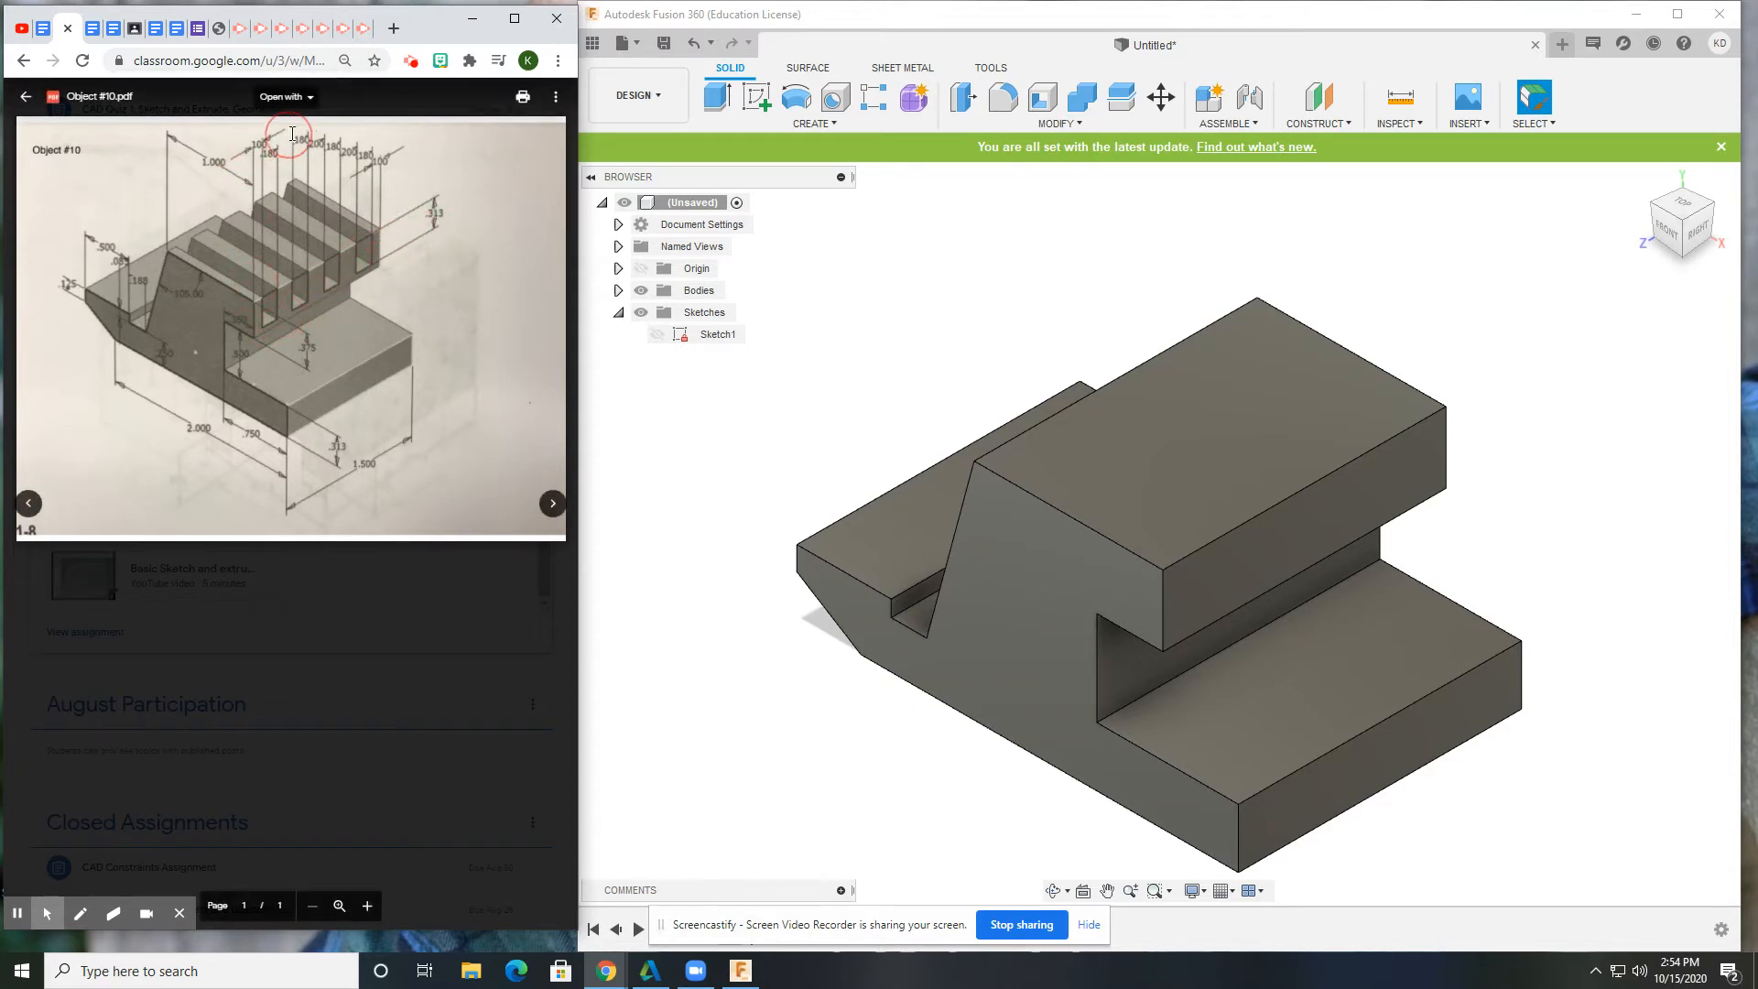
click(740, 99)
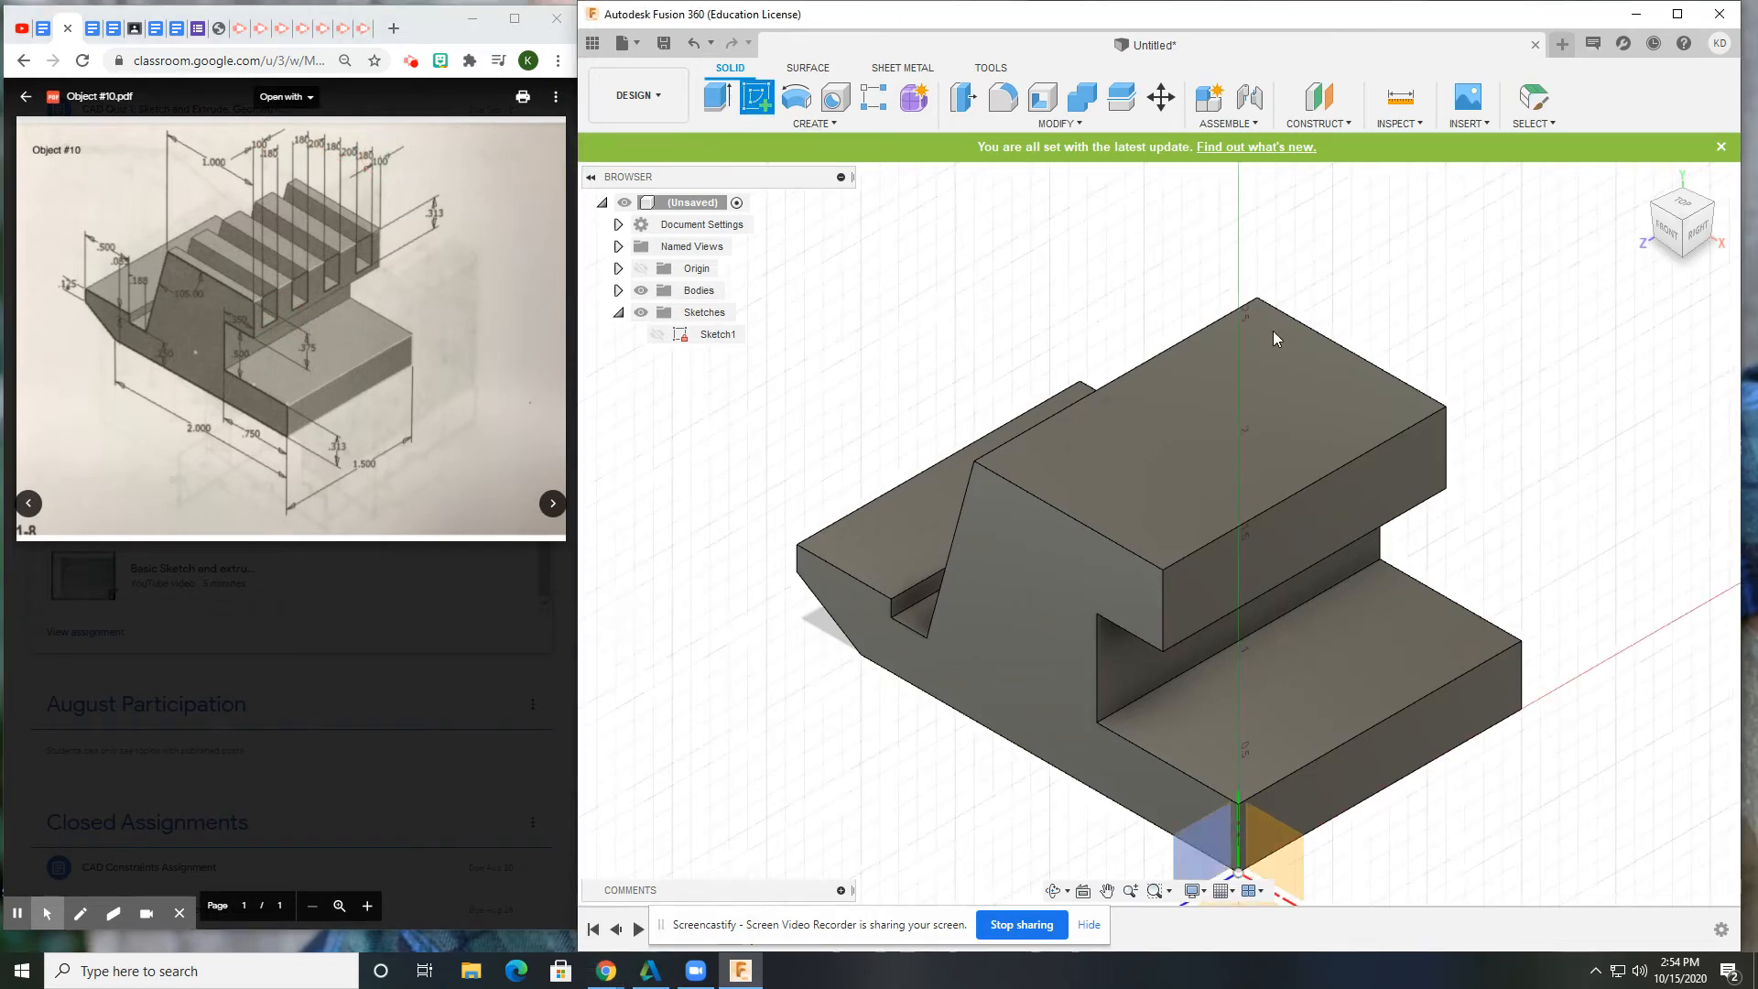
On the raised block's side face, draw four slot rectangles in a row from the top edge.
click(1362, 505)
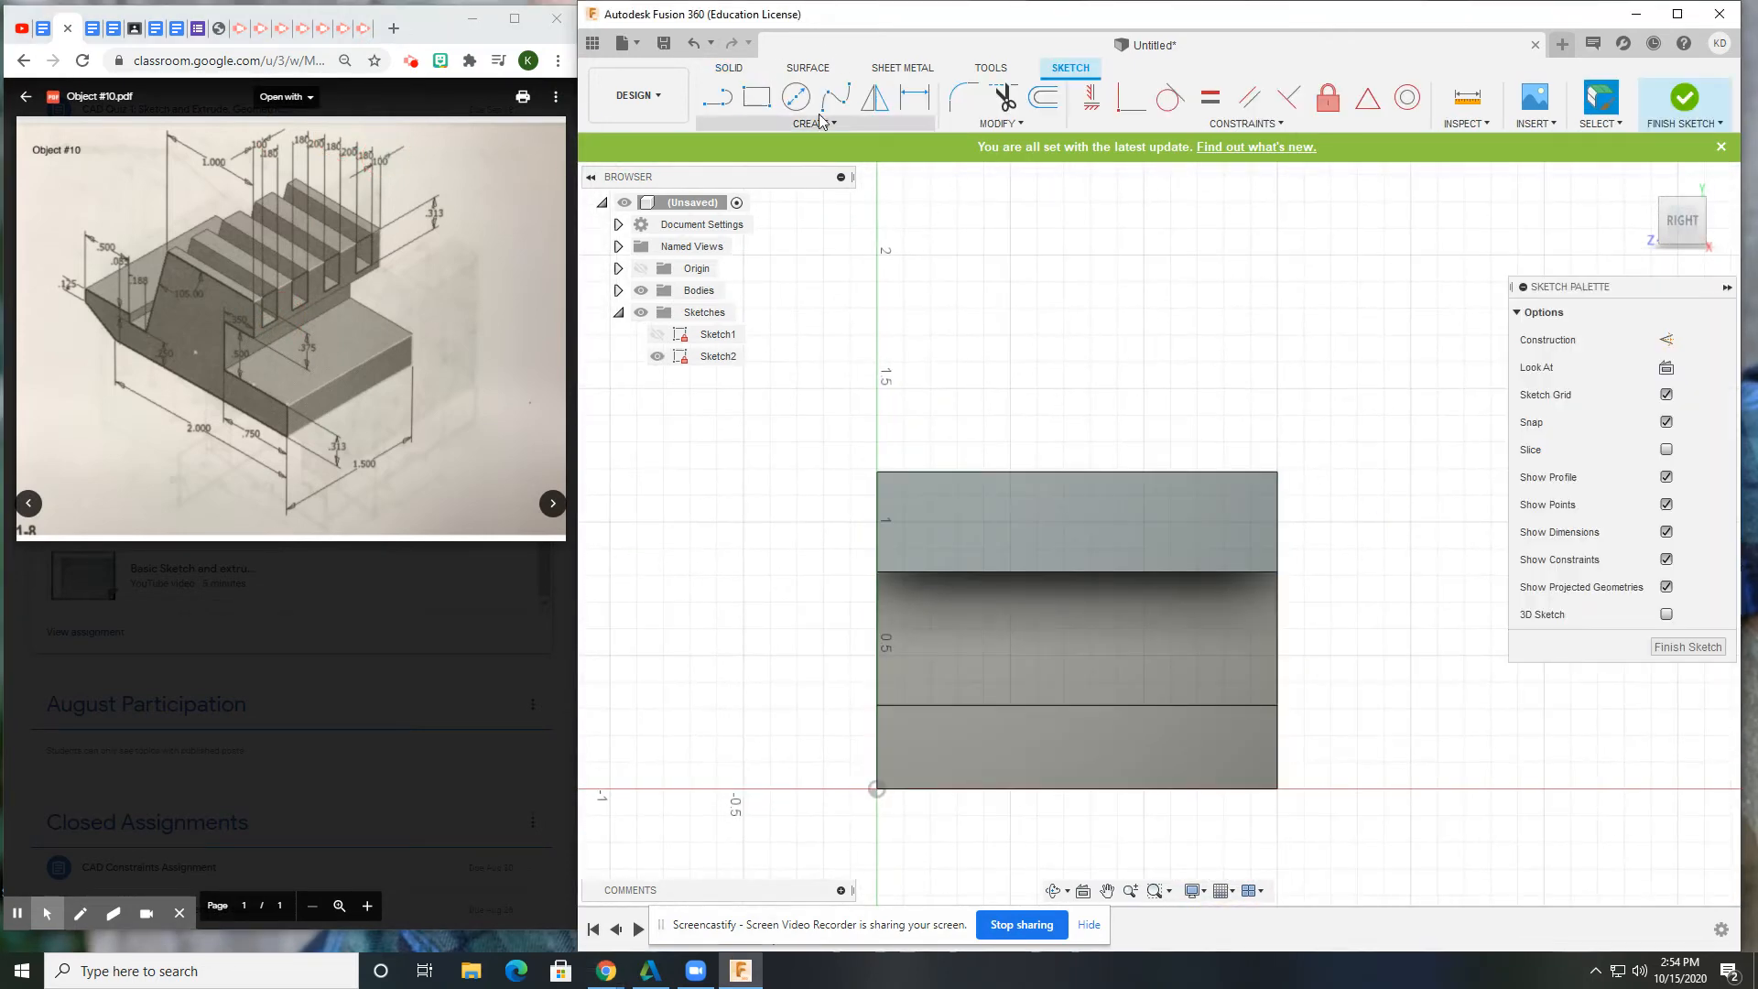
click(756, 97)
click(910, 475)
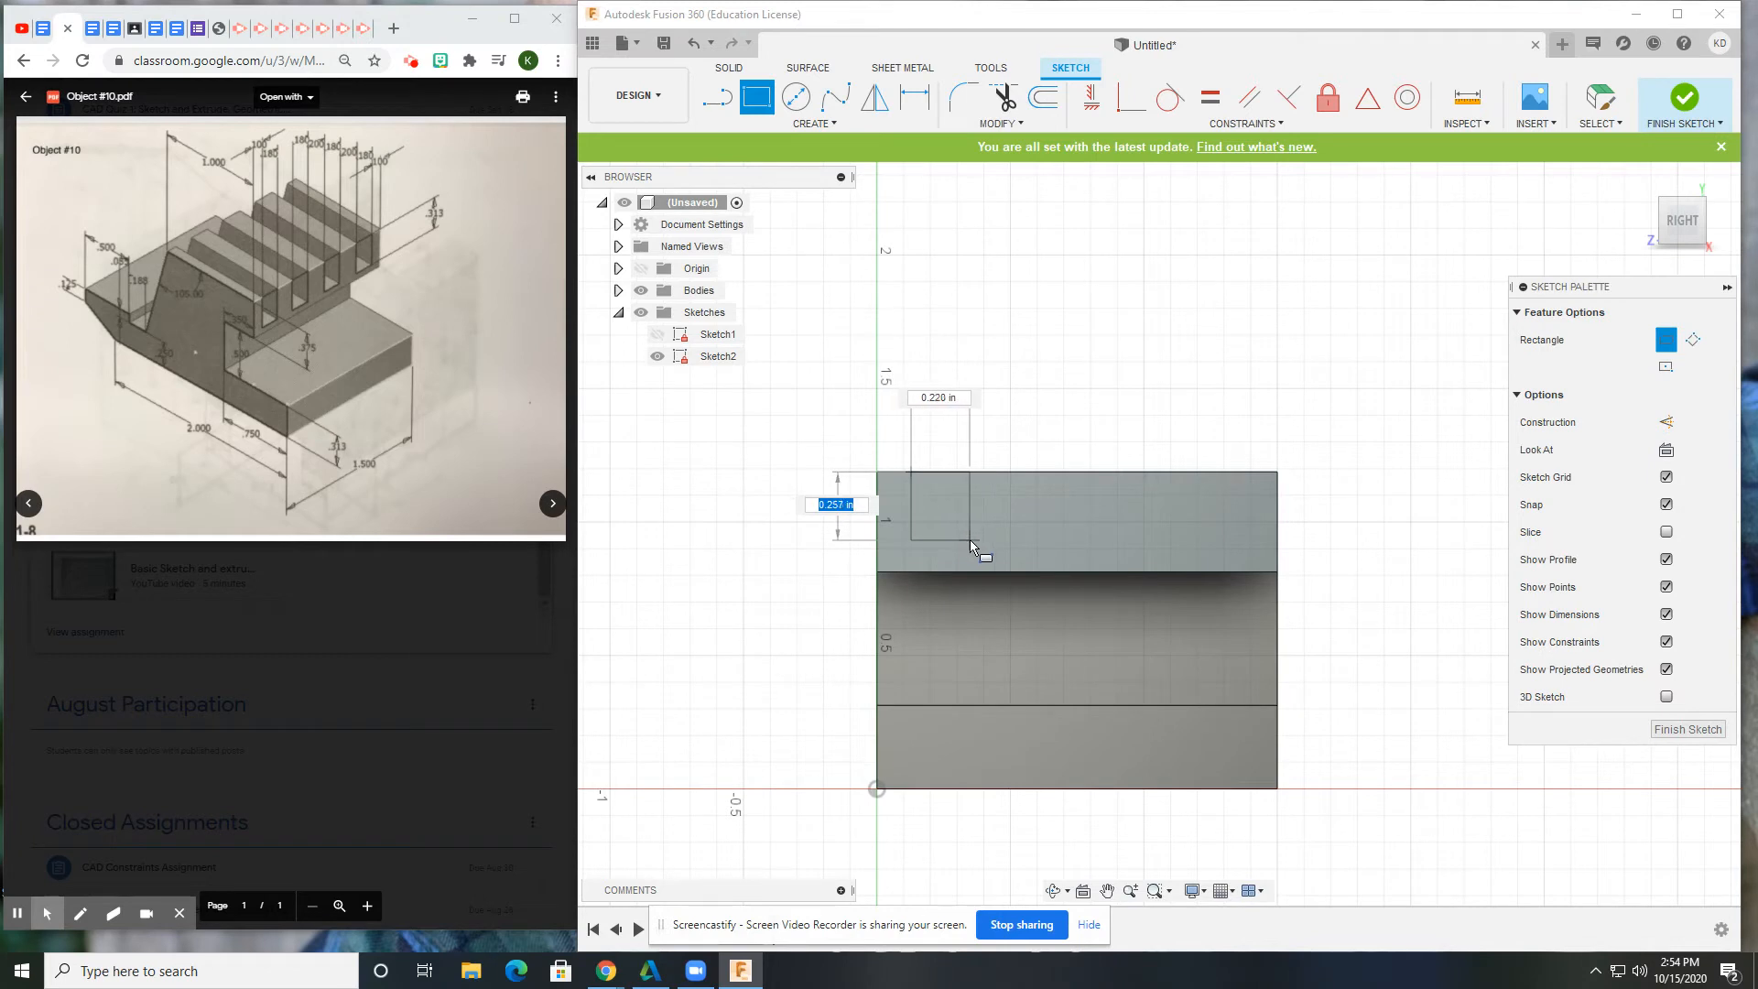
click(1058, 540)
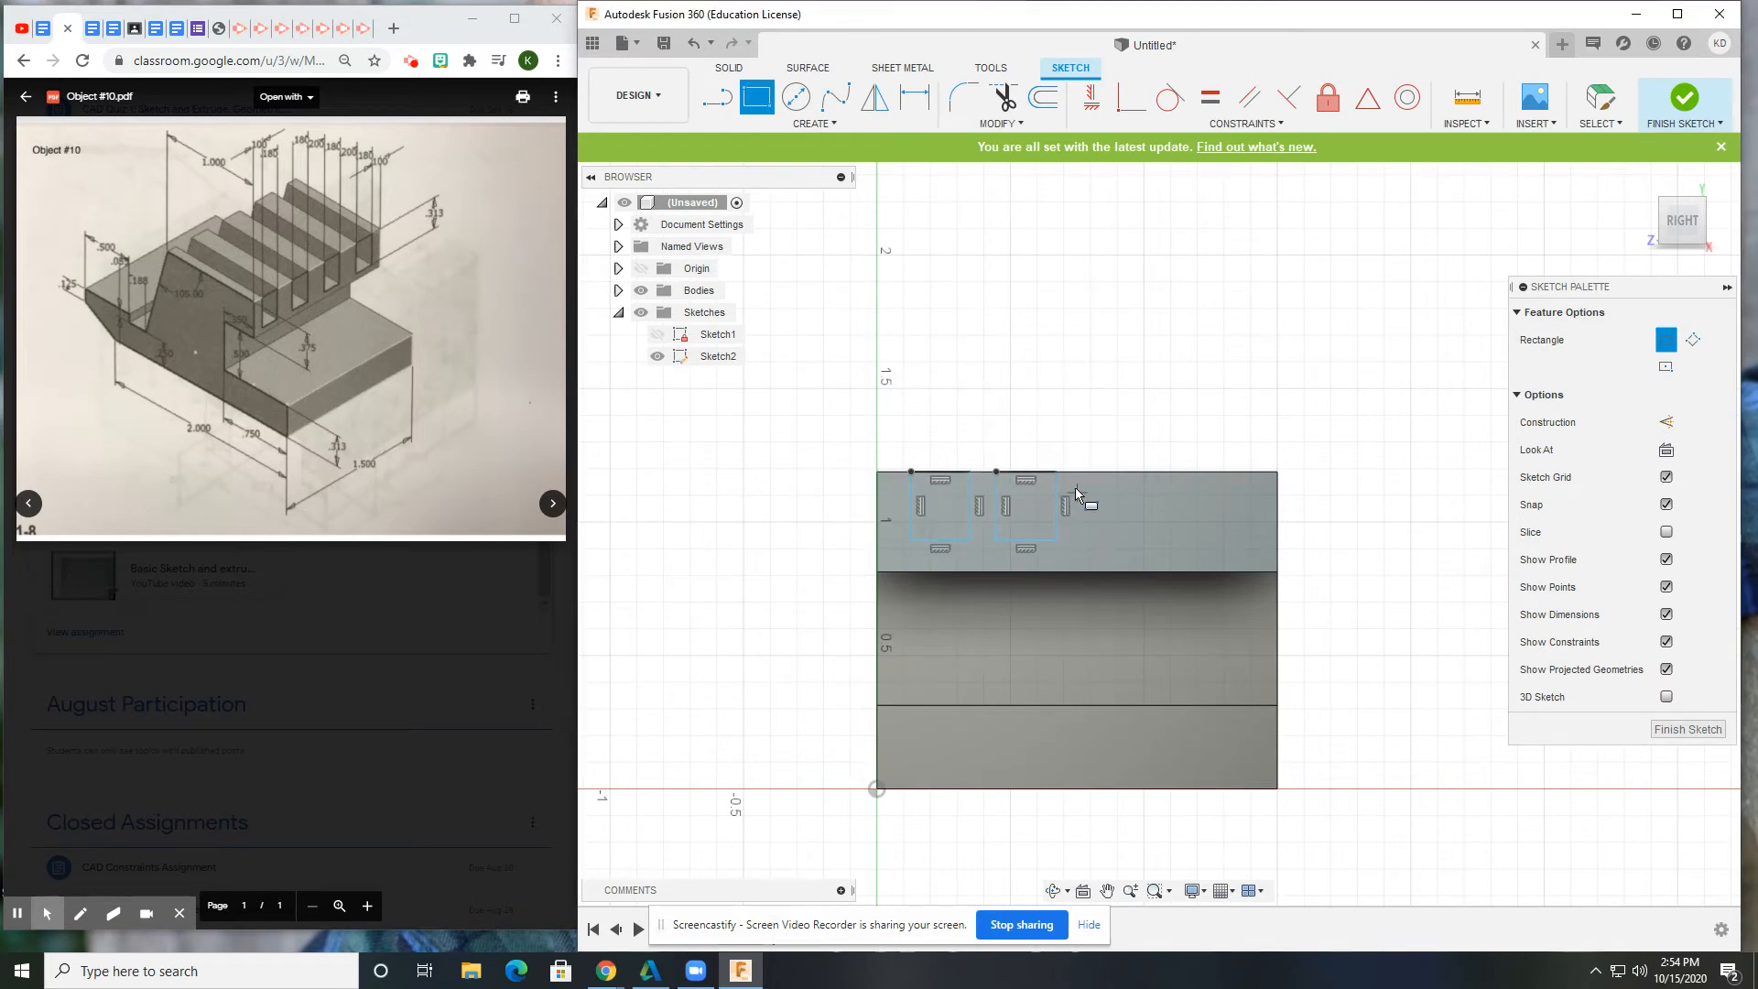
click(1089, 474)
click(1145, 539)
click(1177, 472)
click(1238, 549)
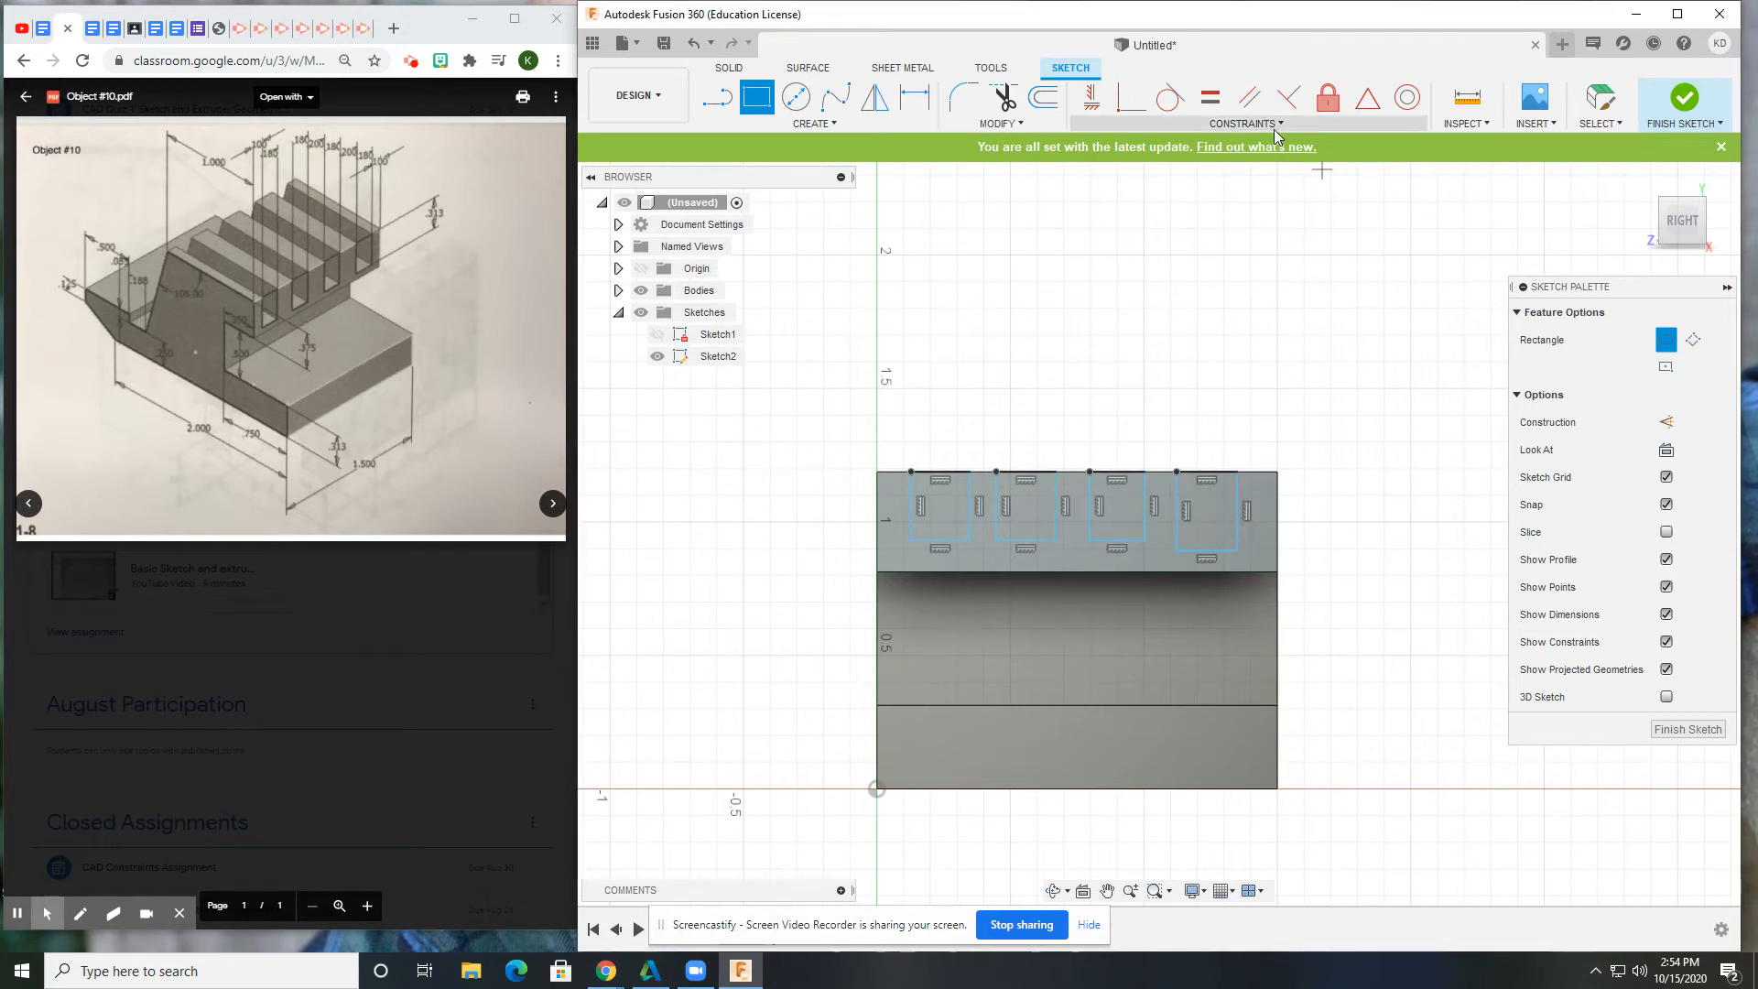
Make the bottom edges of all four slot rectangles collinear.
click(1250, 128)
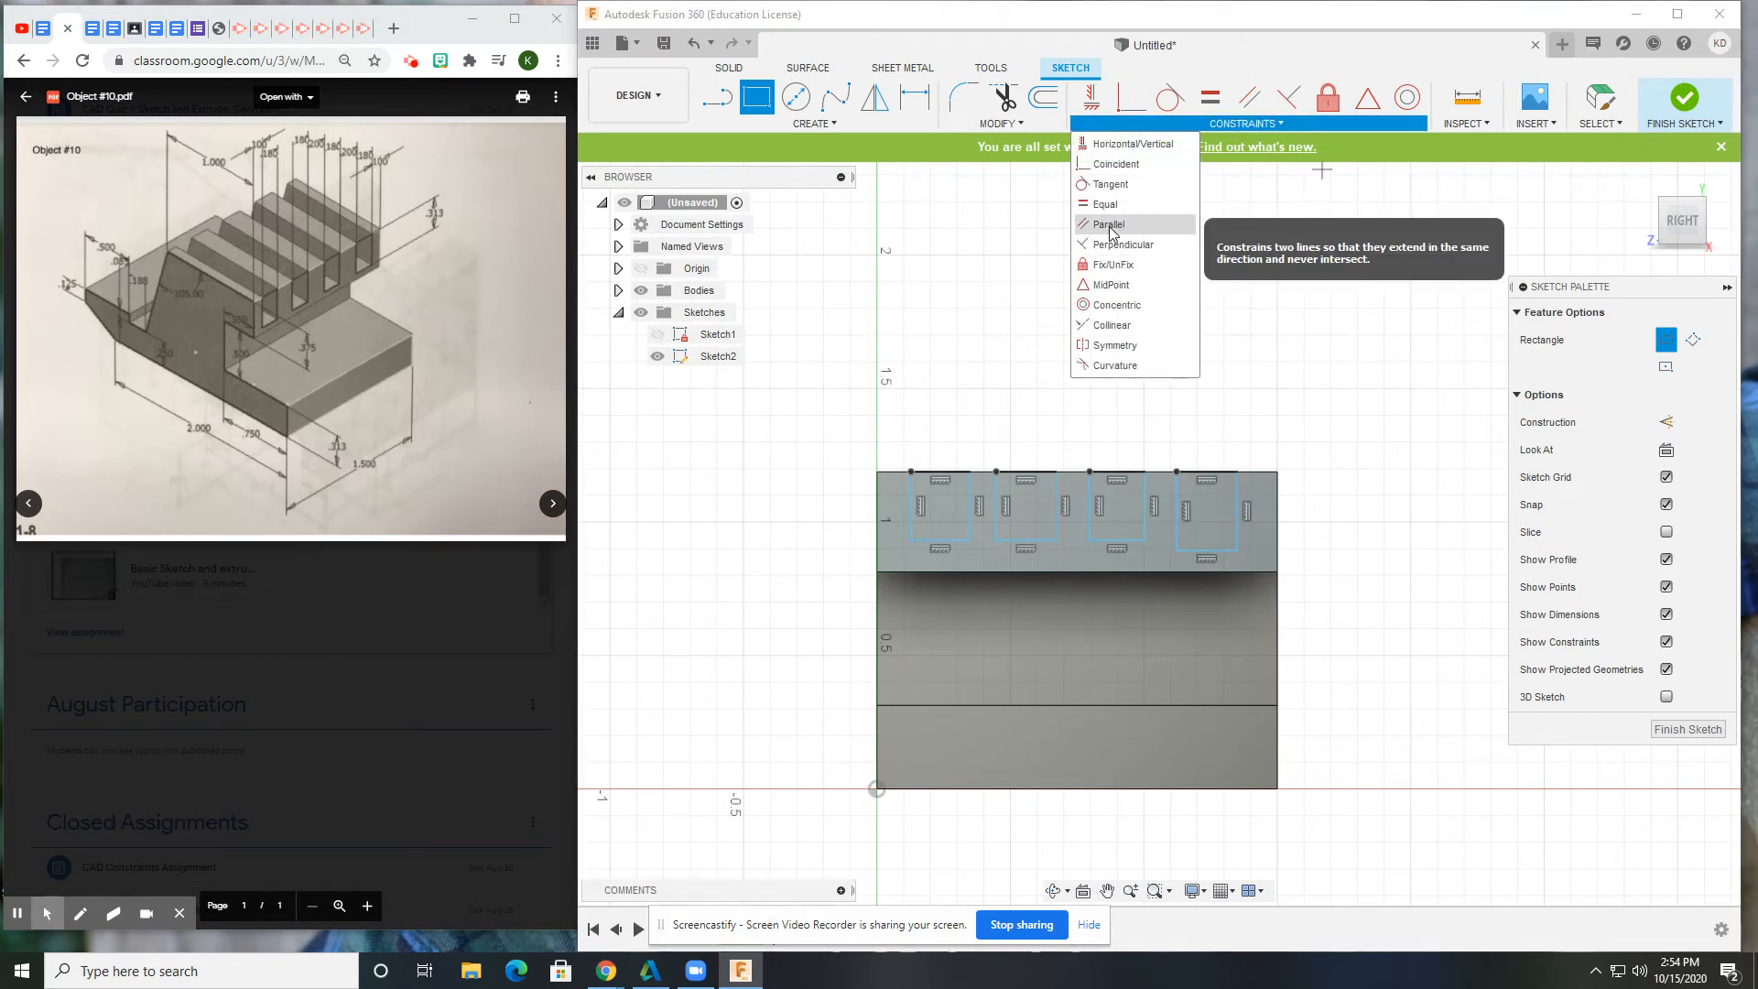
click(1111, 325)
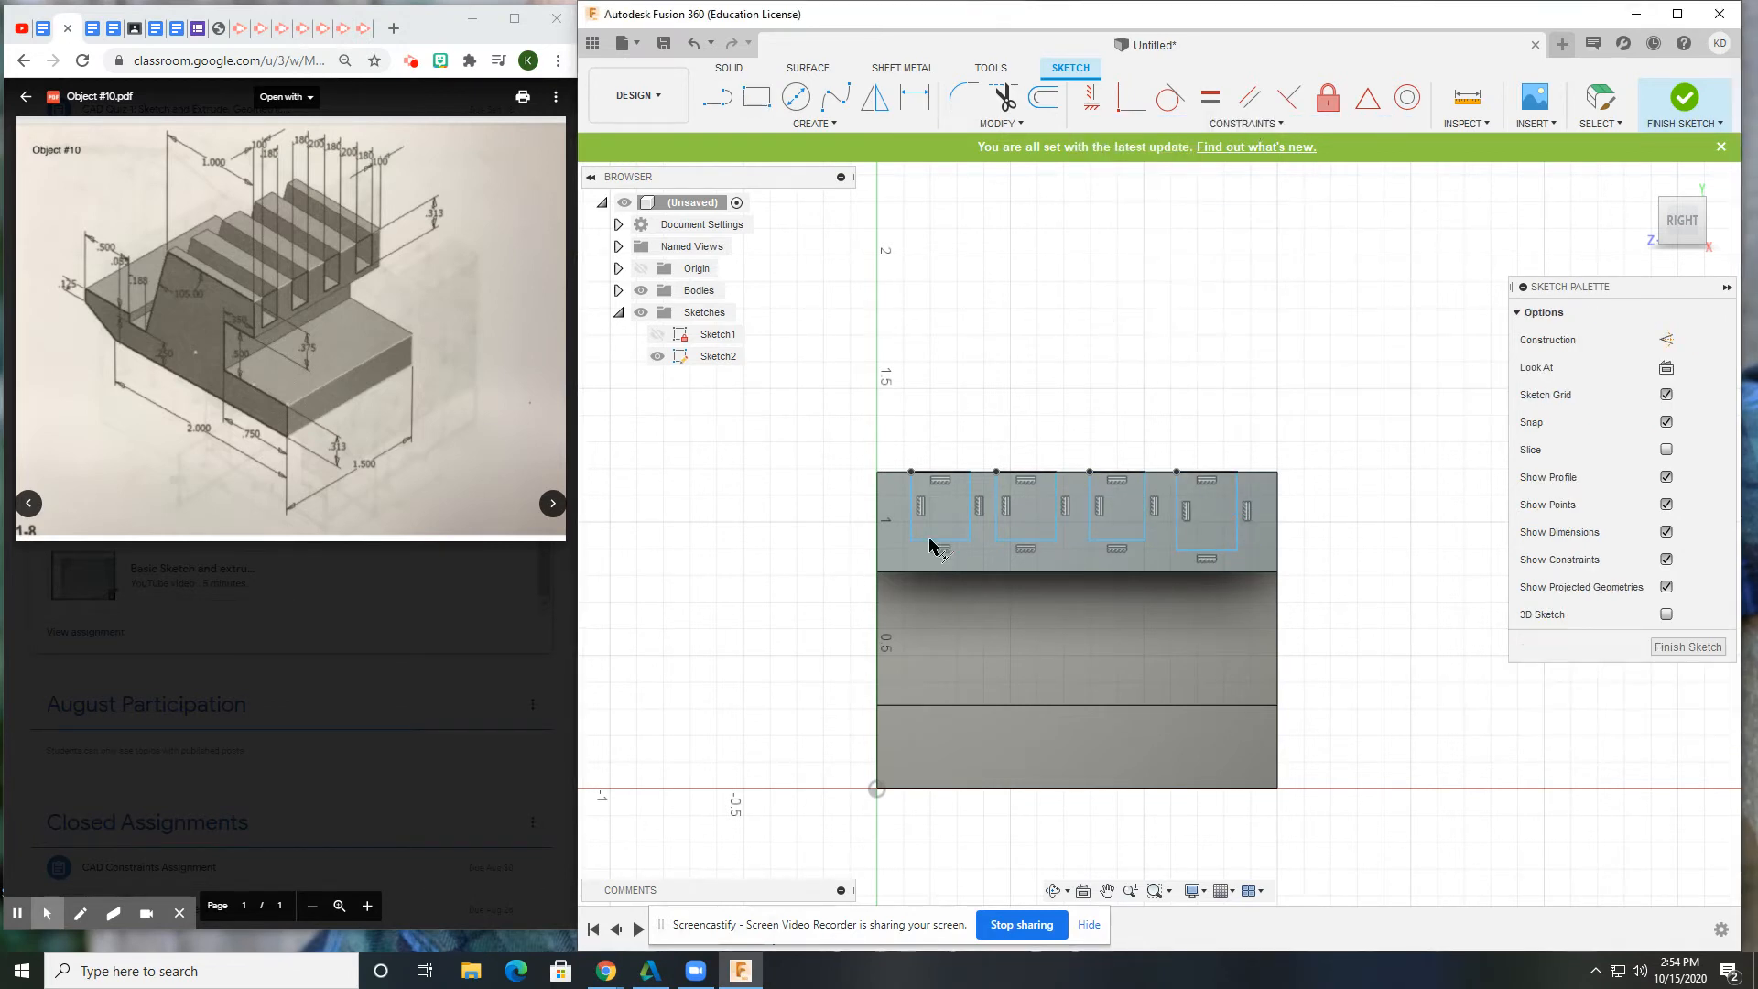
click(948, 541)
click(1028, 541)
click(1037, 542)
click(1117, 541)
click(1125, 541)
click(1212, 542)
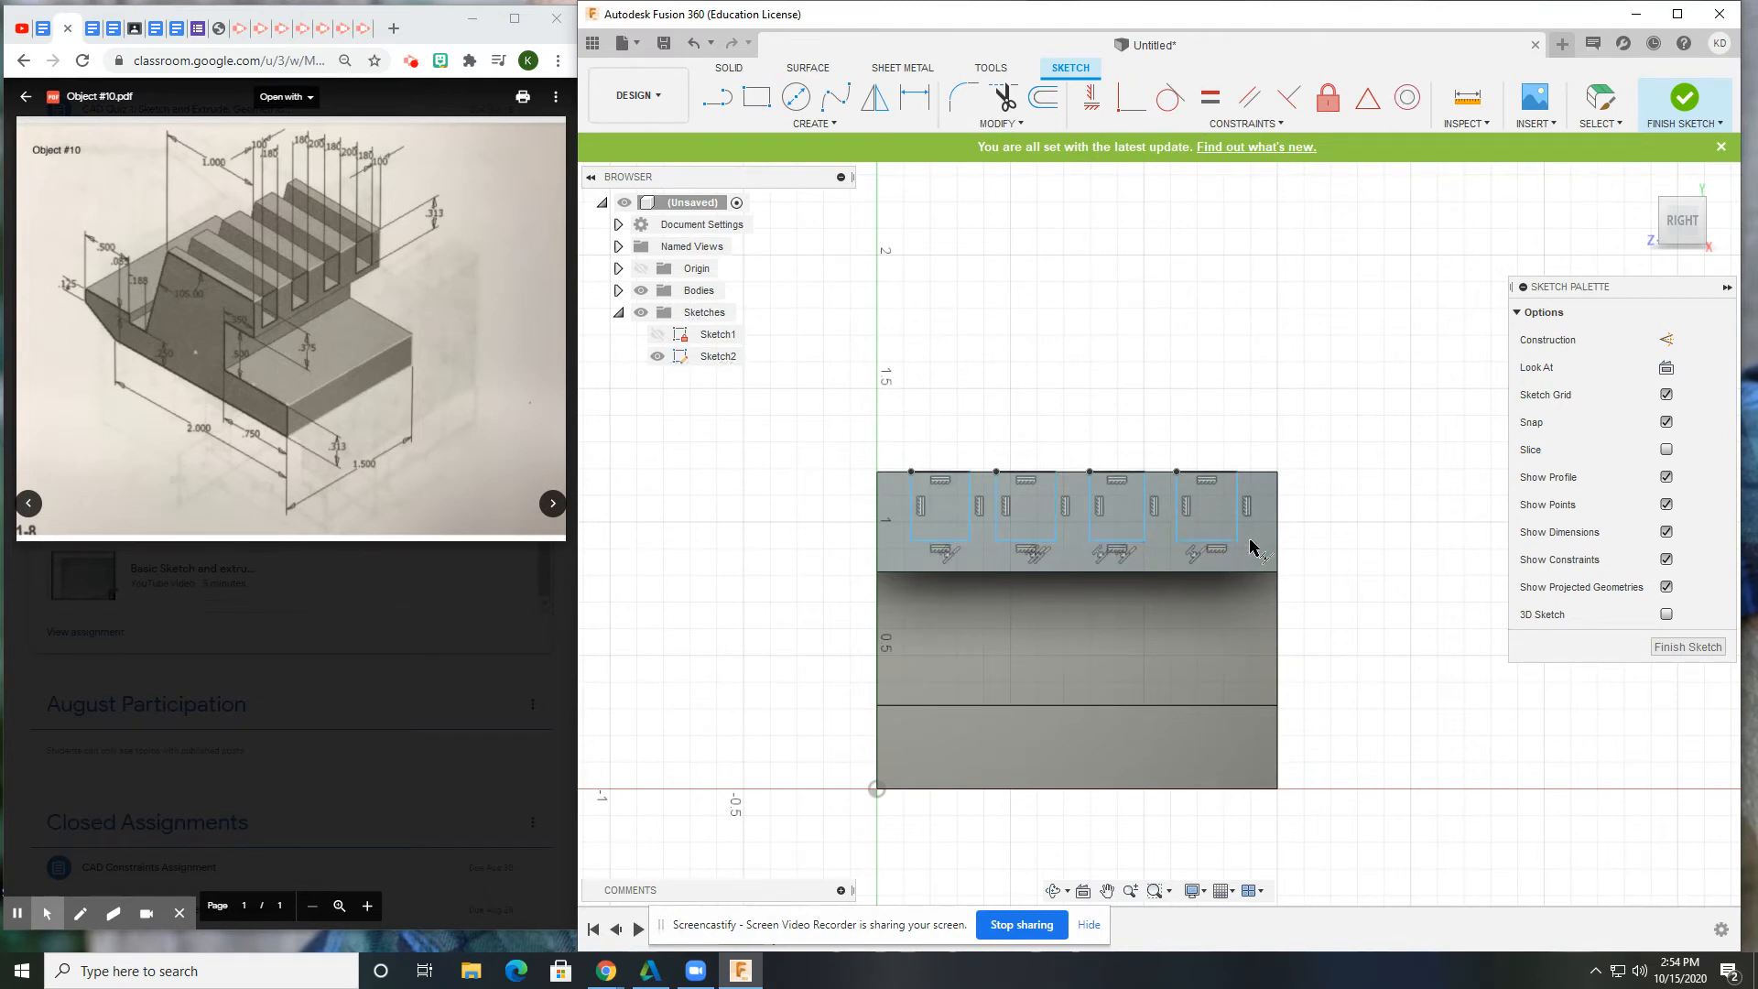
Dimension the fourth slot's height to 0.313 in.
click(914, 96)
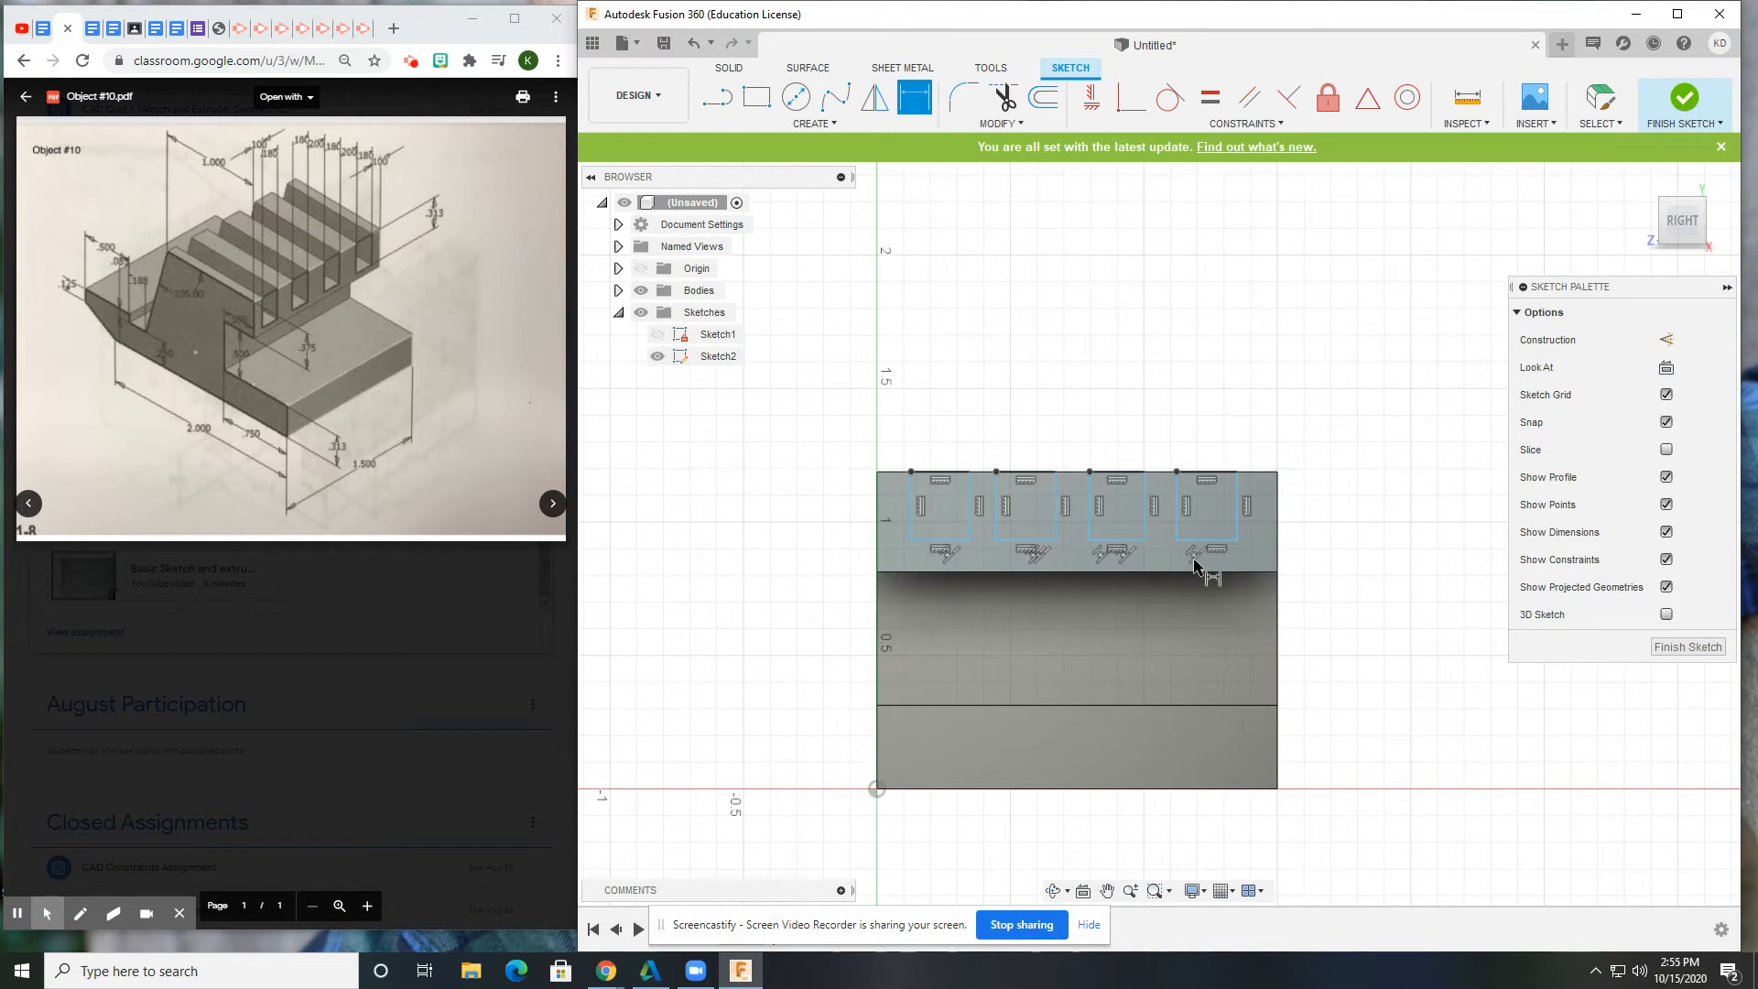
click(1204, 472)
click(1218, 541)
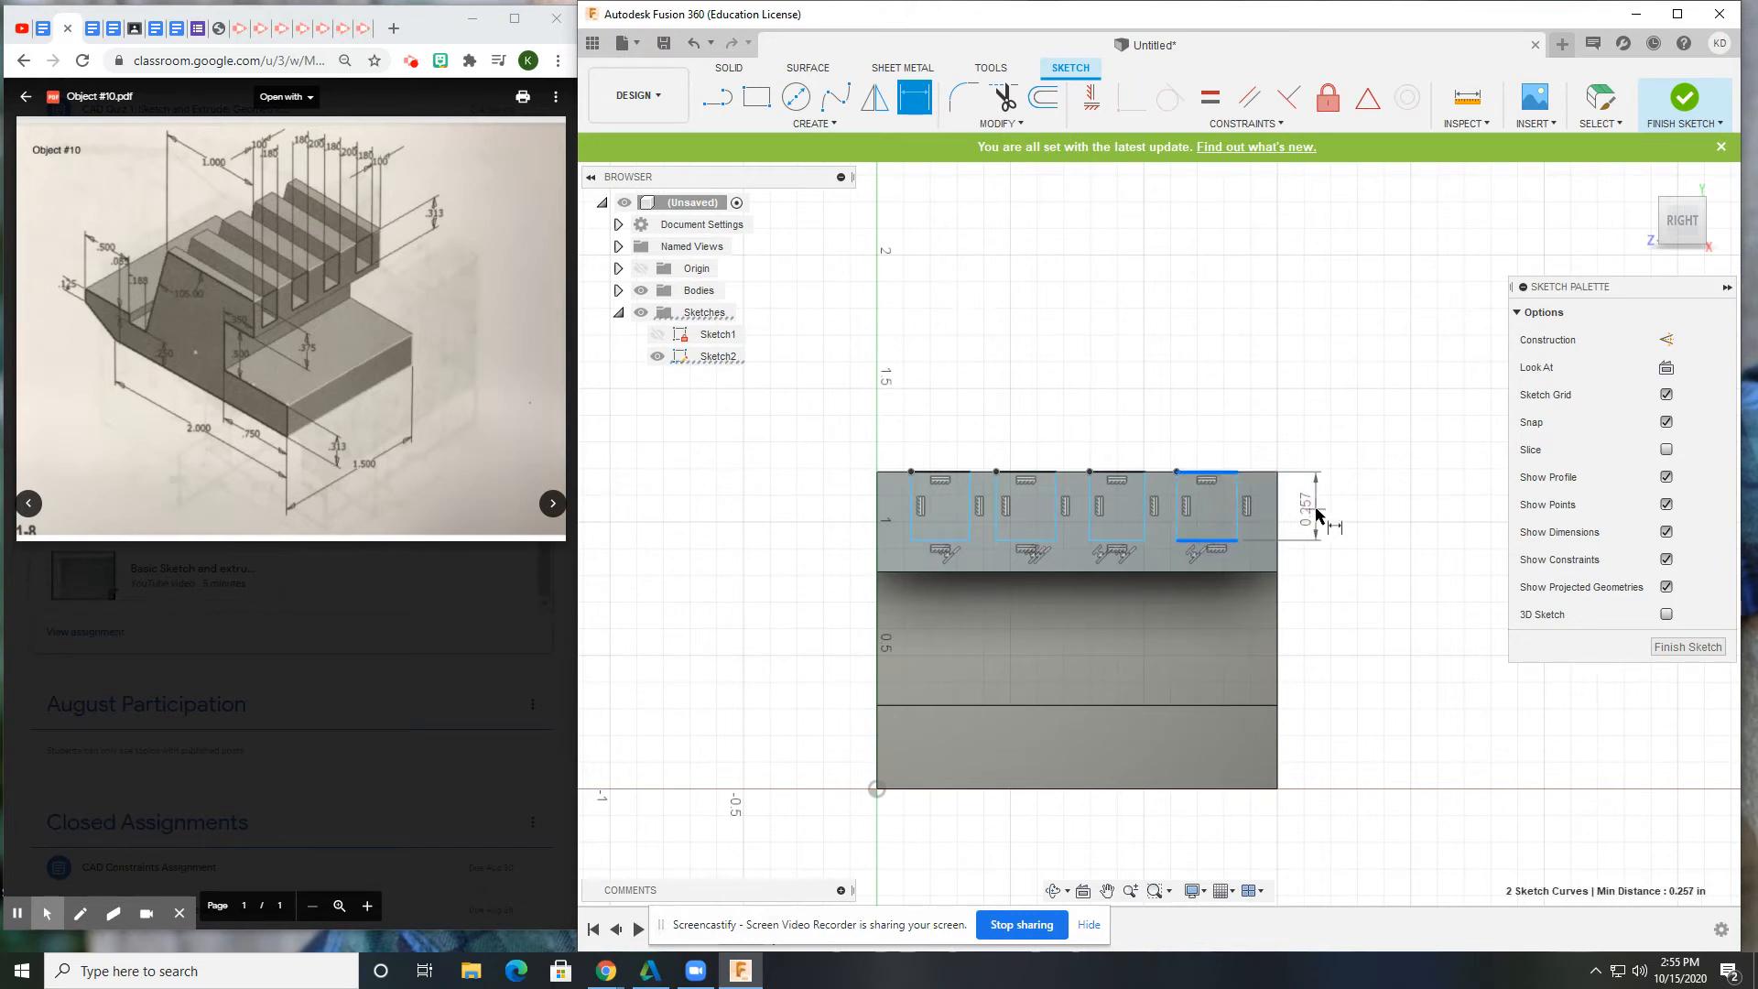
click(1326, 501)
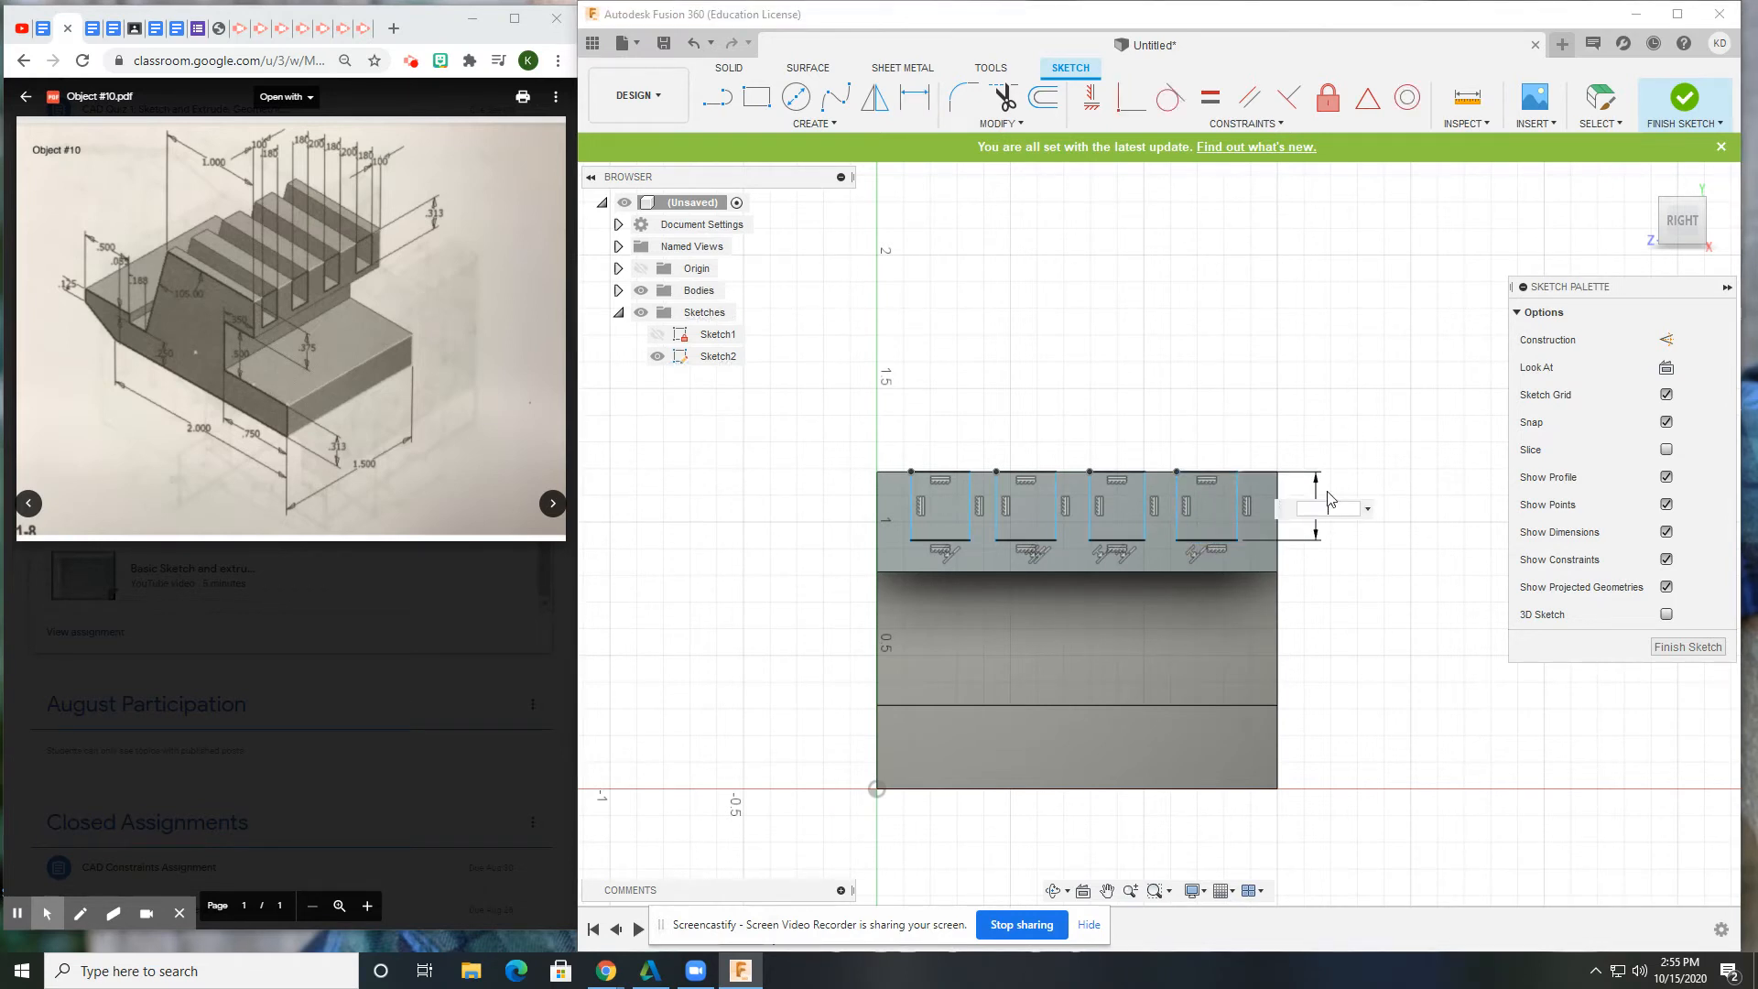
text(.313)
key(Return)
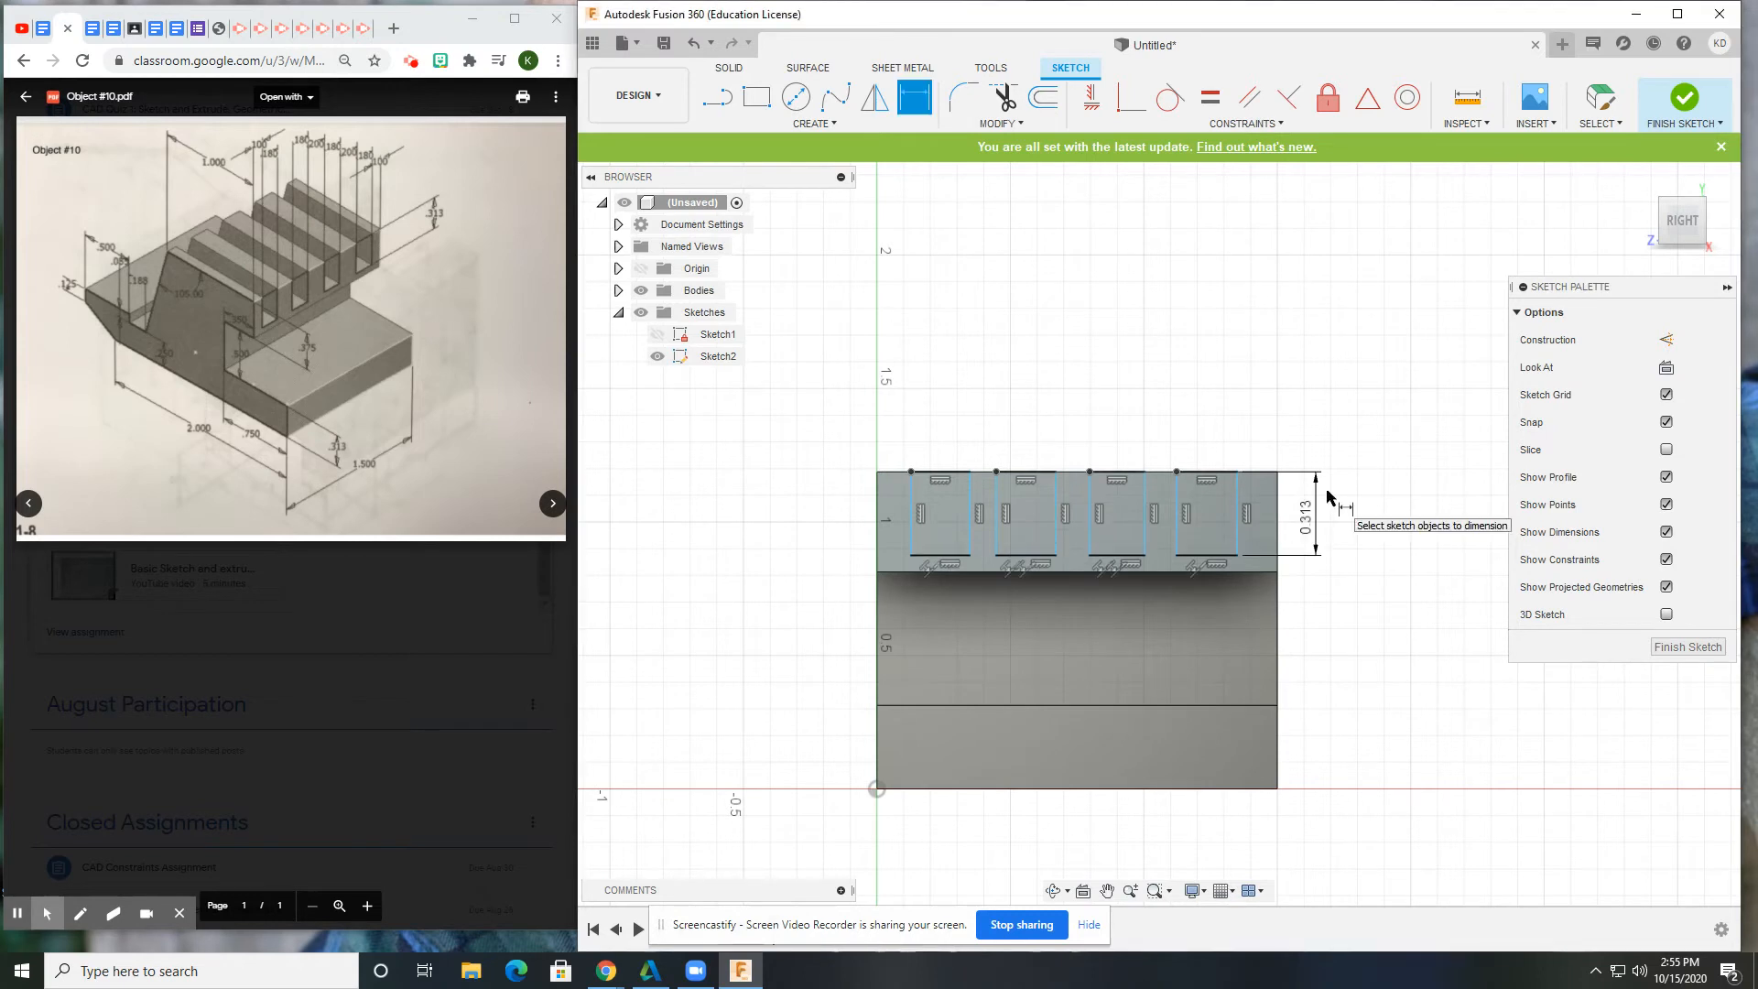
Set the 0.10 in right-end offset and the fourth slot's 0.18 in width.
click(1279, 496)
click(1239, 499)
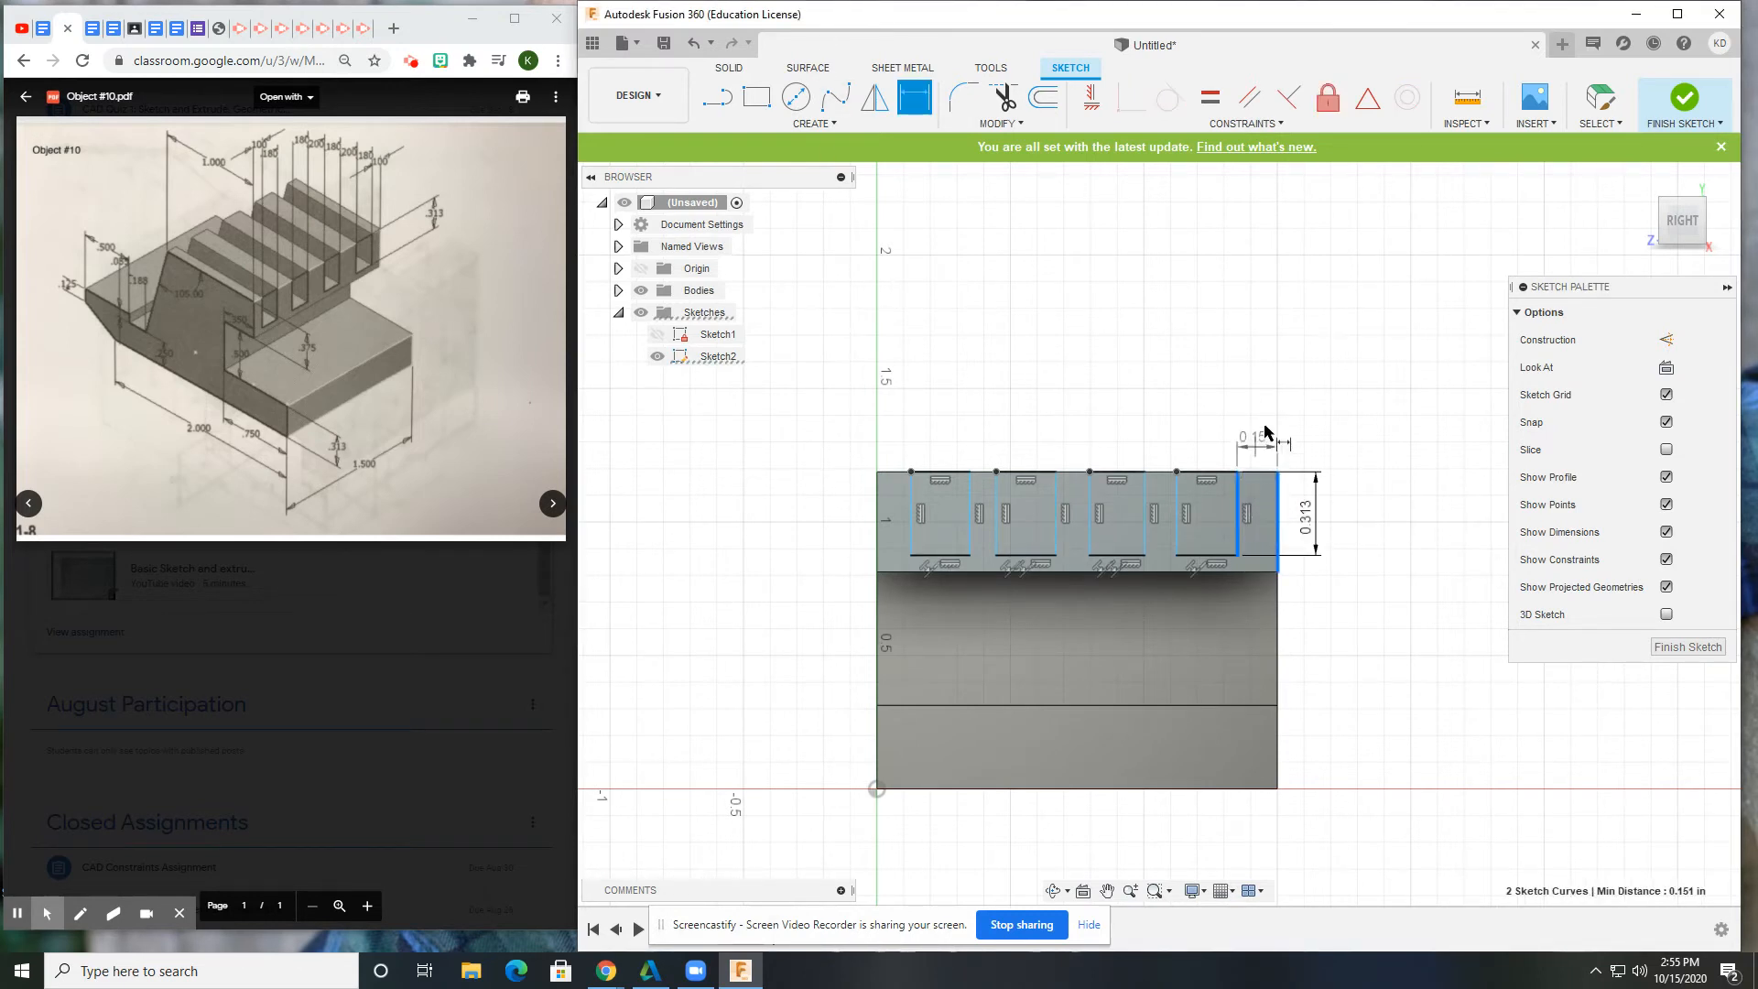
click(1264, 341)
text(.10)
key(Return)
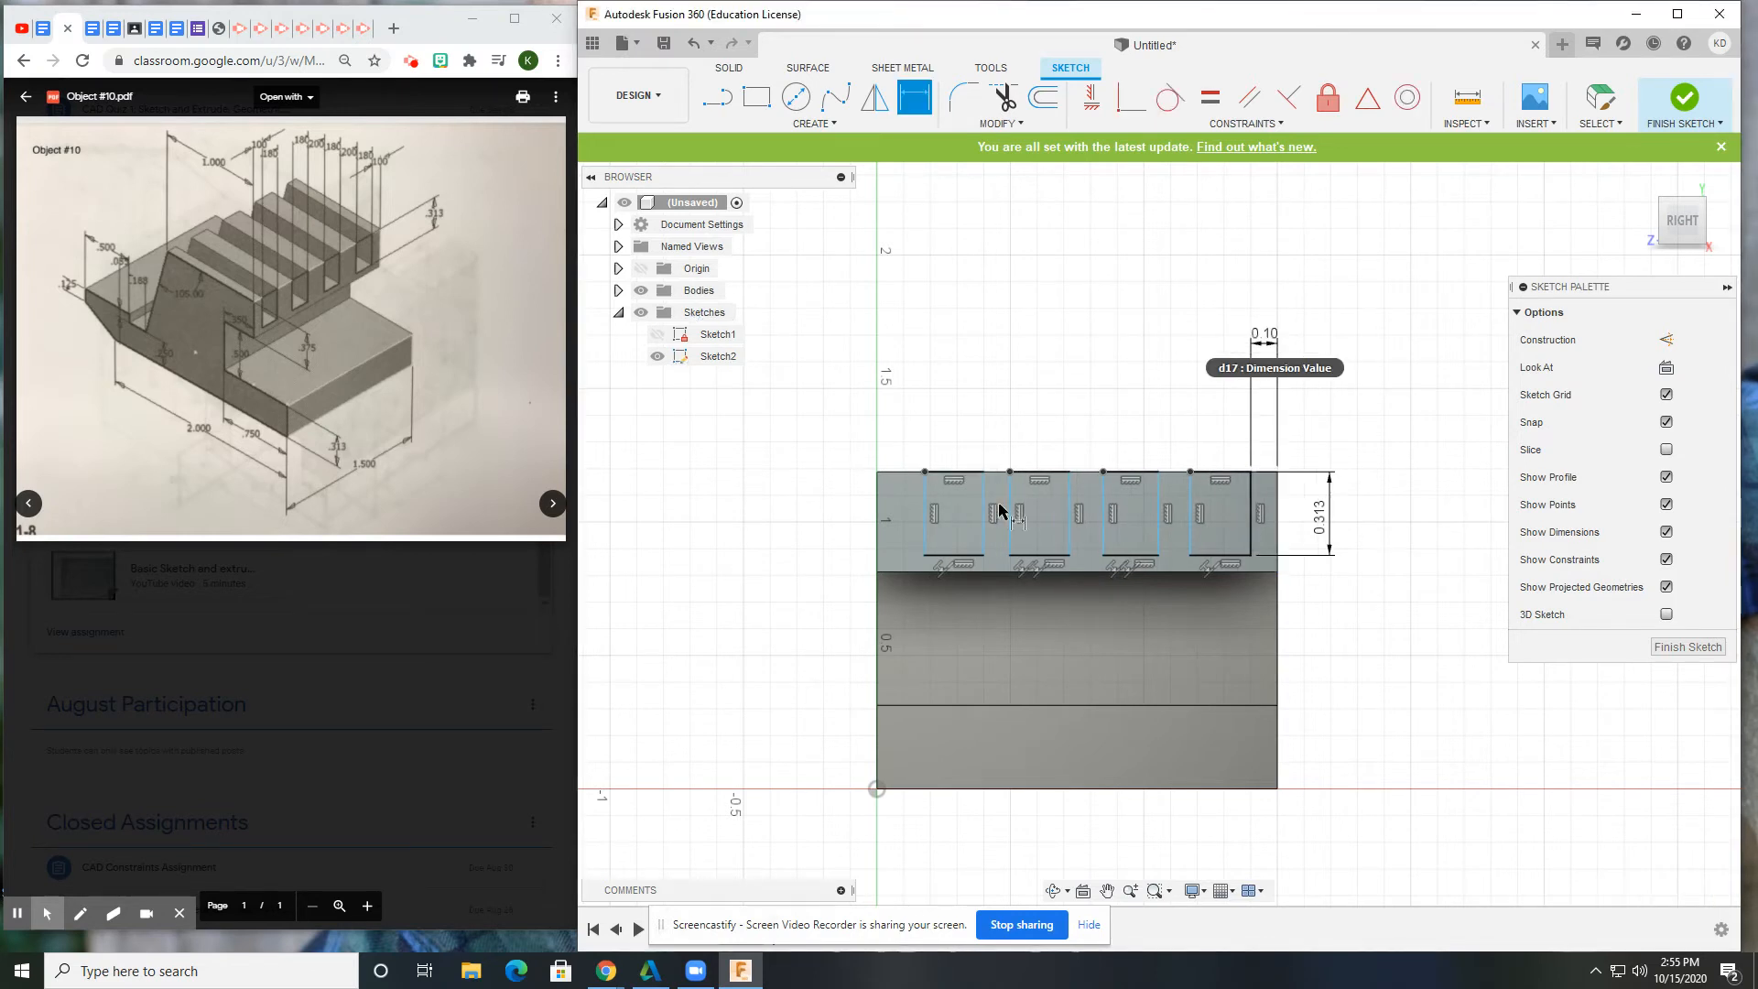
click(1190, 494)
click(1250, 499)
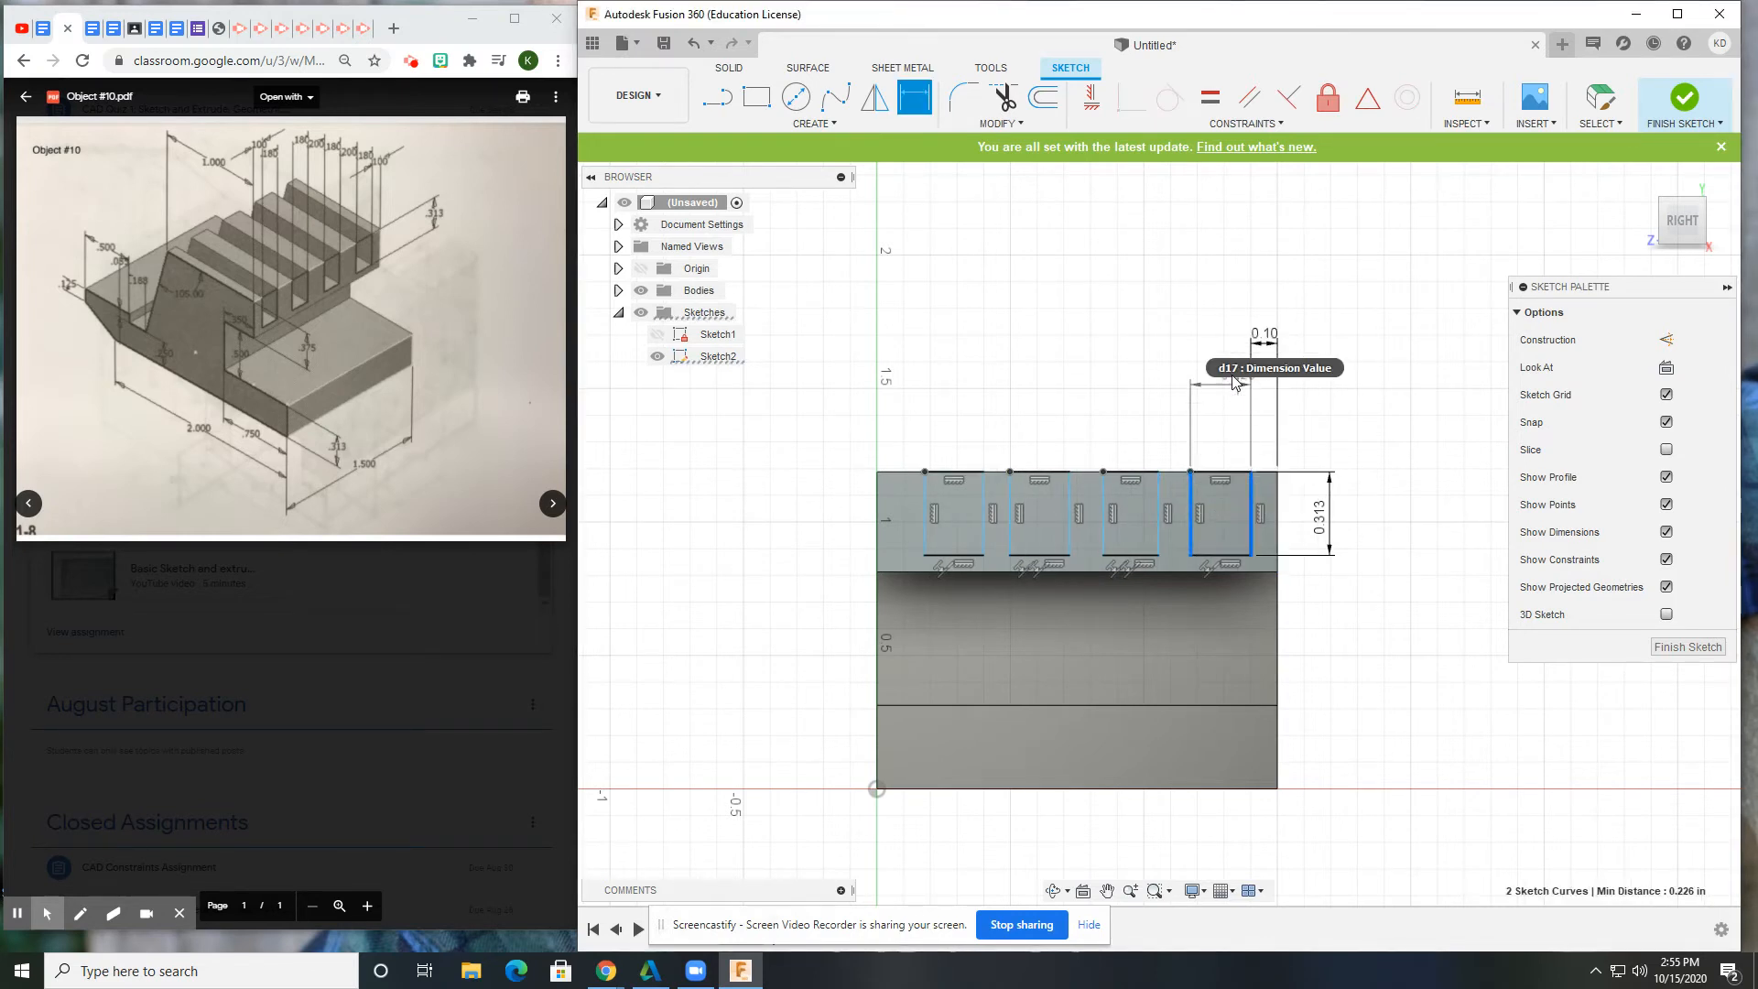
click(1226, 335)
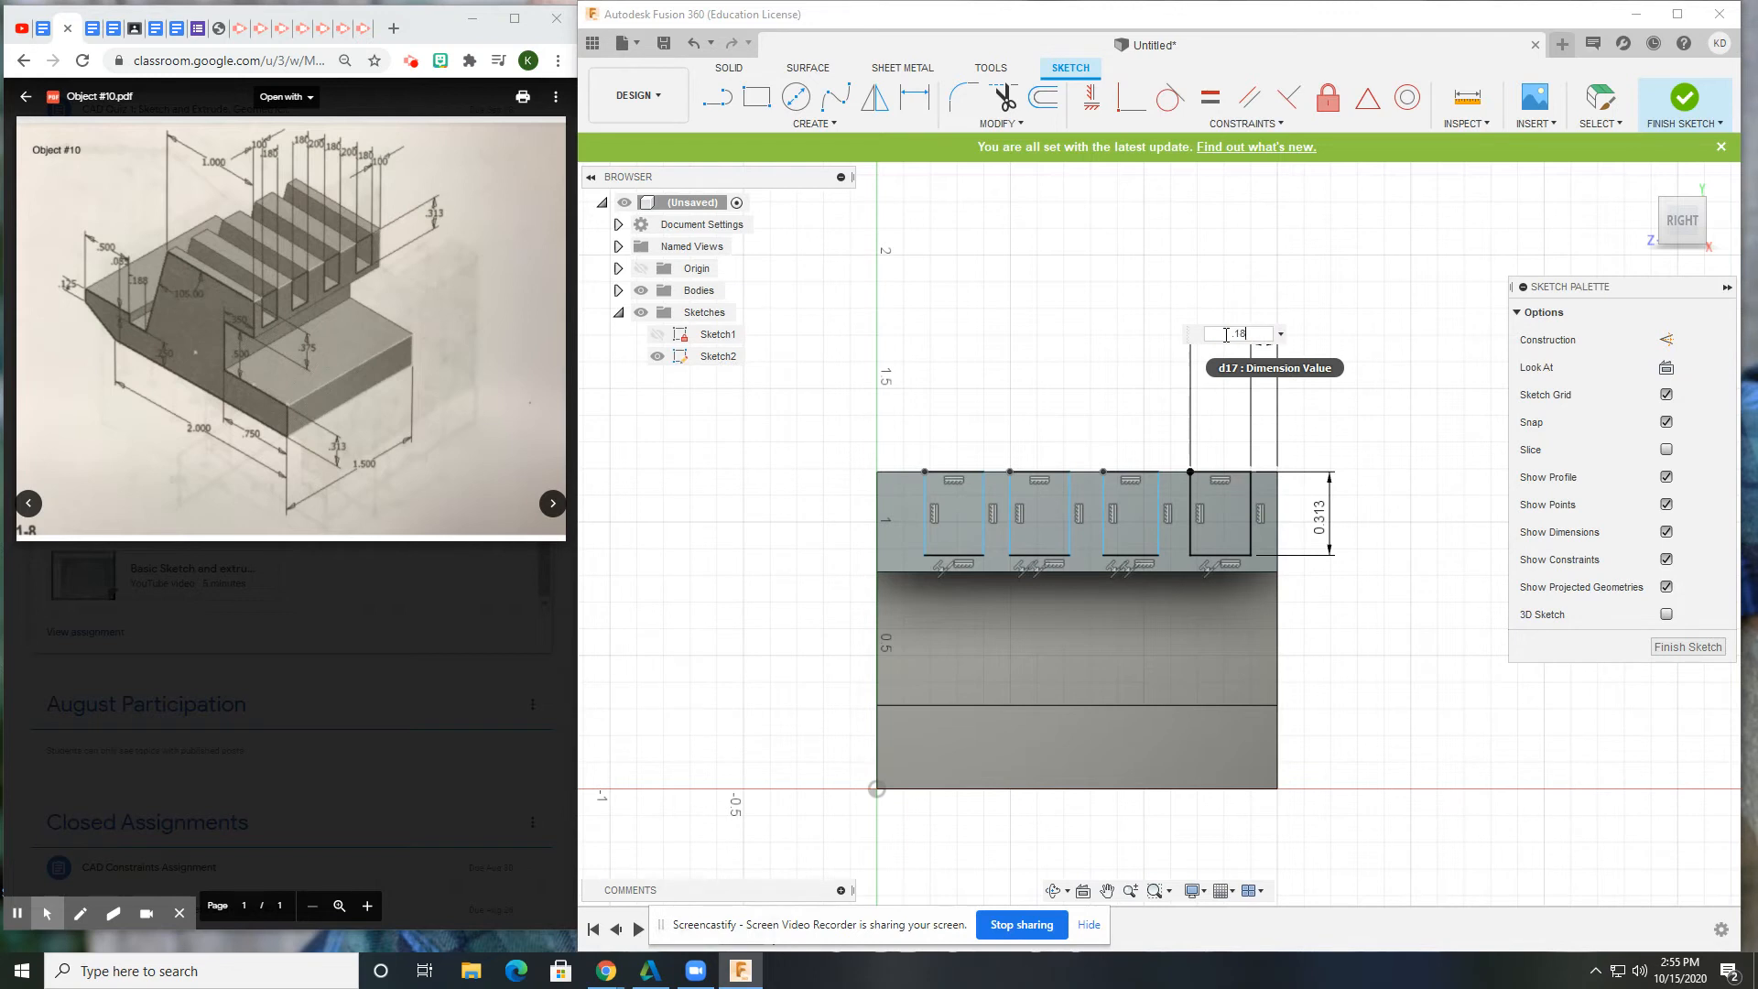
key(Return)
Dimension the 0.20 in gap before the fourth slot and the third slot's 0.18 in width.
click(1203, 494)
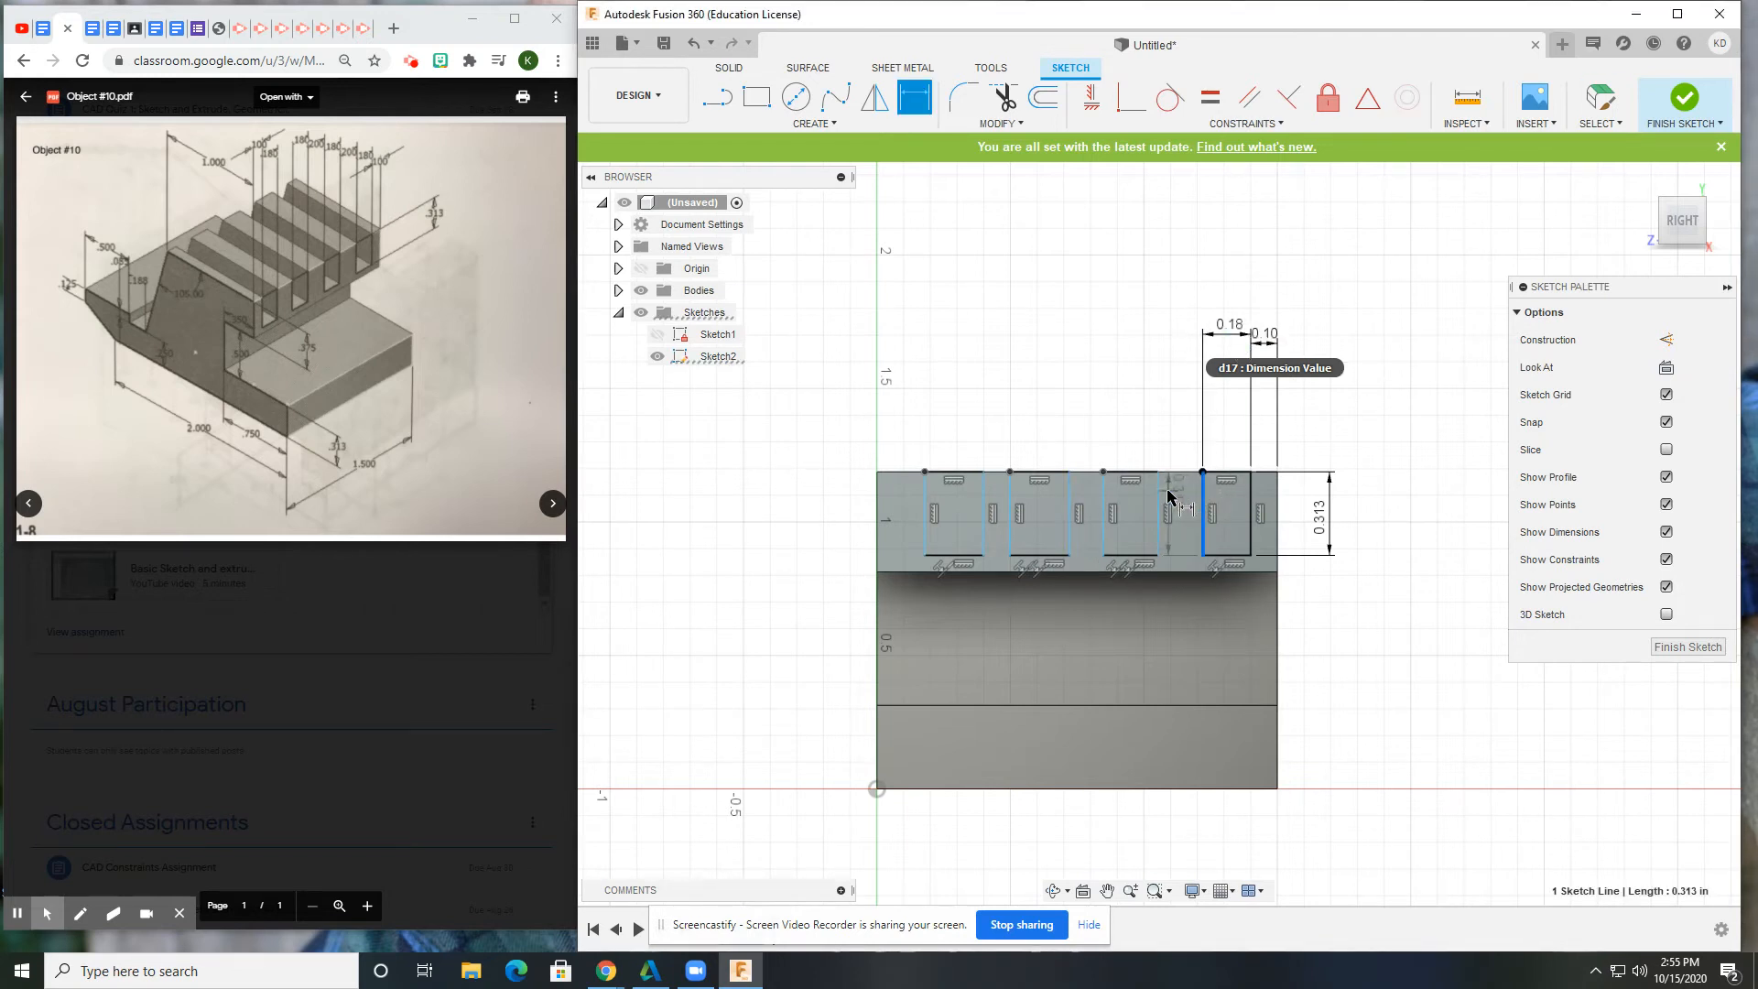
click(1159, 513)
click(1180, 336)
text(.2)
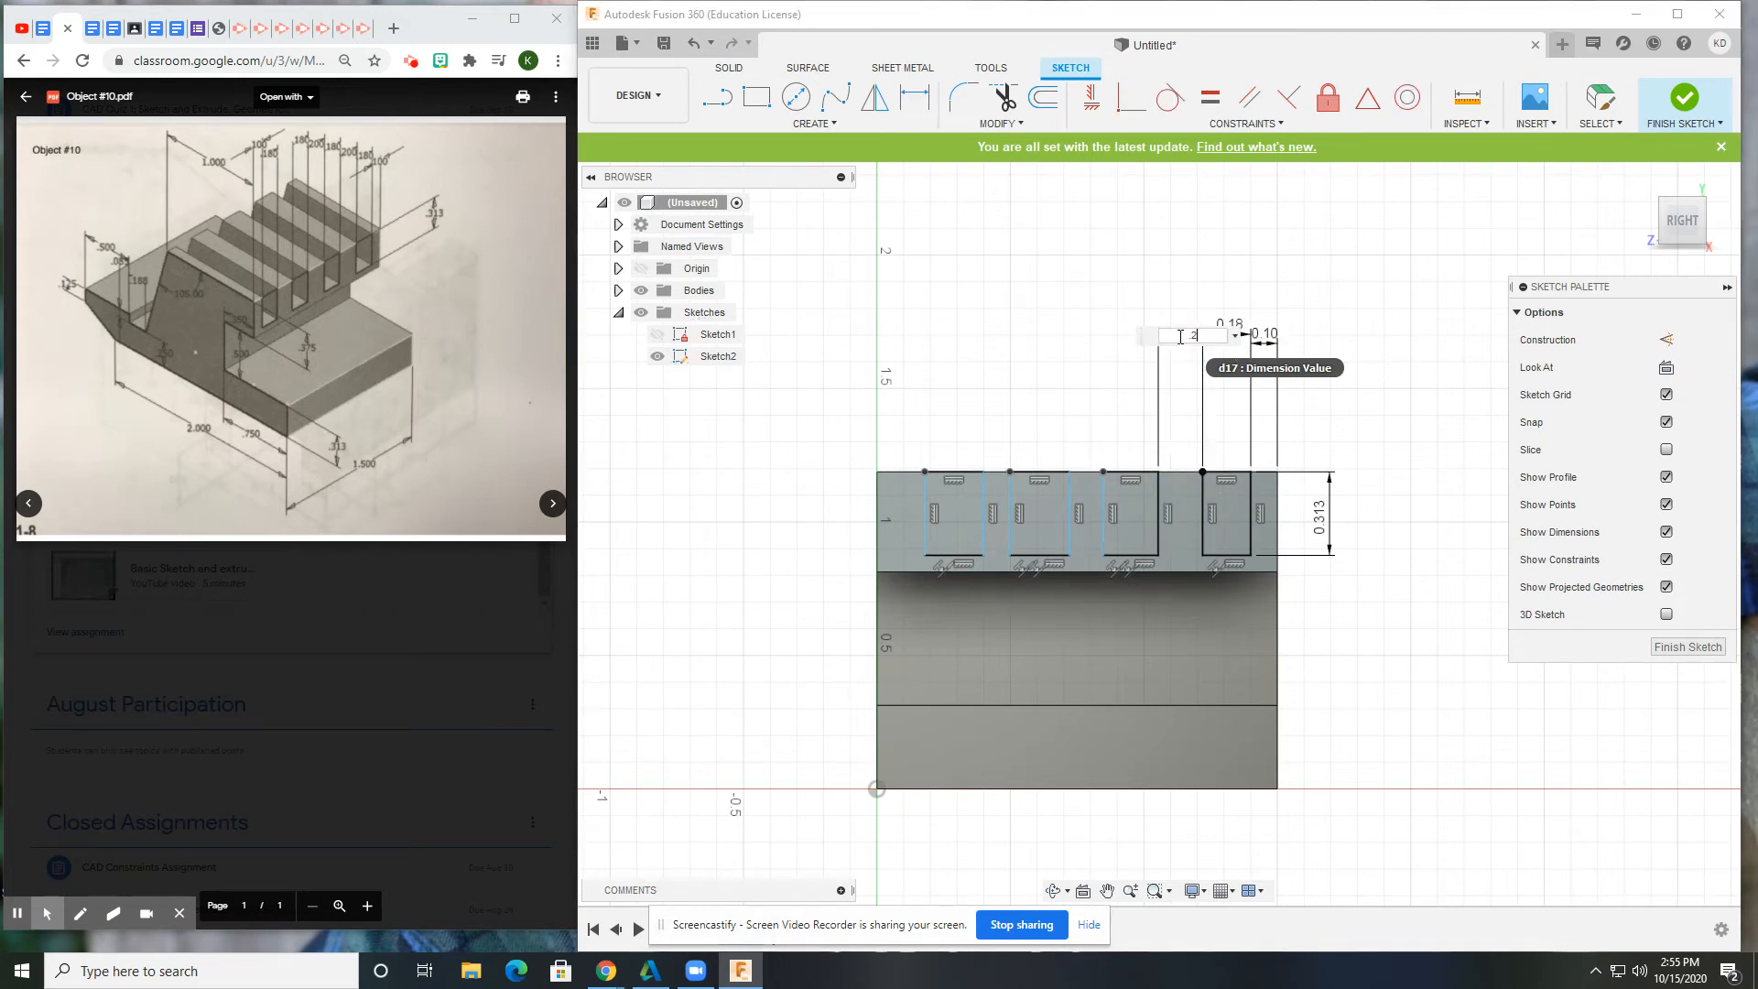
key(Return)
click(1150, 512)
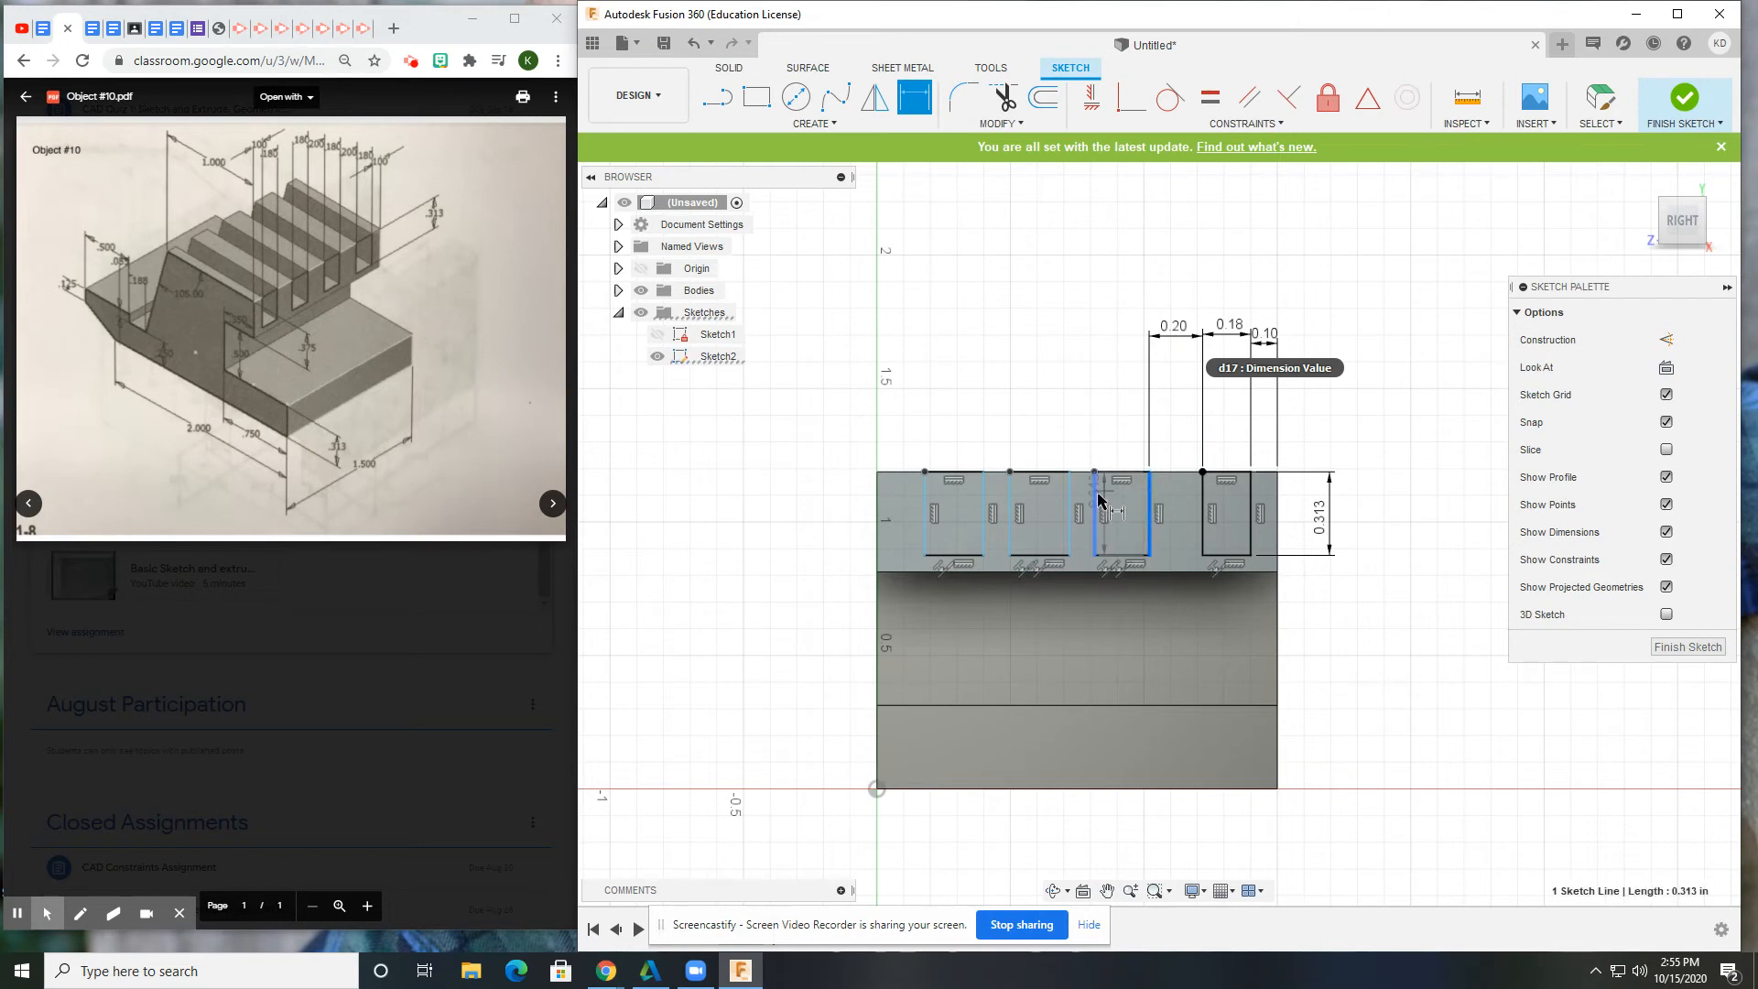
click(1097, 503)
click(1119, 346)
text(.18)
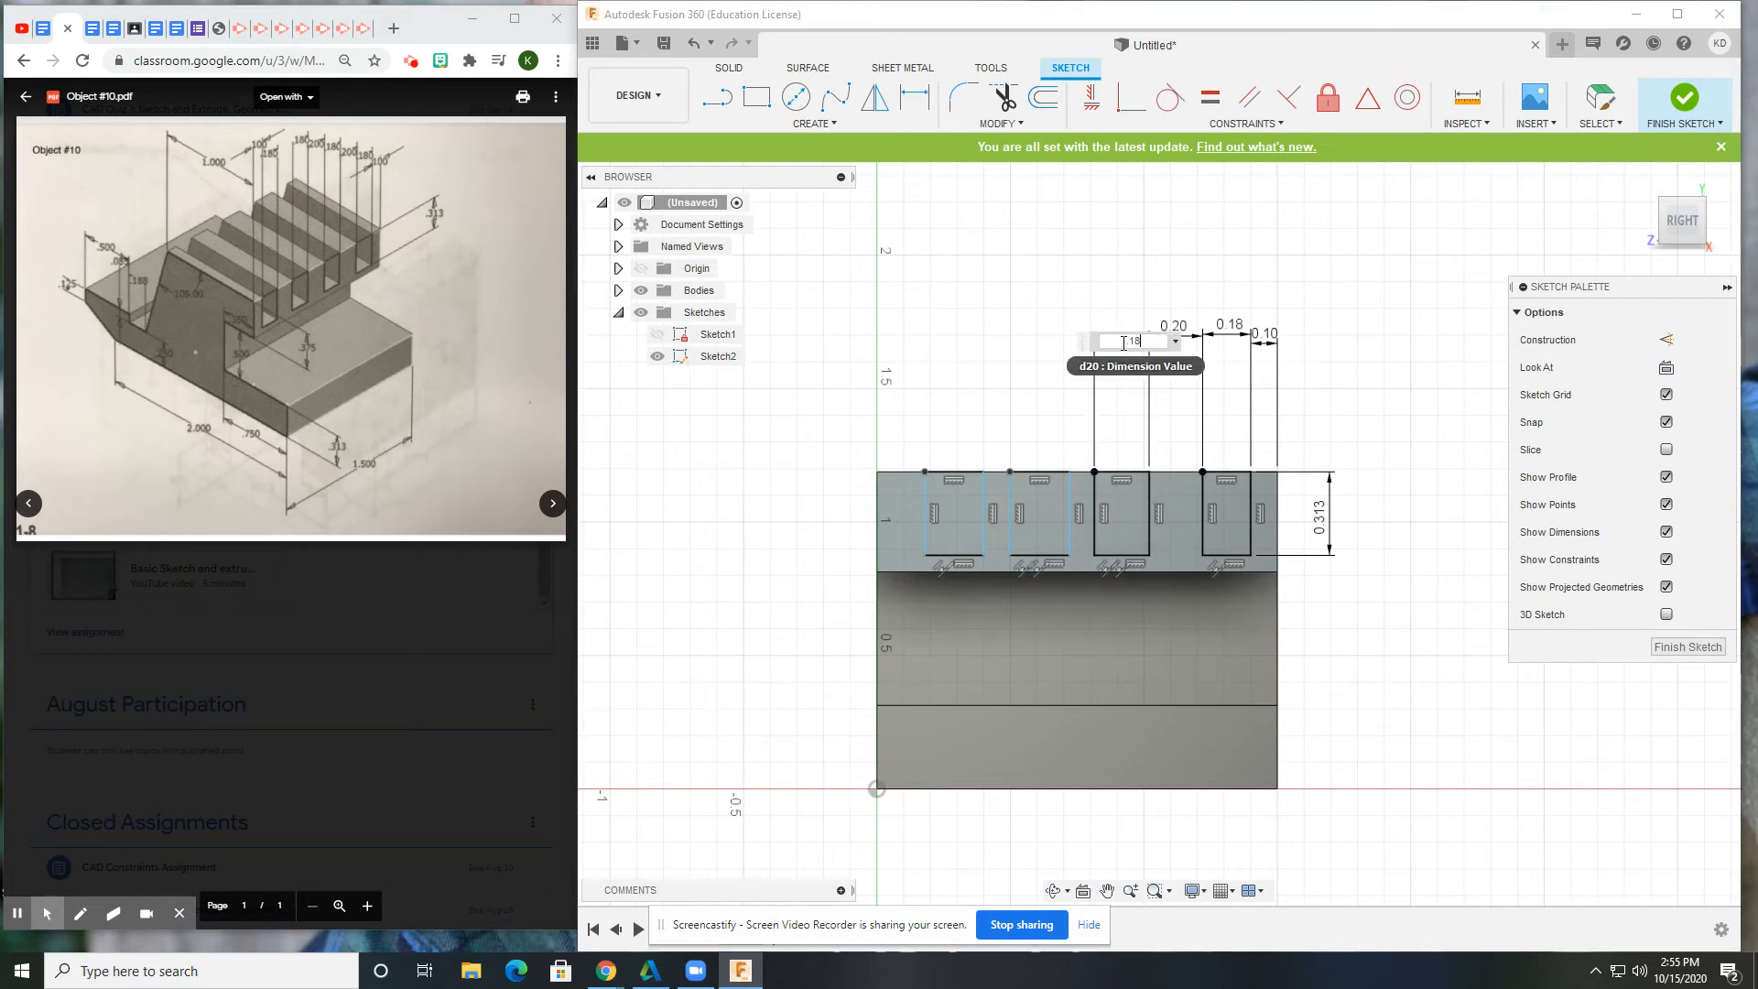
key(Return)
Set the 0.20 in gap between the second and third slots and the second slot's 0.18 in width.
click(1071, 526)
click(1101, 508)
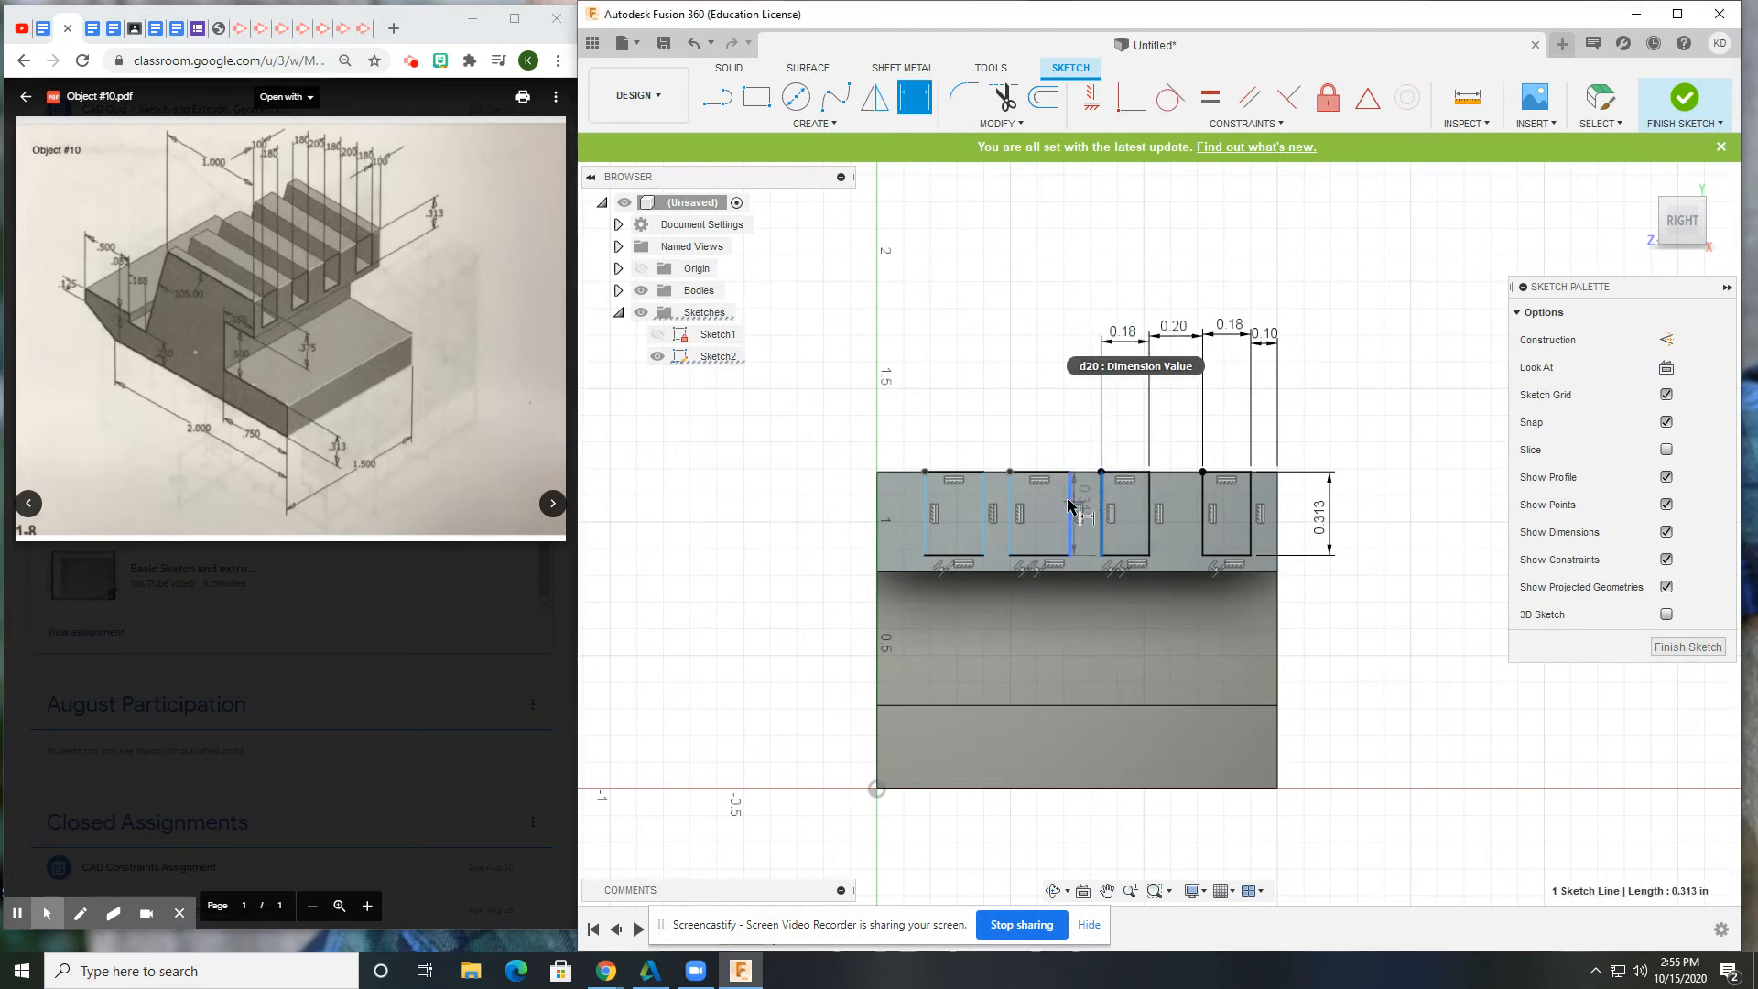
click(1073, 339)
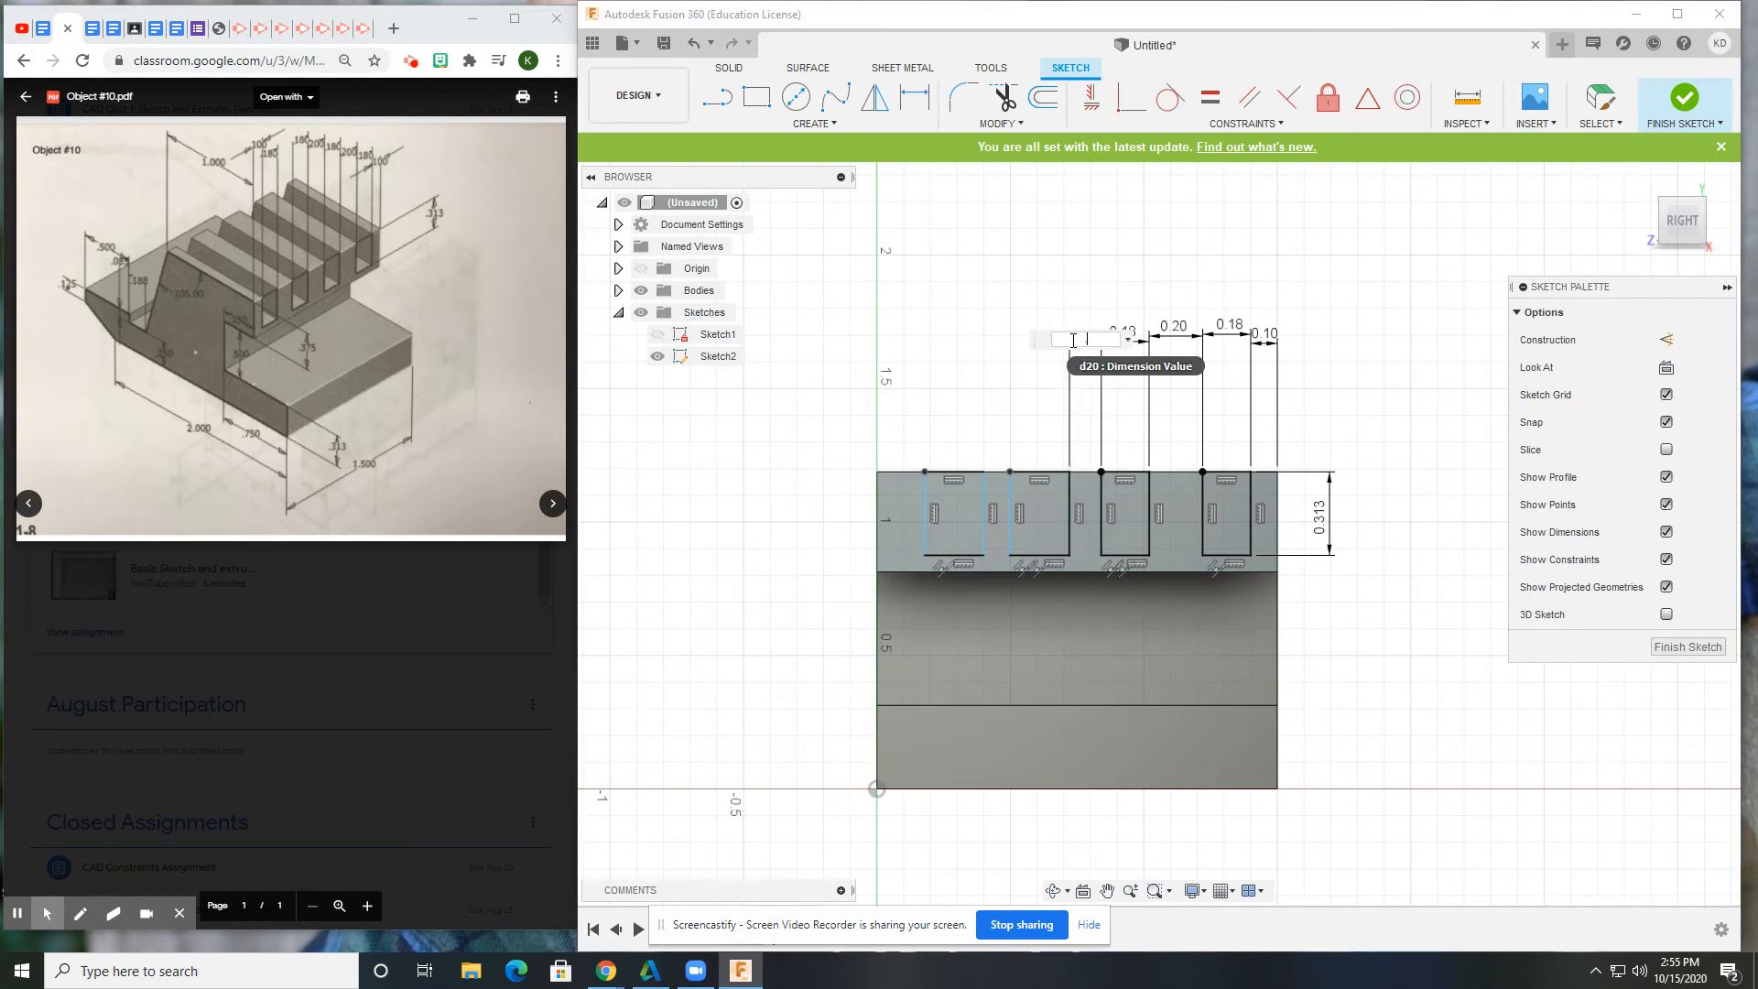
text(.2)
key(Return)
click(1048, 508)
click(989, 513)
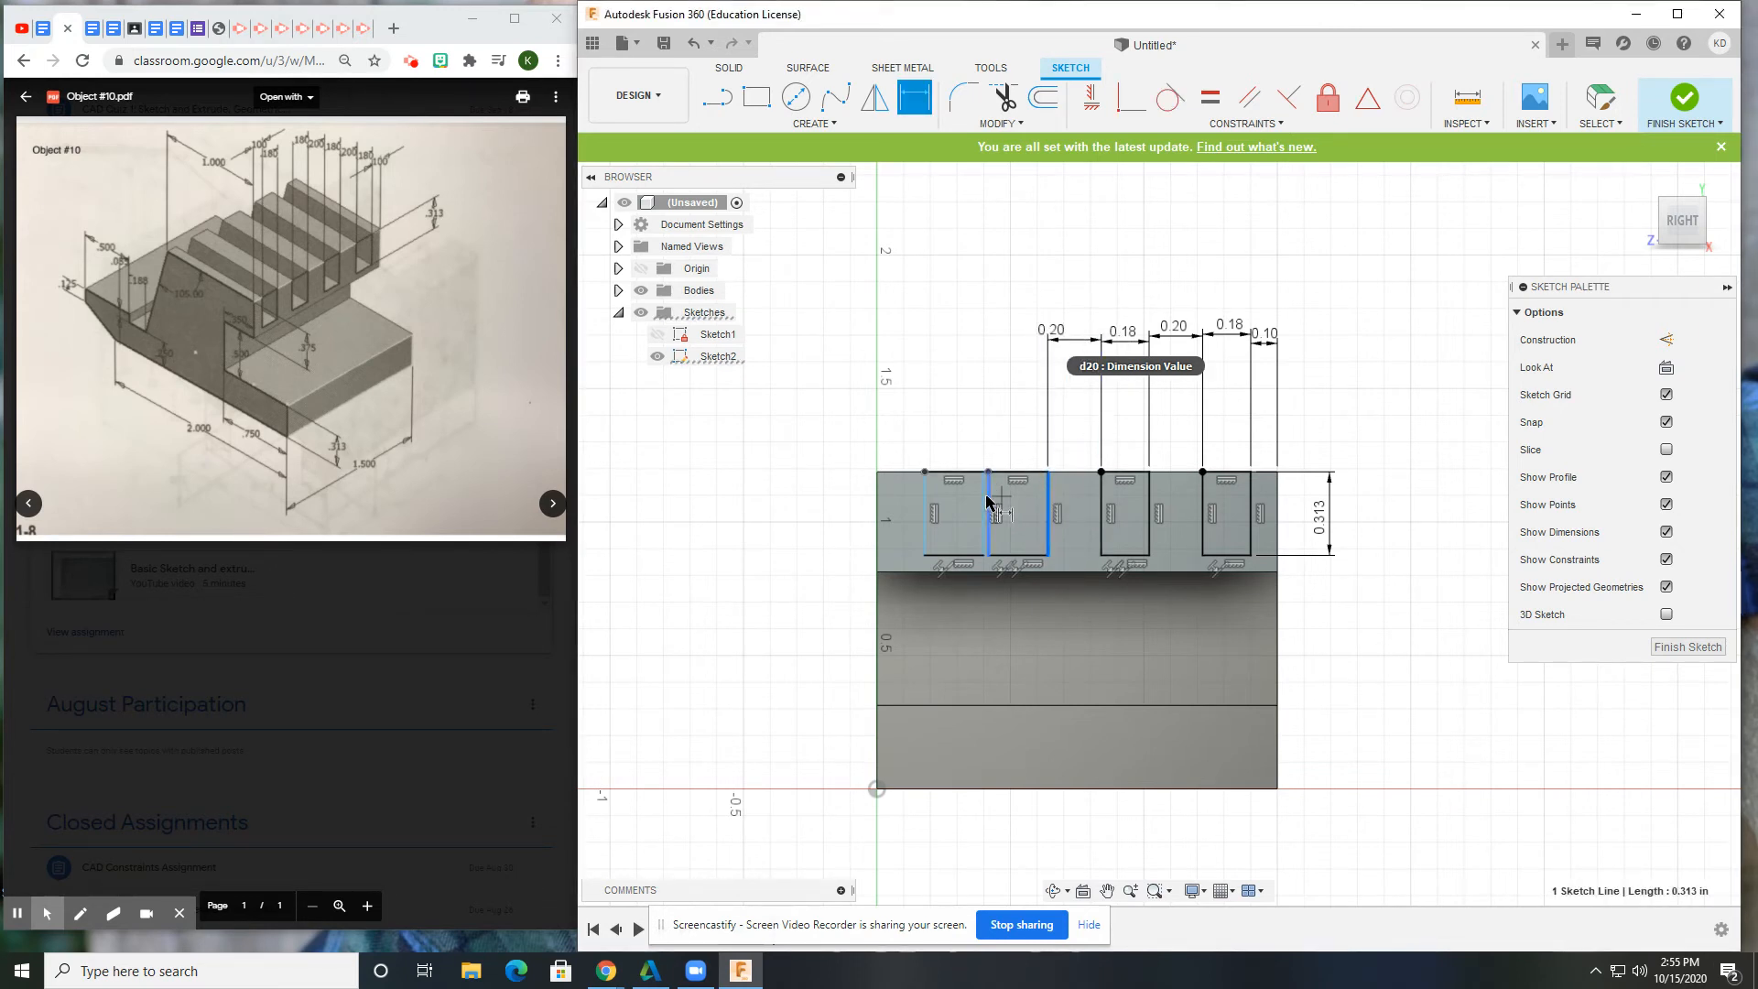
click(1018, 346)
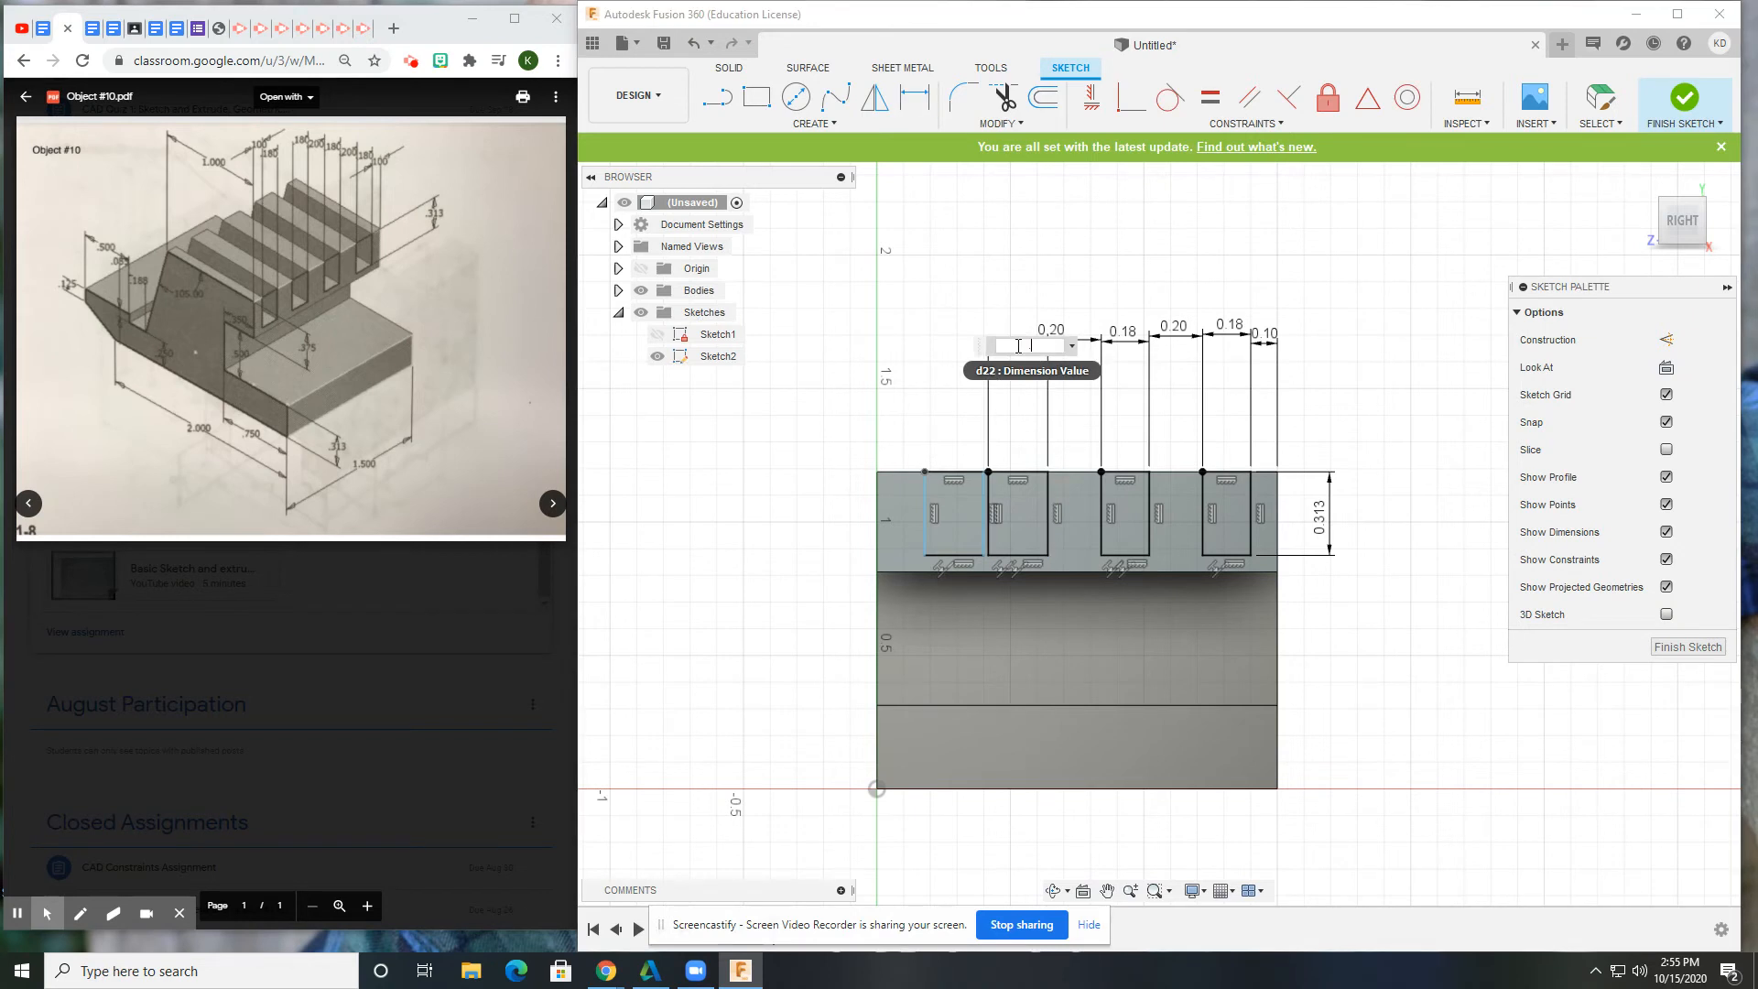
text(.18)
key(Return)
click(284, 179)
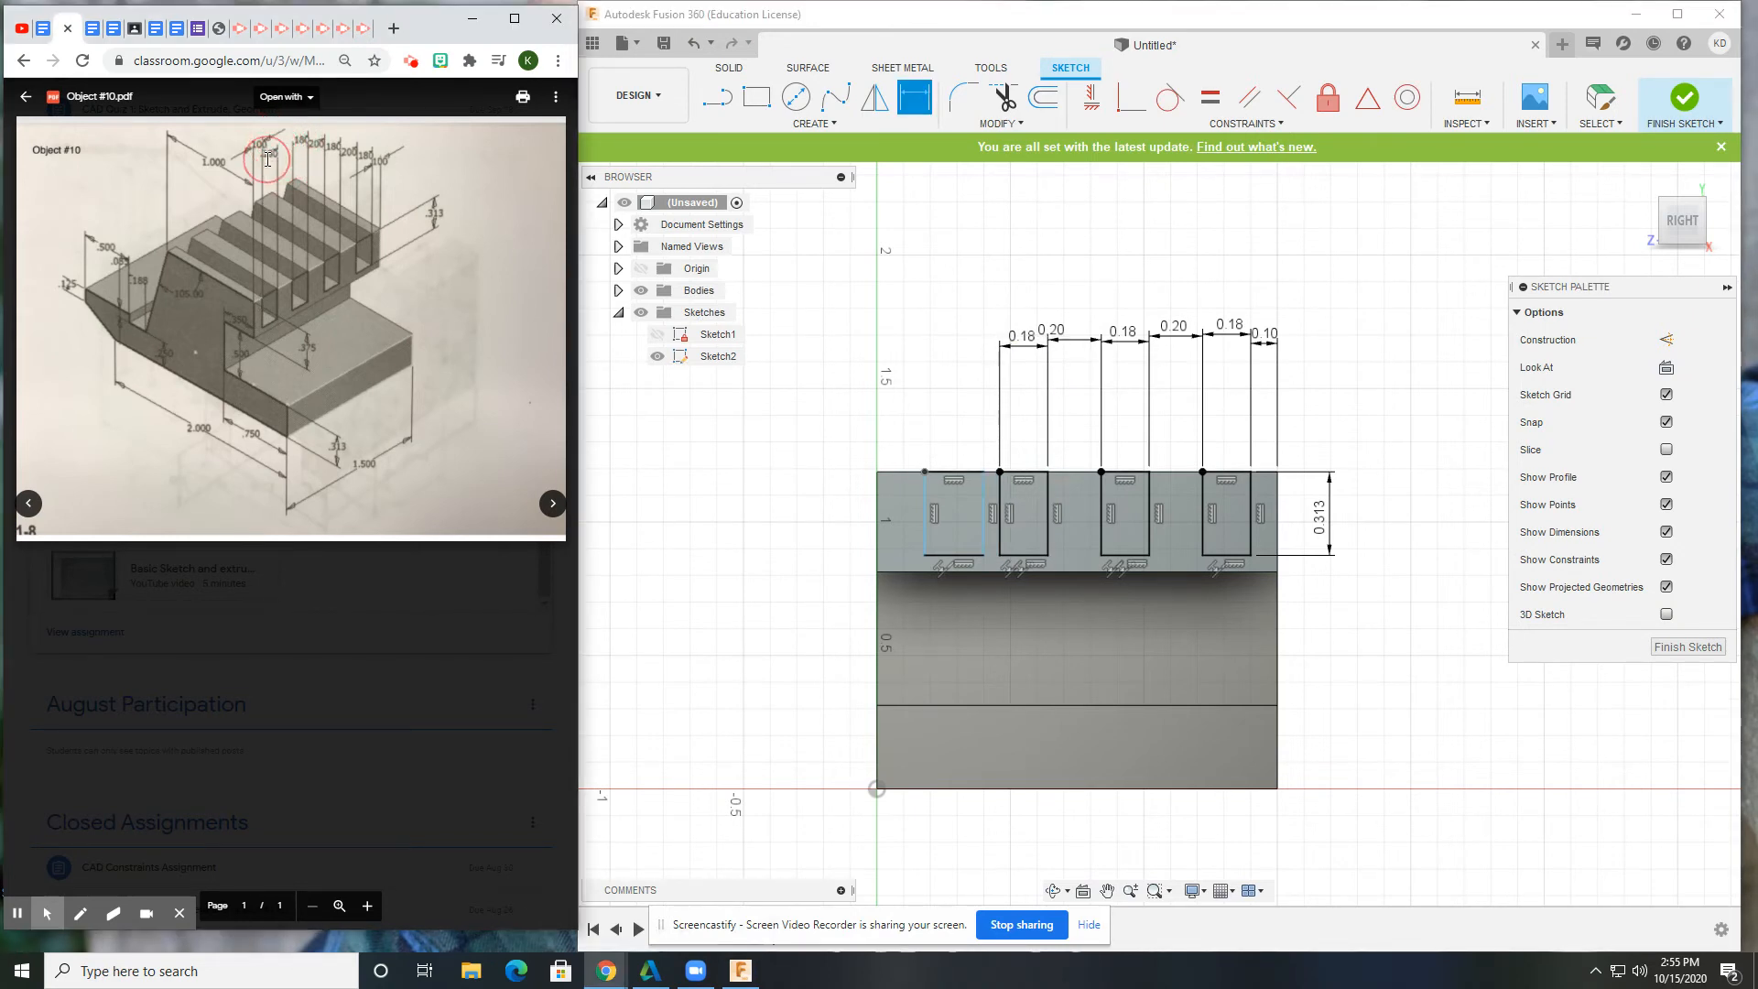
Add the 0.10 in left-end offset and the first slot's 0.18 in width, then finish the sketch.
click(877, 518)
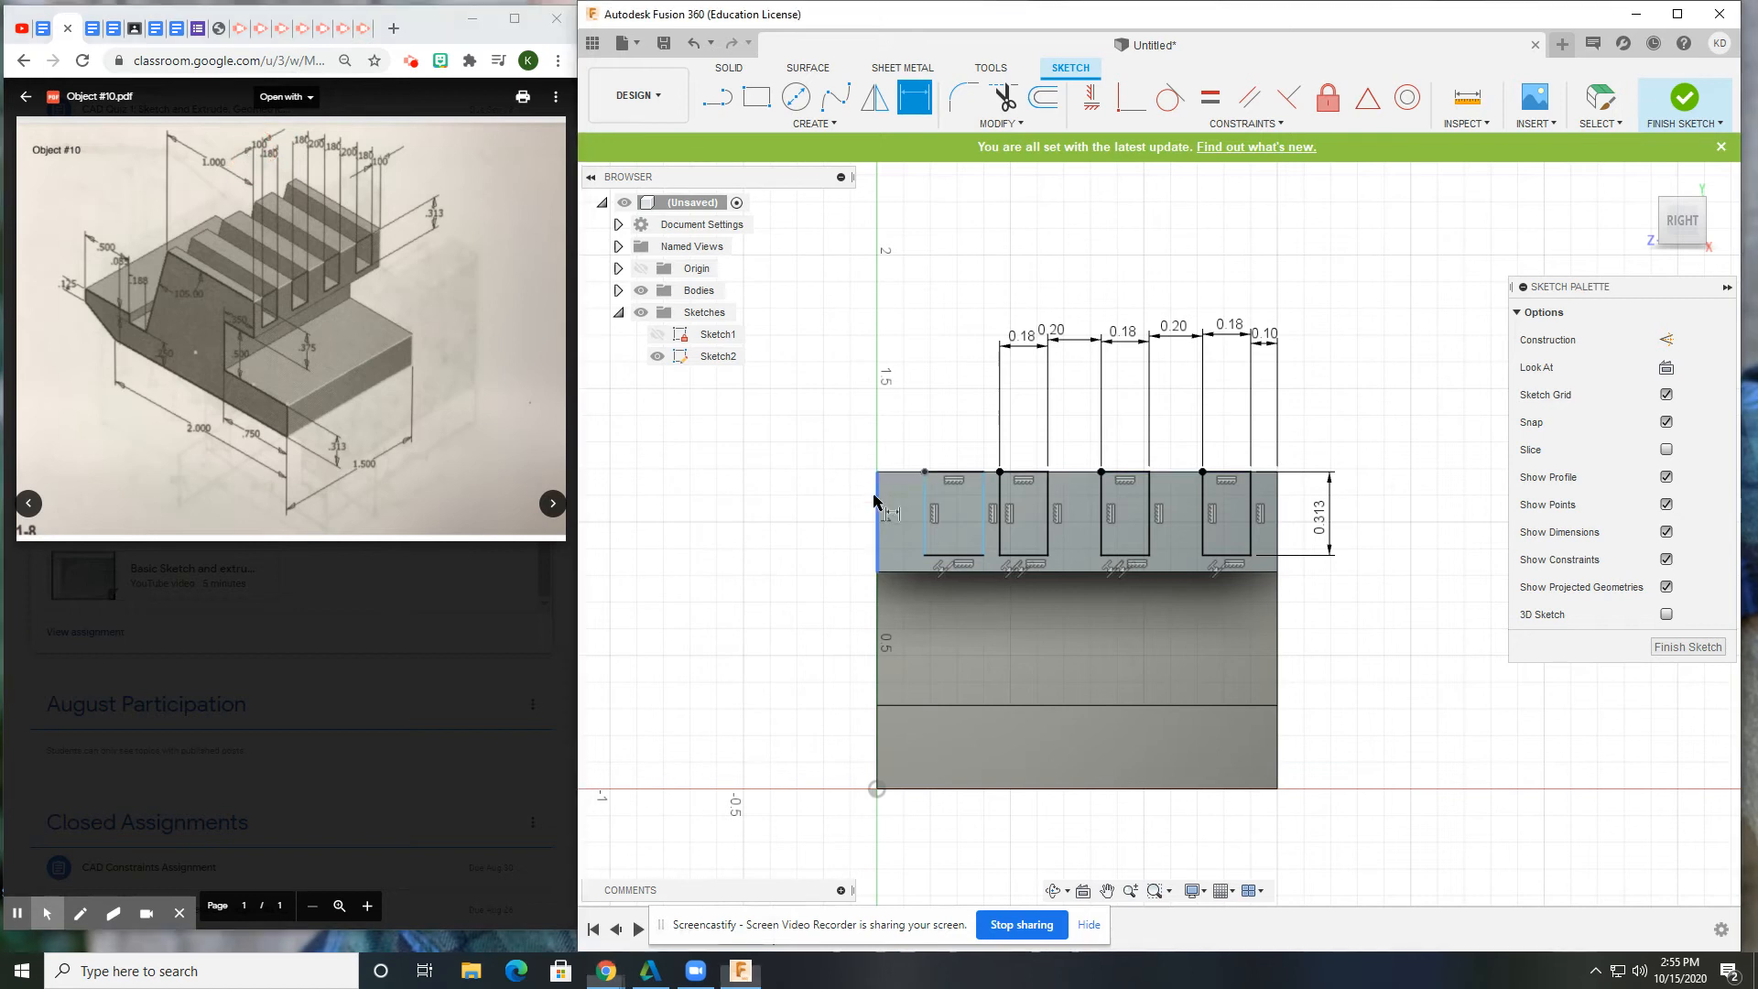
click(926, 510)
text(.1)
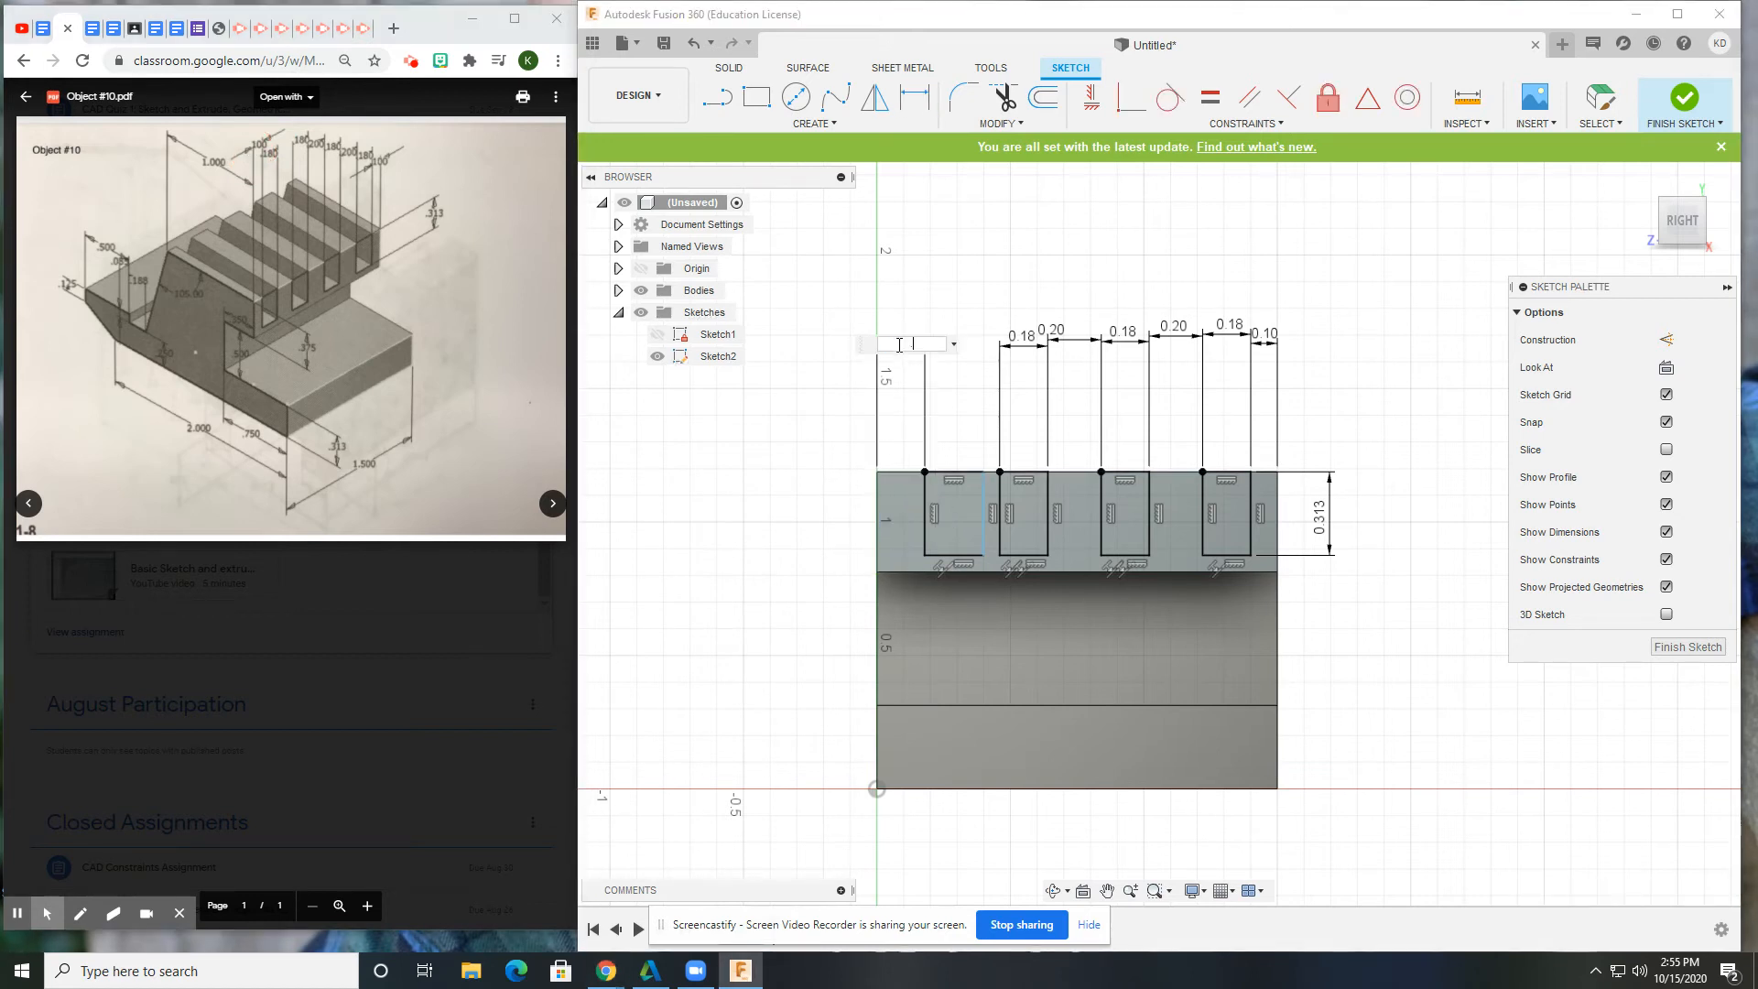
key(Return)
click(906, 502)
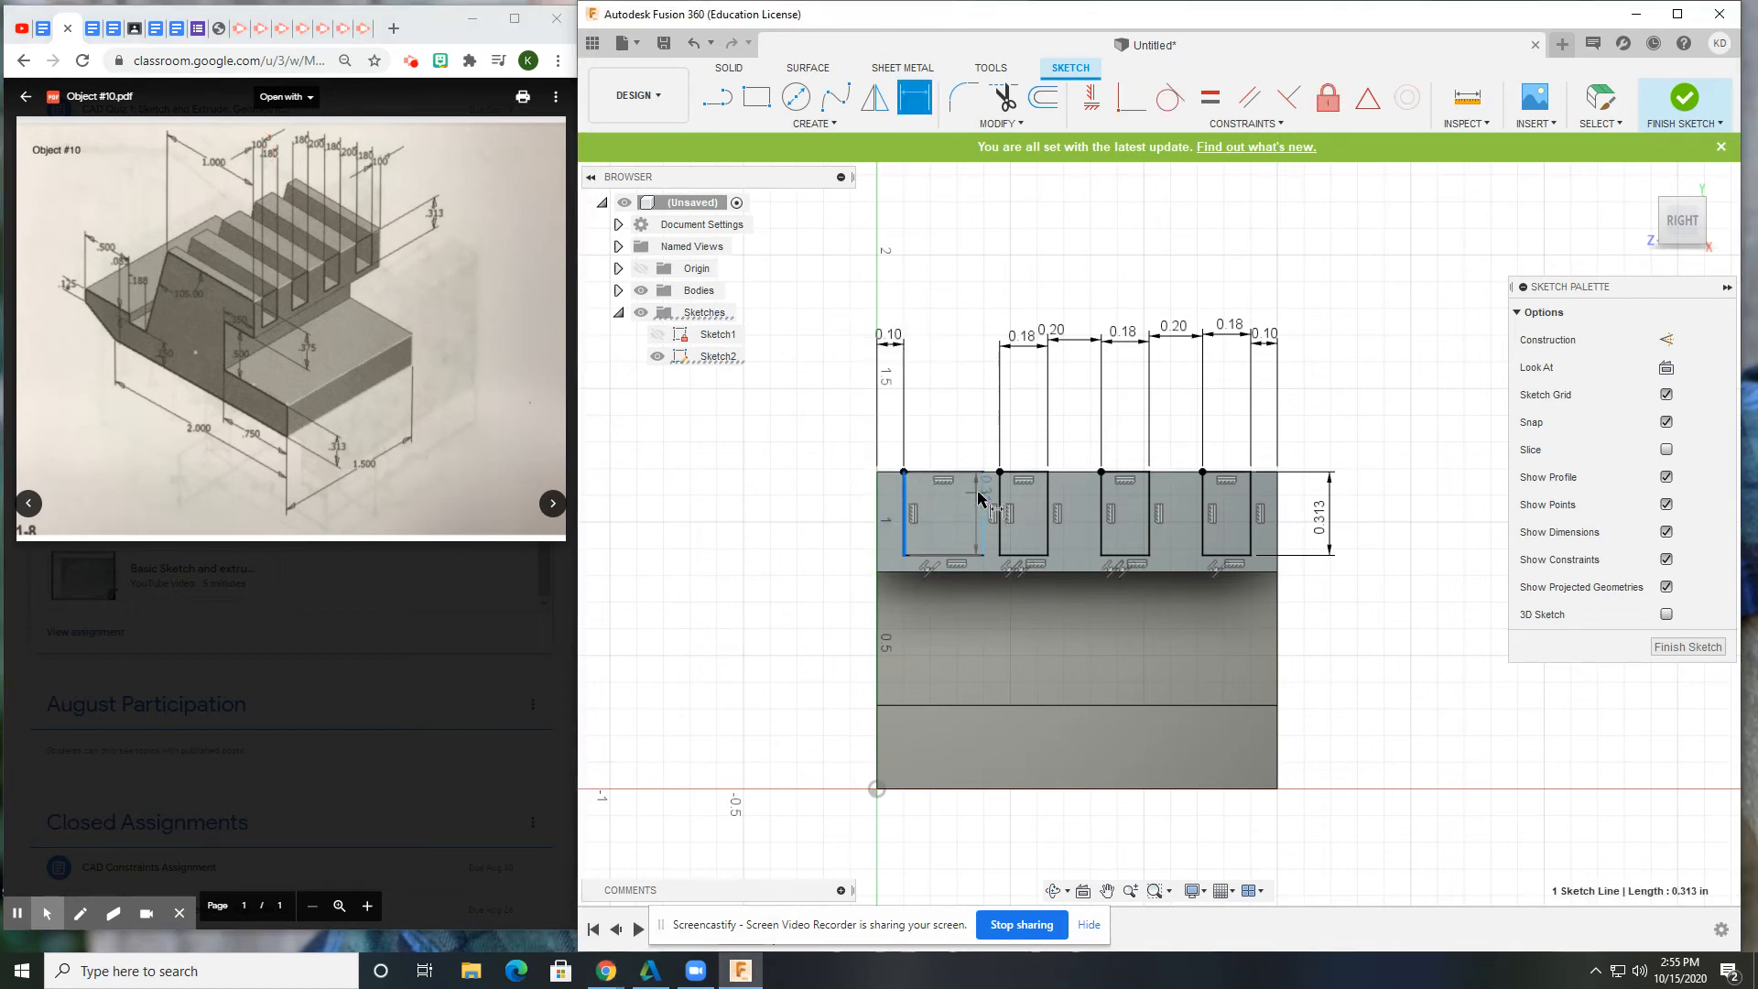
click(984, 512)
click(936, 344)
text(.18)
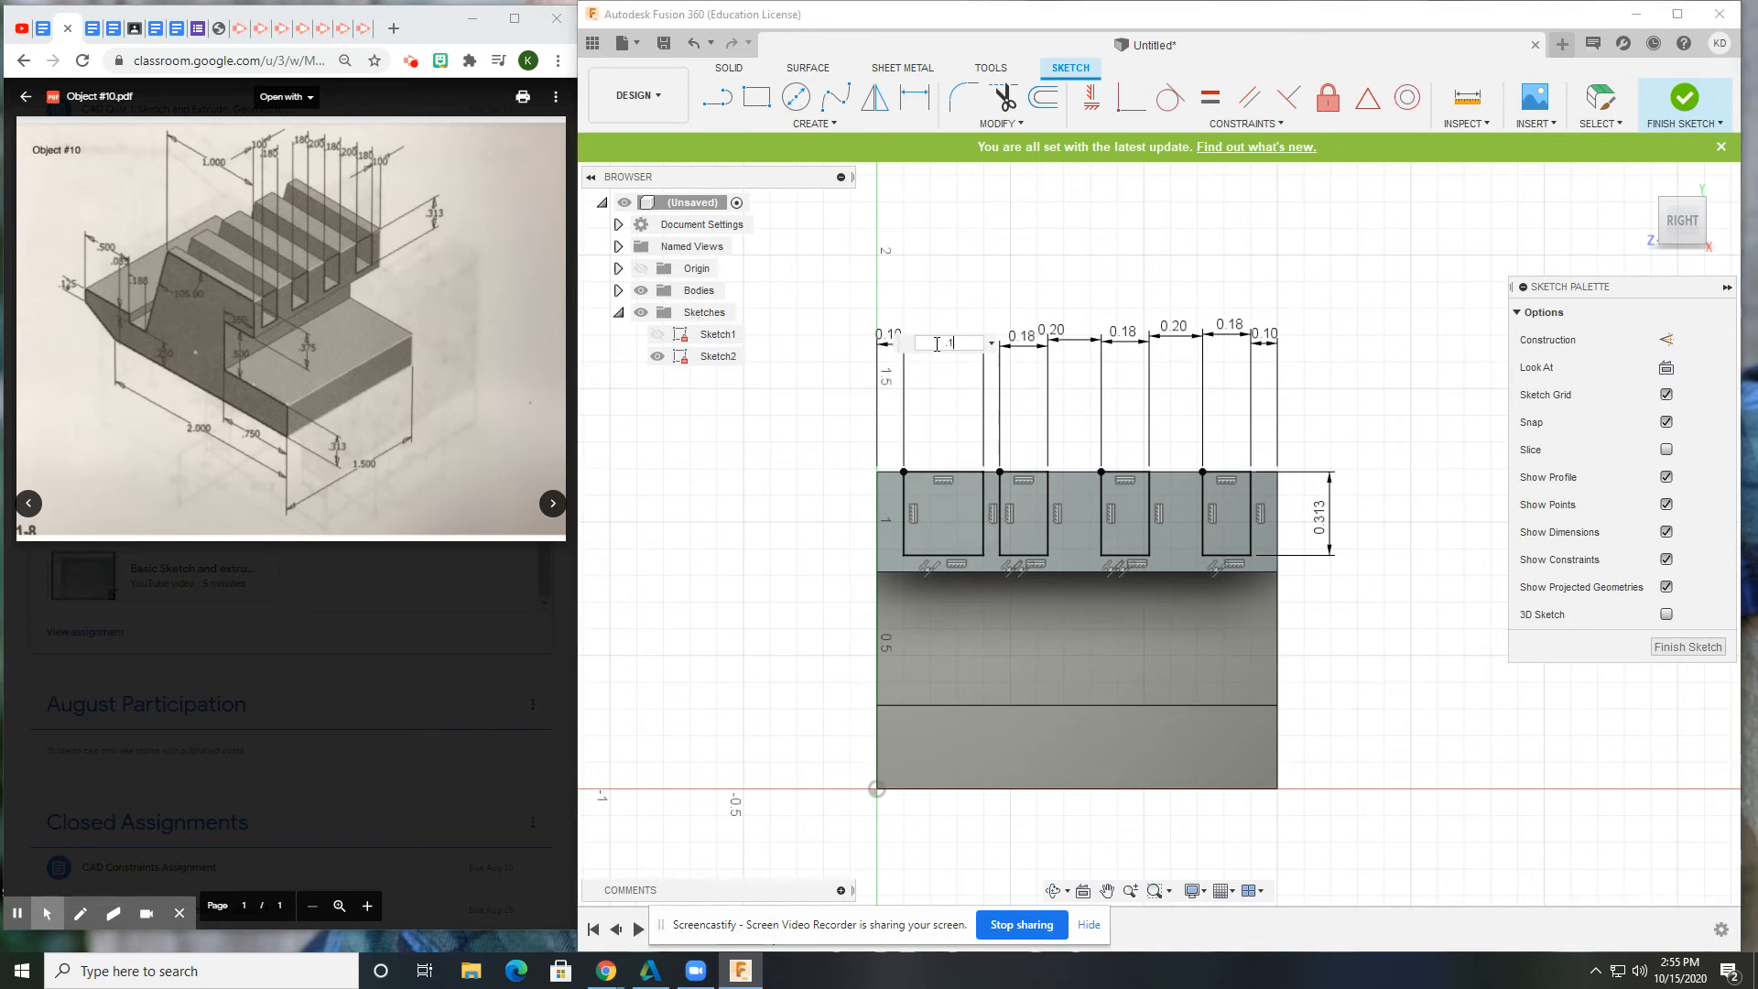
key(Return)
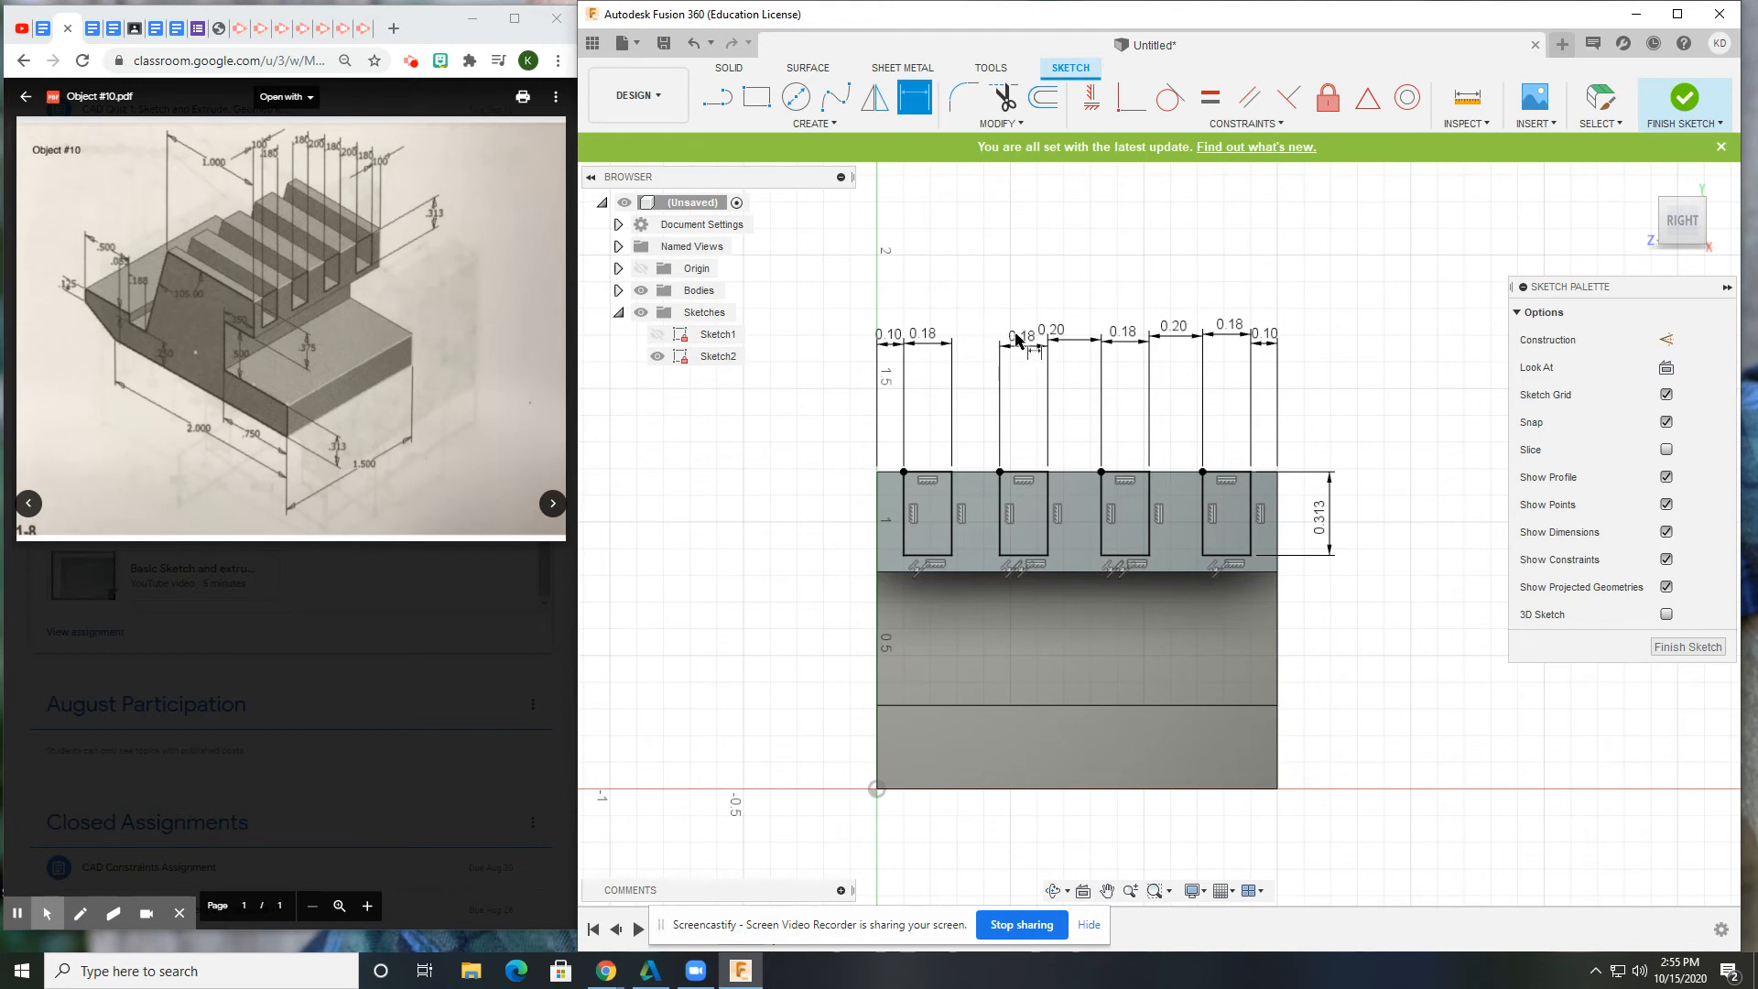
click(271, 149)
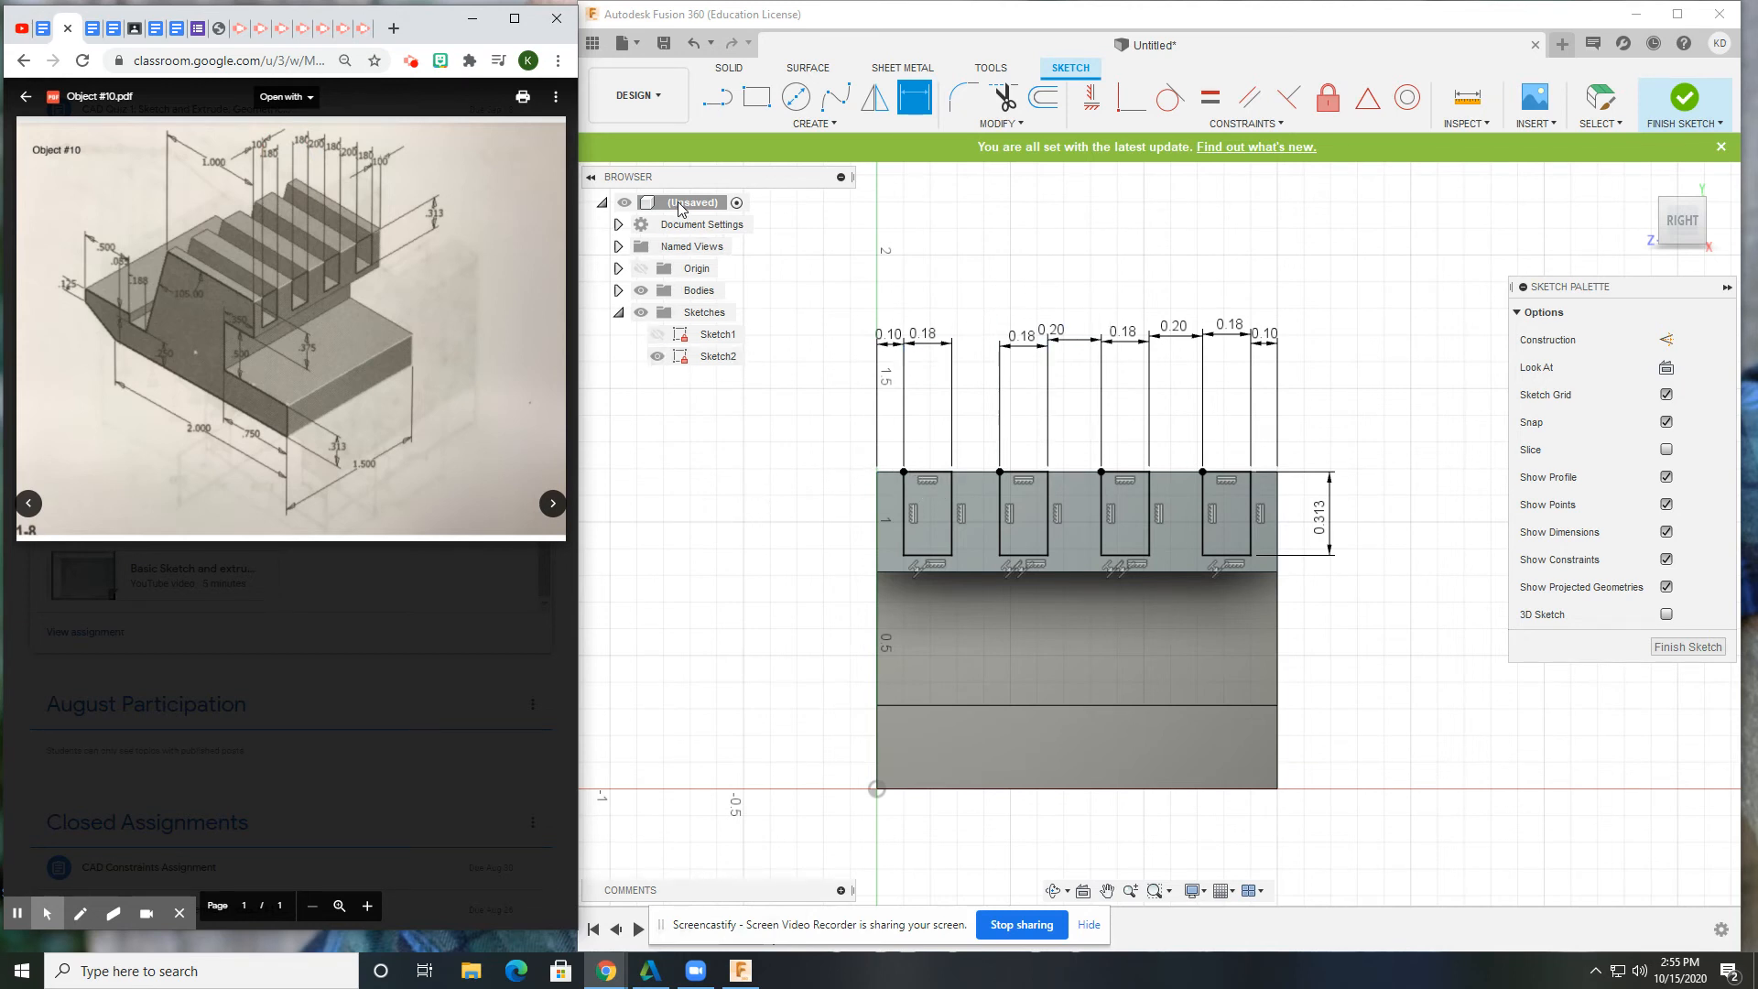
click(732, 72)
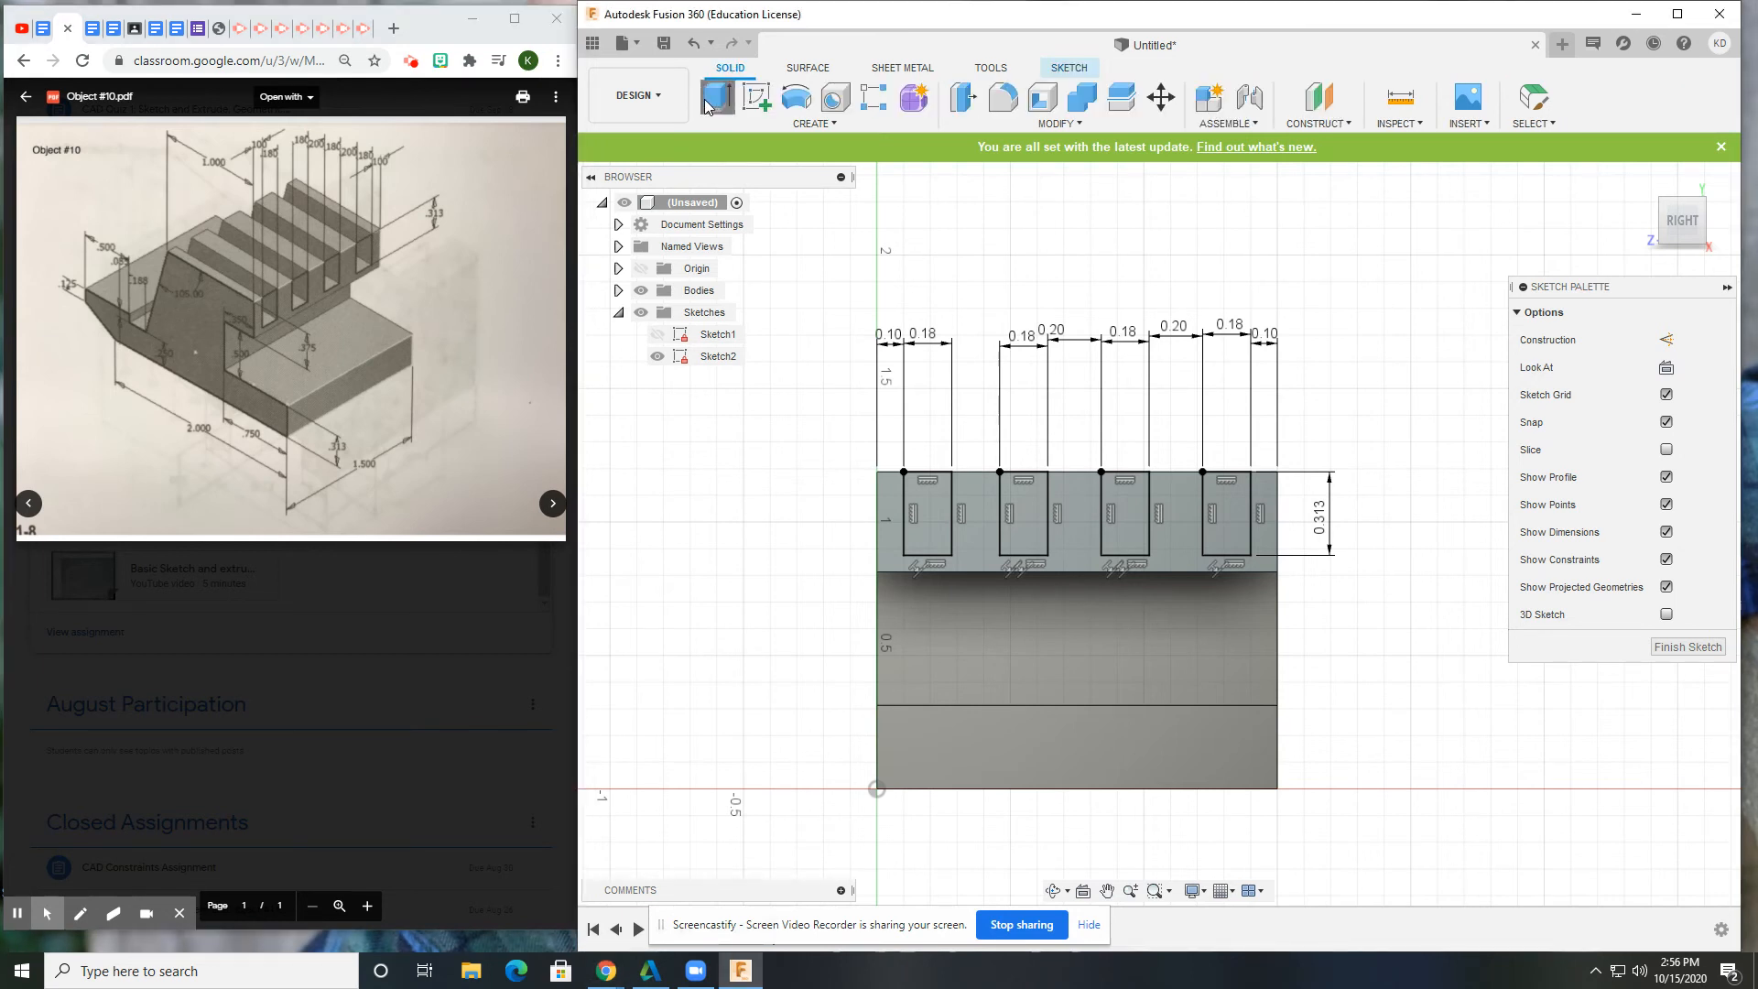
Extrude the four slot profiles with the Cut operation.
click(716, 96)
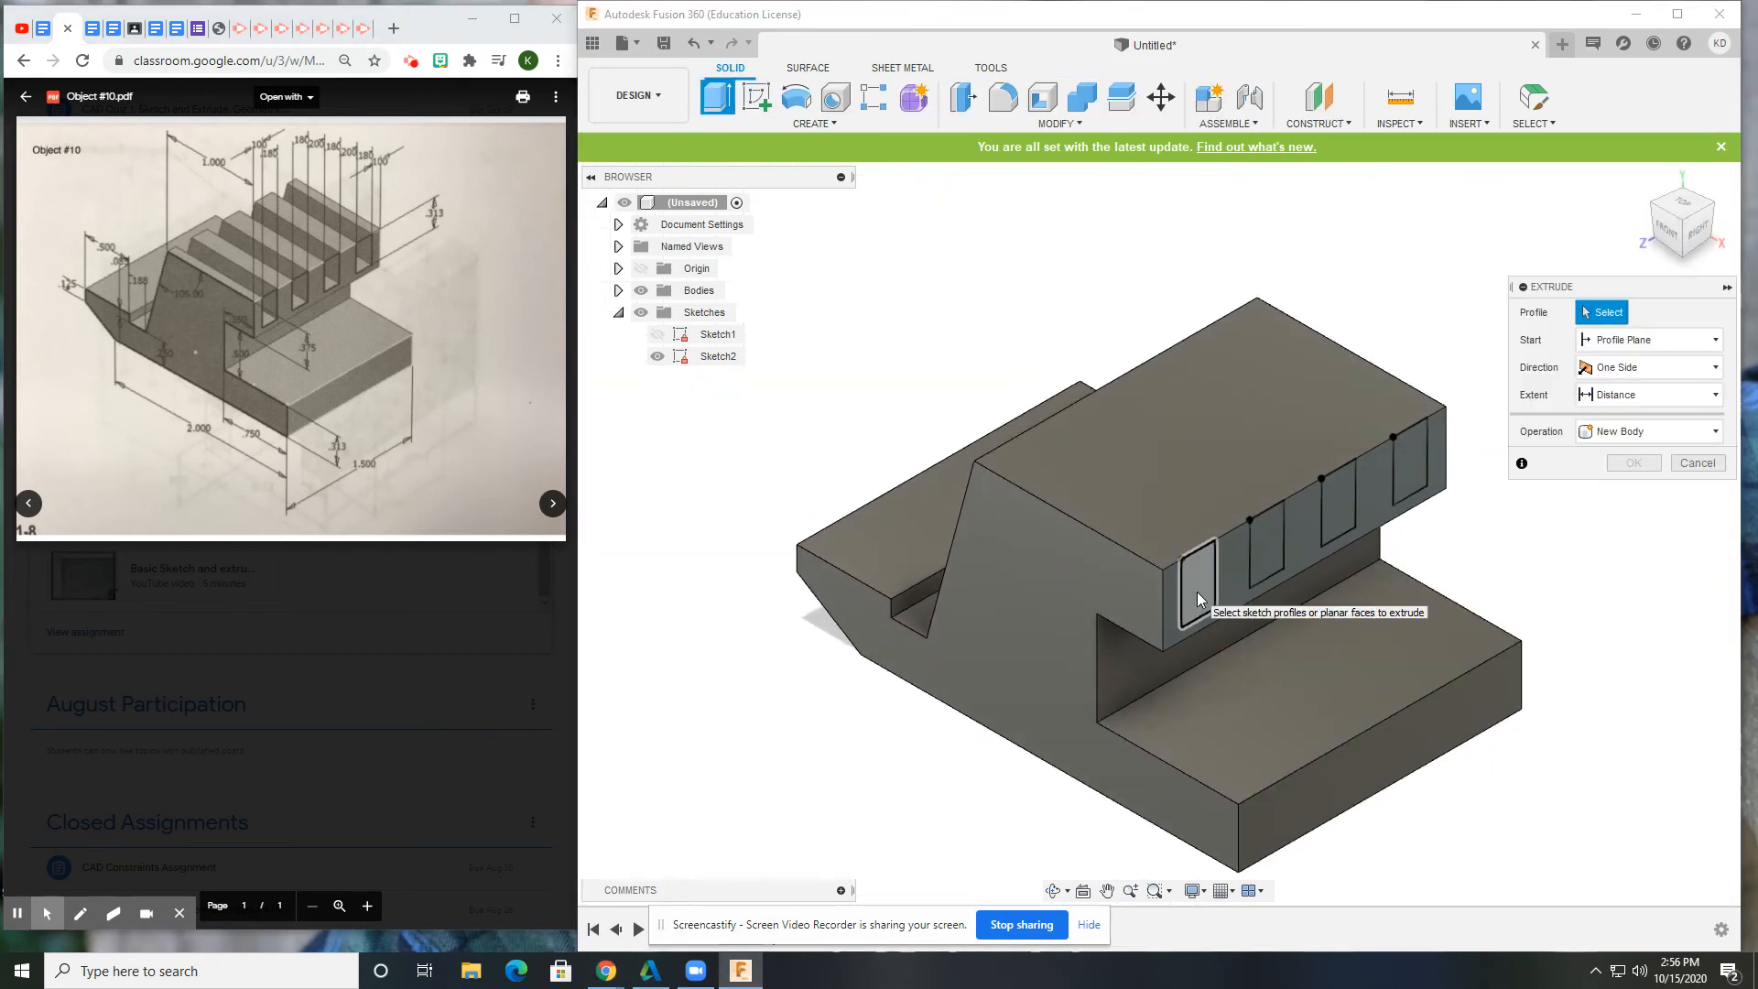
click(1194, 580)
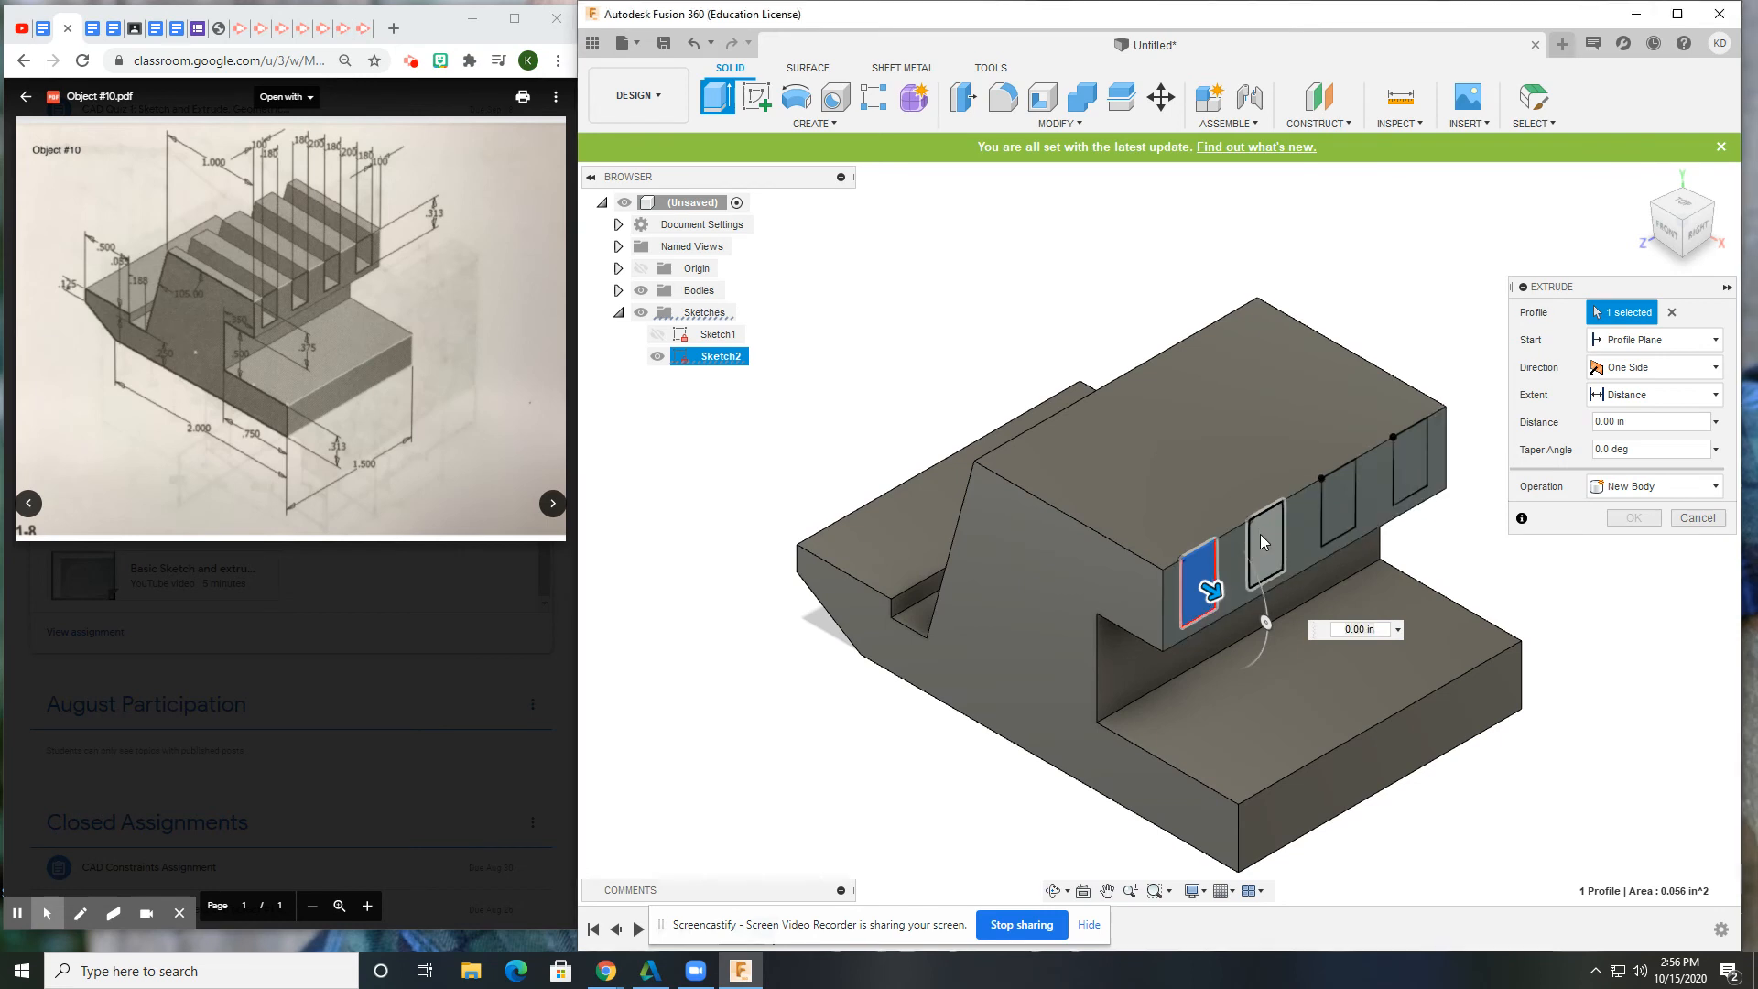
click(1262, 538)
click(1335, 502)
click(1410, 459)
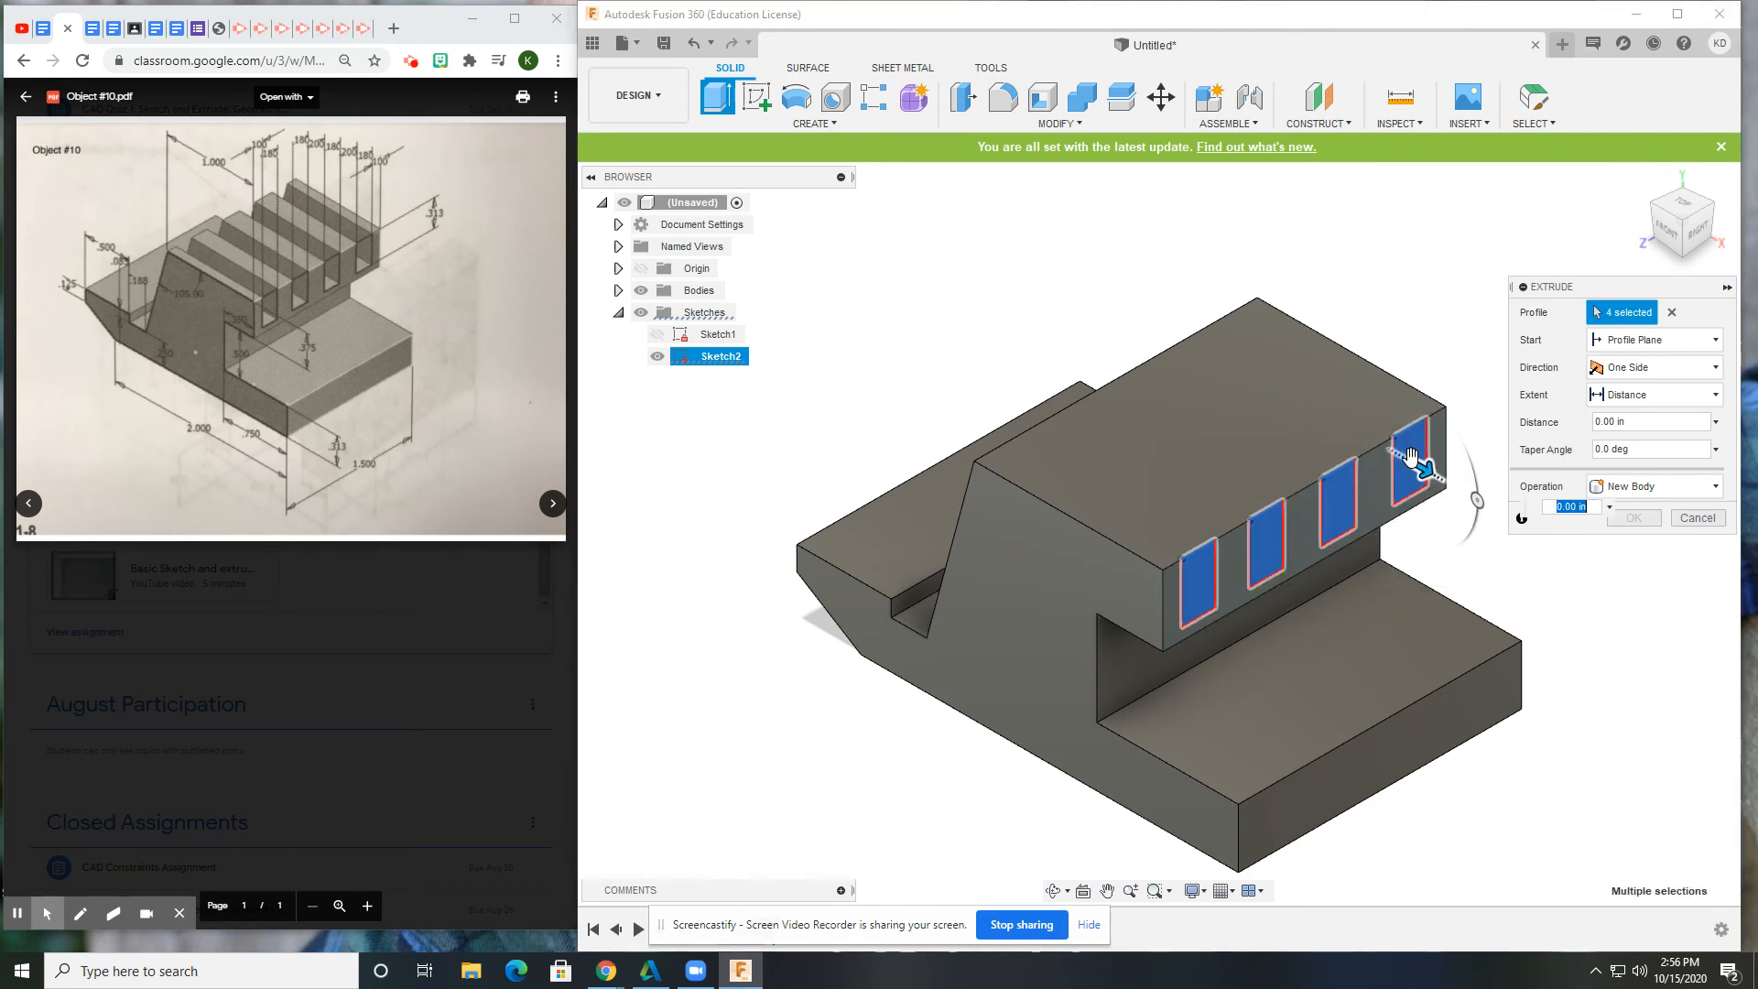
click(1622, 490)
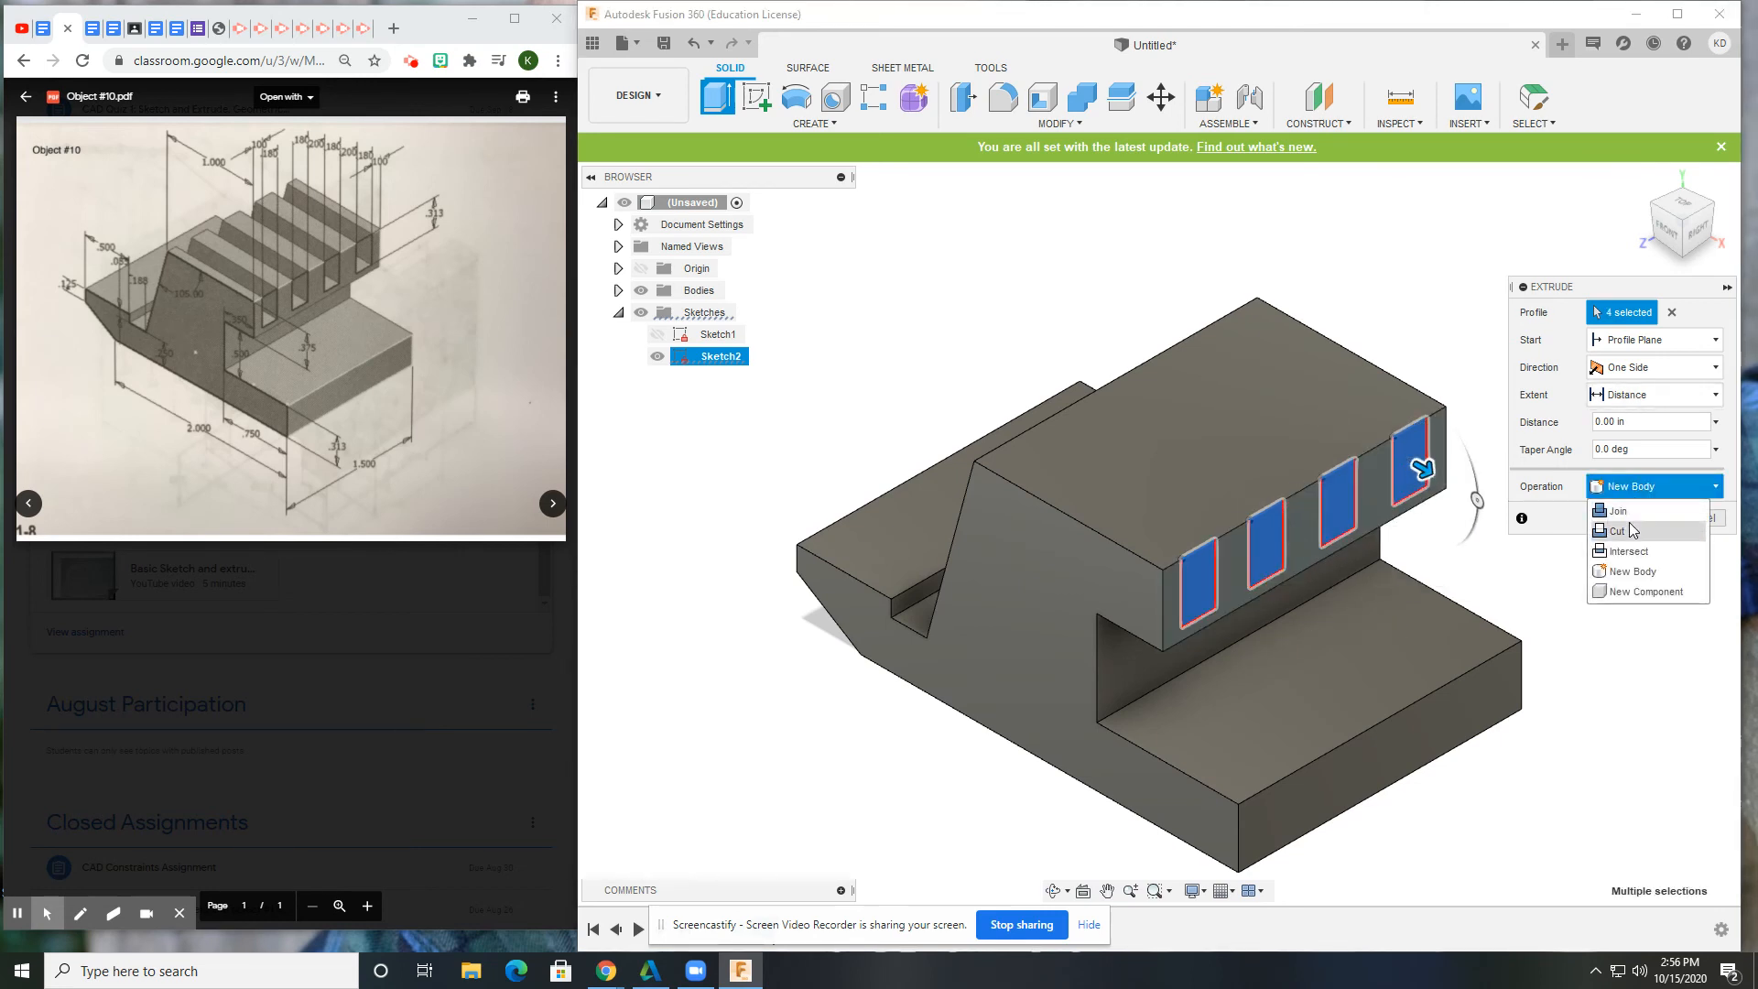
click(1621, 527)
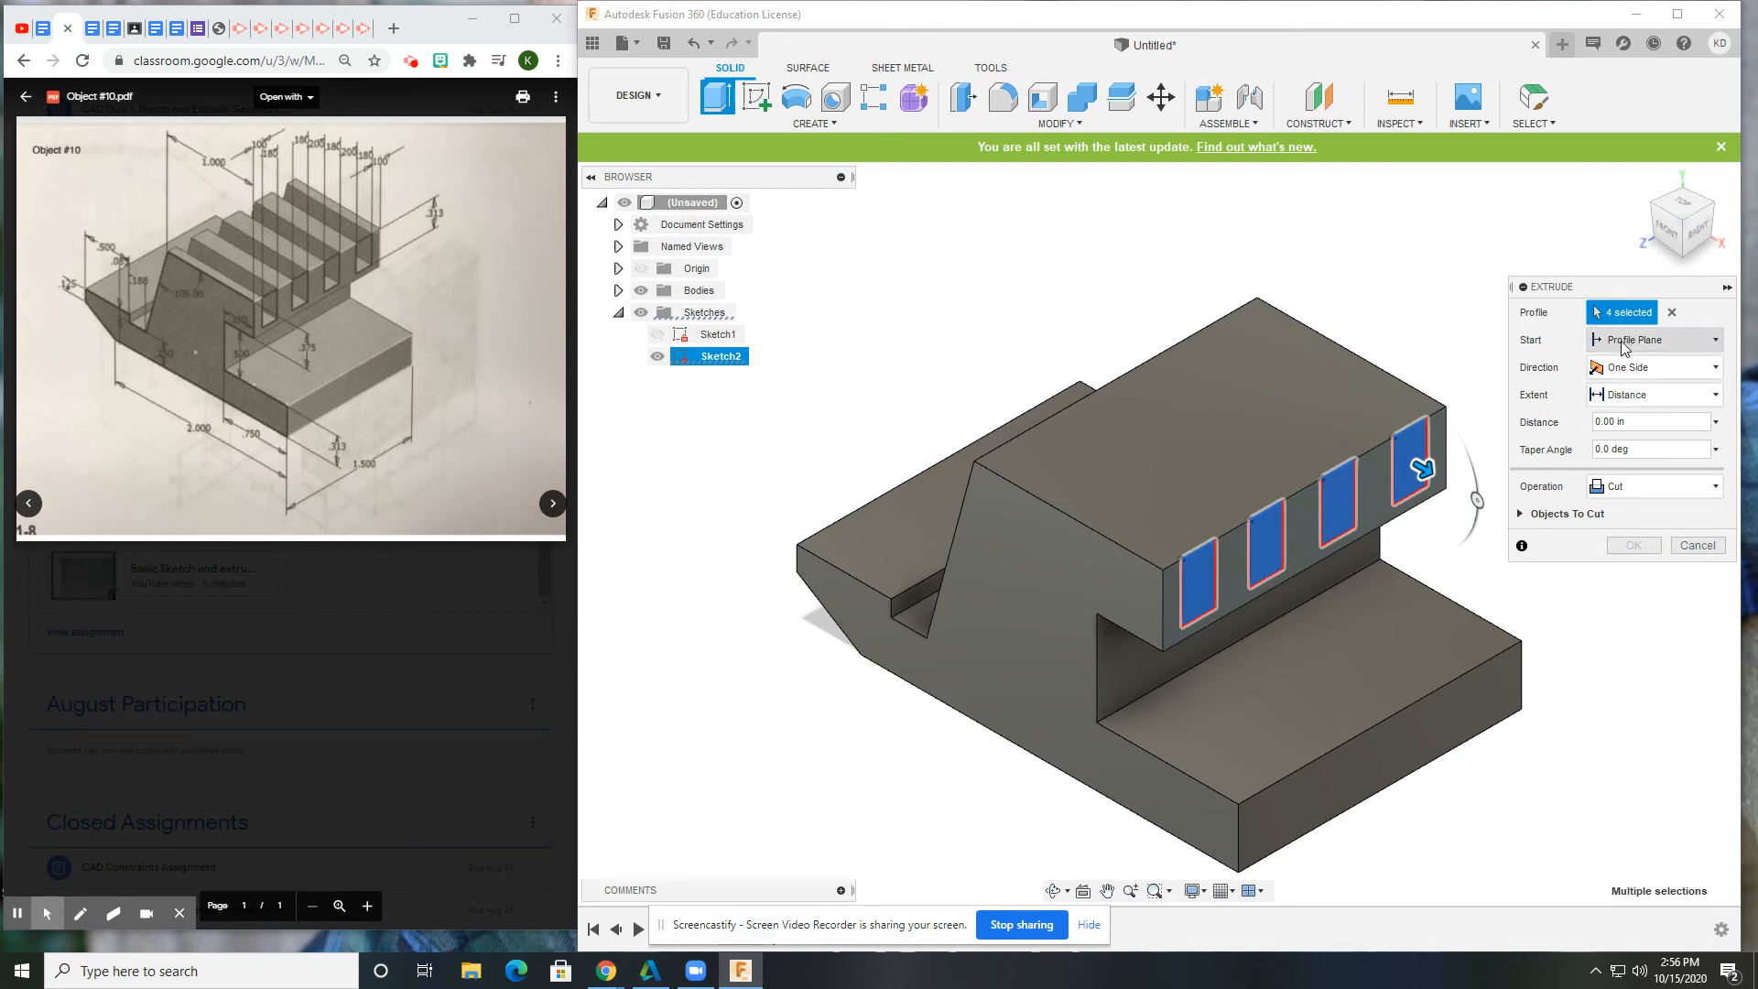
Set the extent To Object at the block's front face and apply the cut.
click(1661, 395)
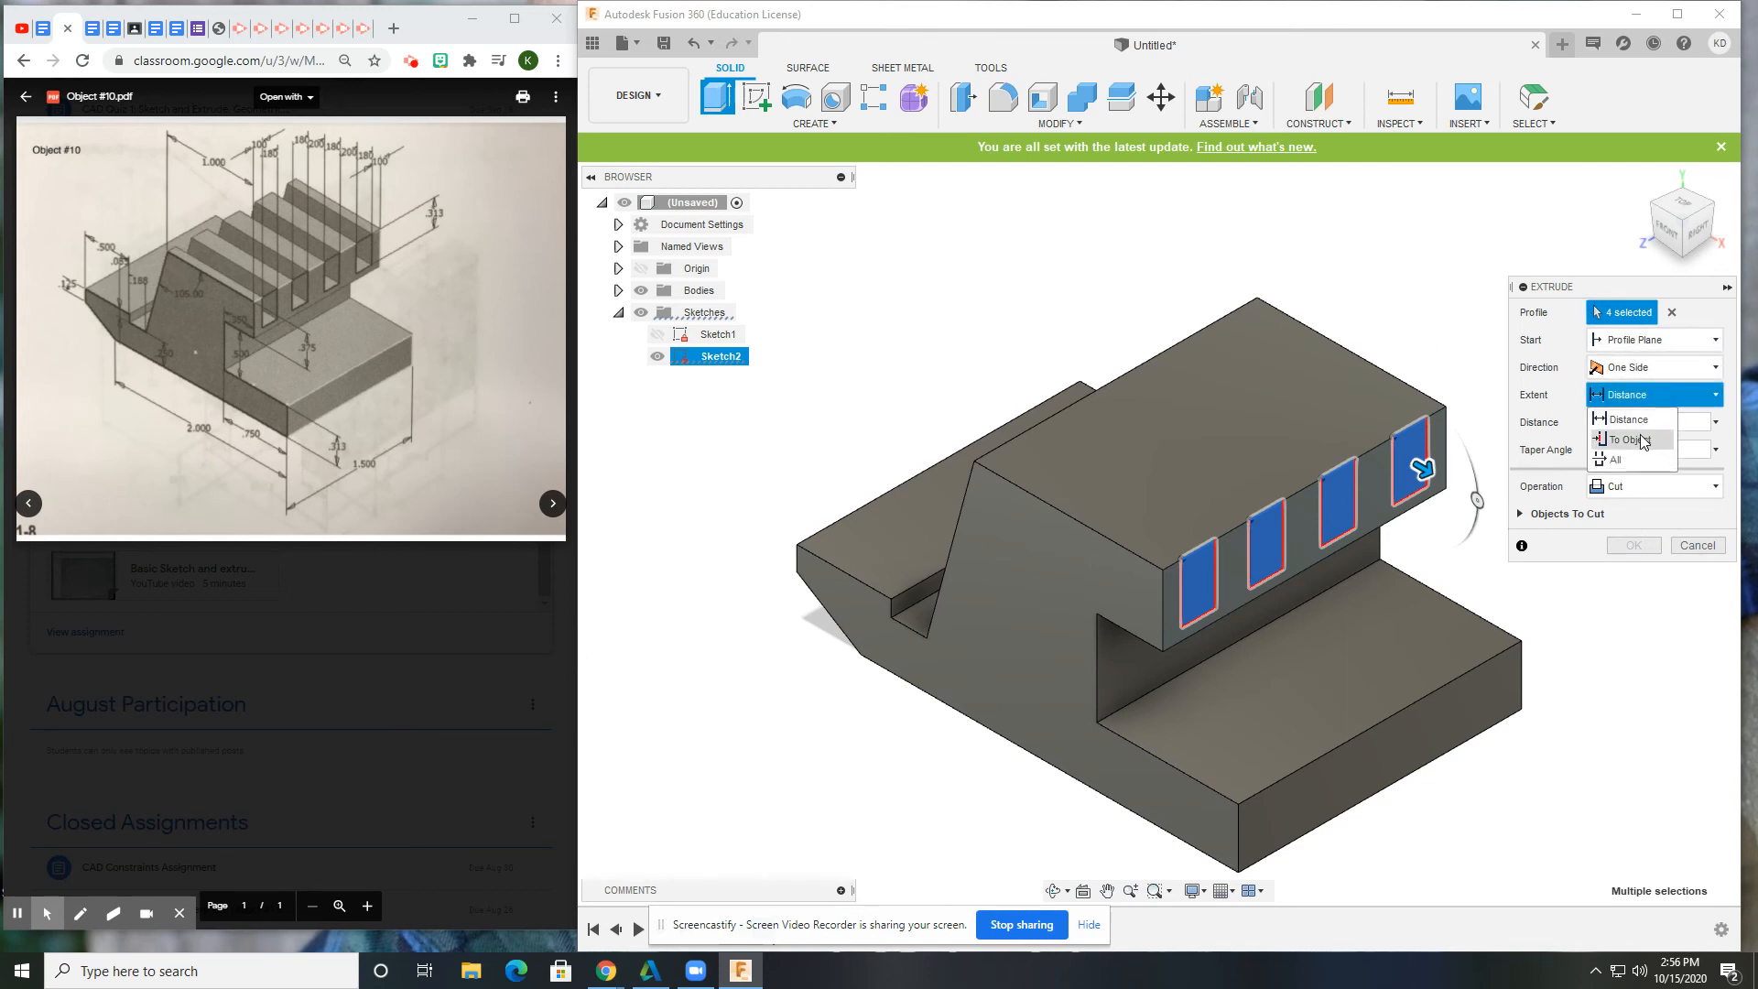
click(1640, 436)
shift+middle_drag(1076, 524, 1176, 519)
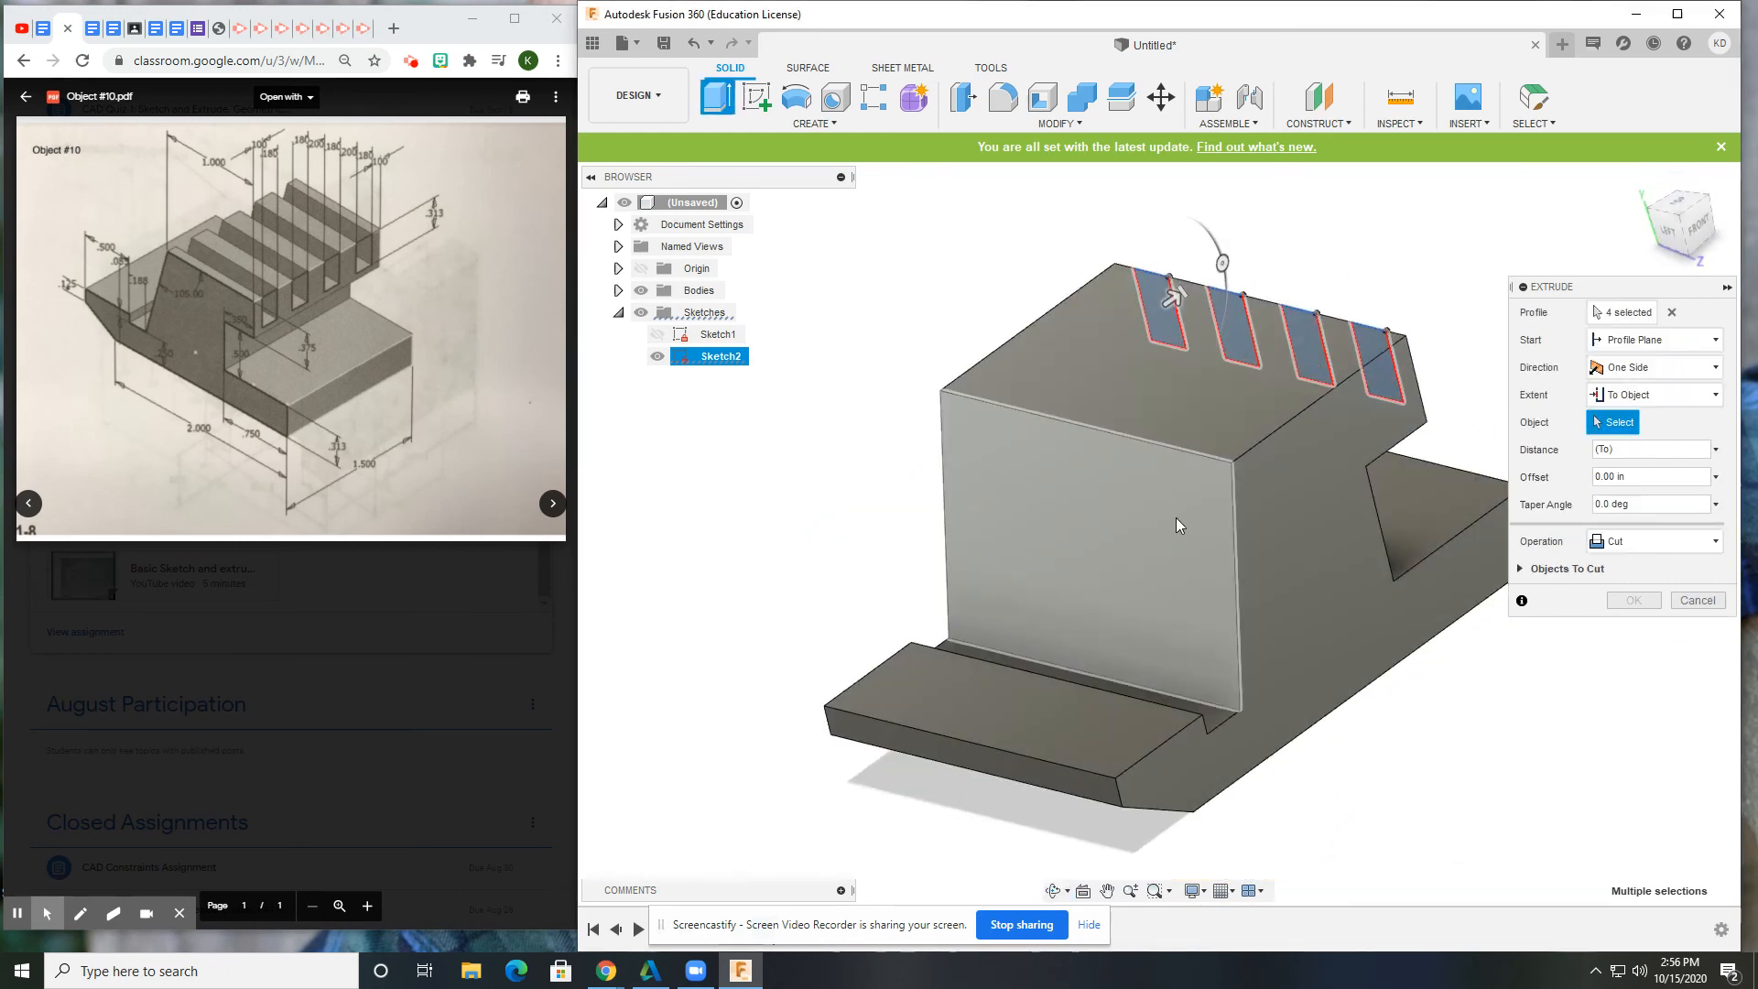
click(1150, 540)
shift+middle_drag(1244, 579, 1210, 549)
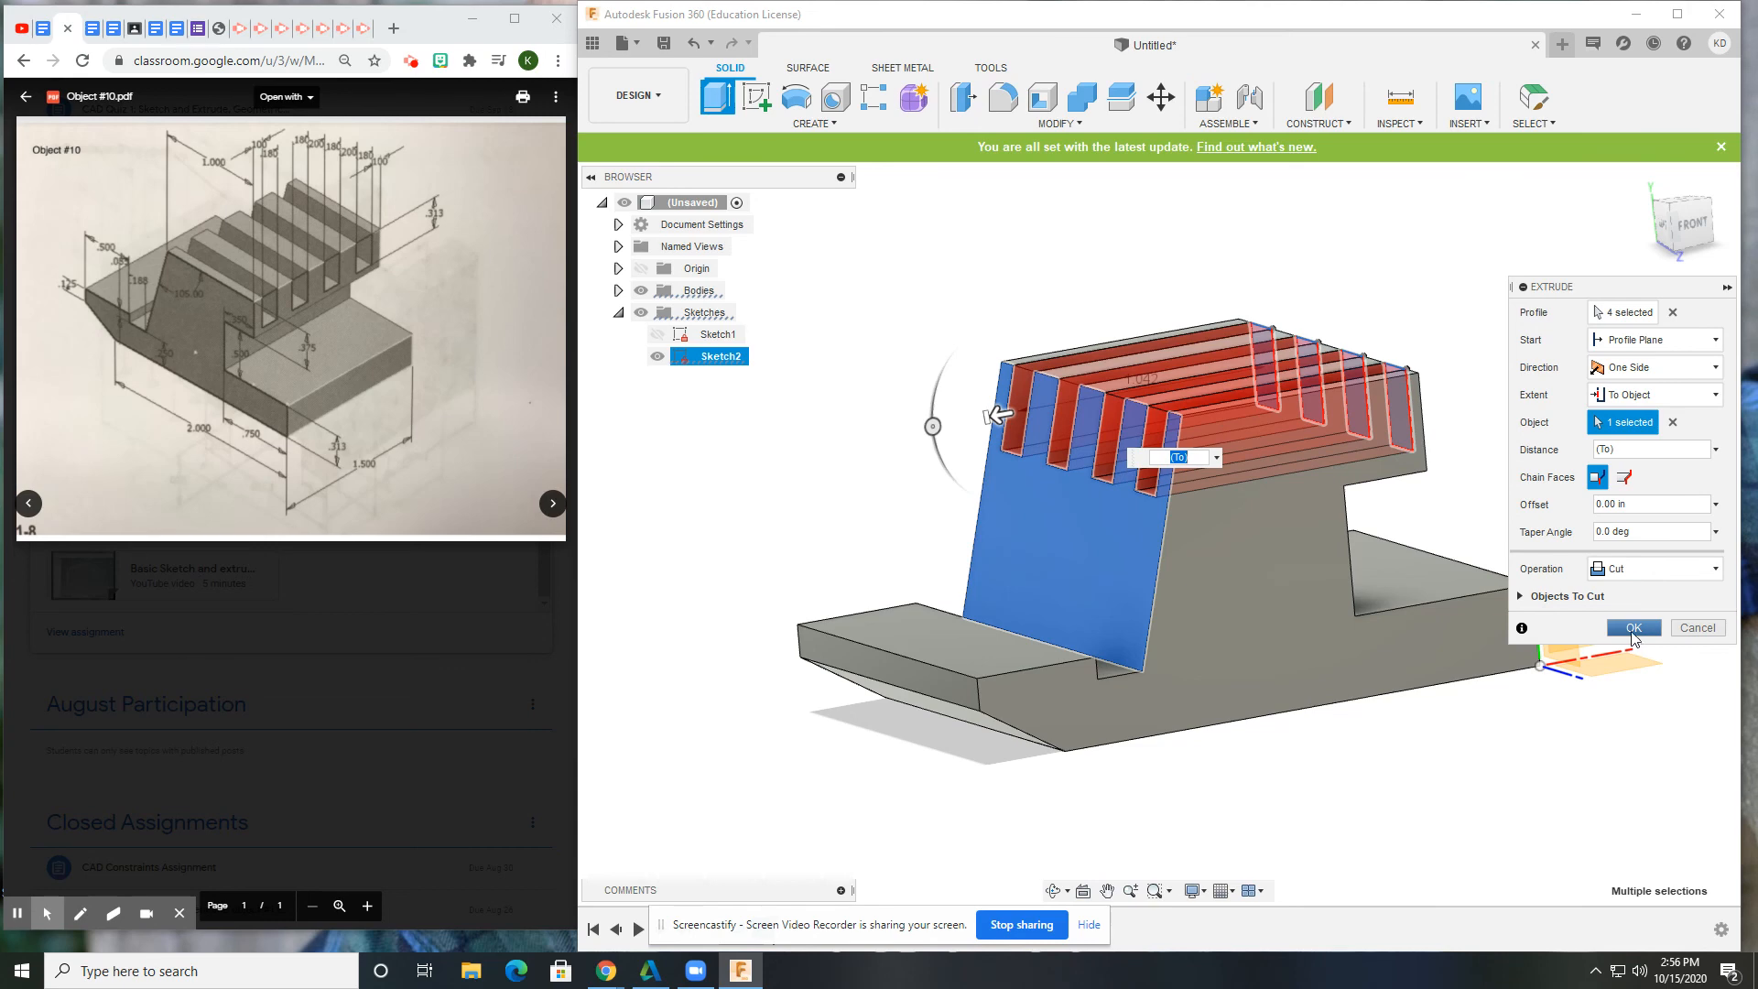
click(1635, 629)
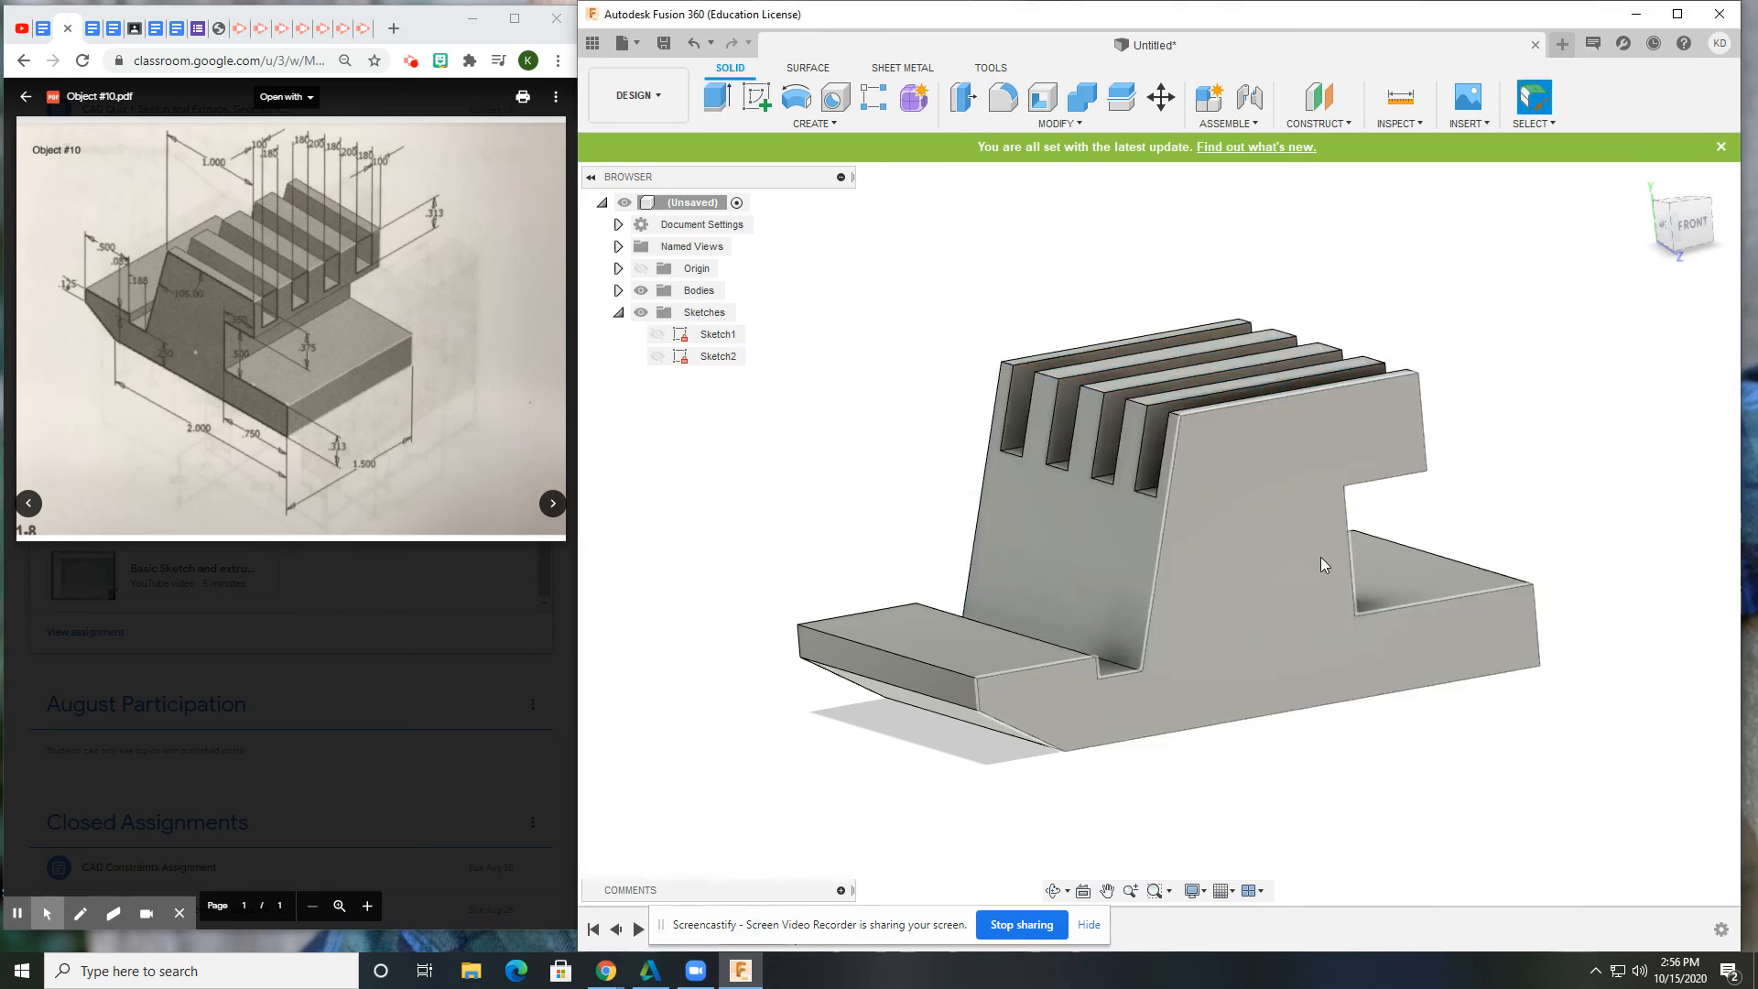
Return the slotted part to the Home view and collapse the Sketches folder in the browser.
shift+middle_drag(1666, 458, 1700, 327)
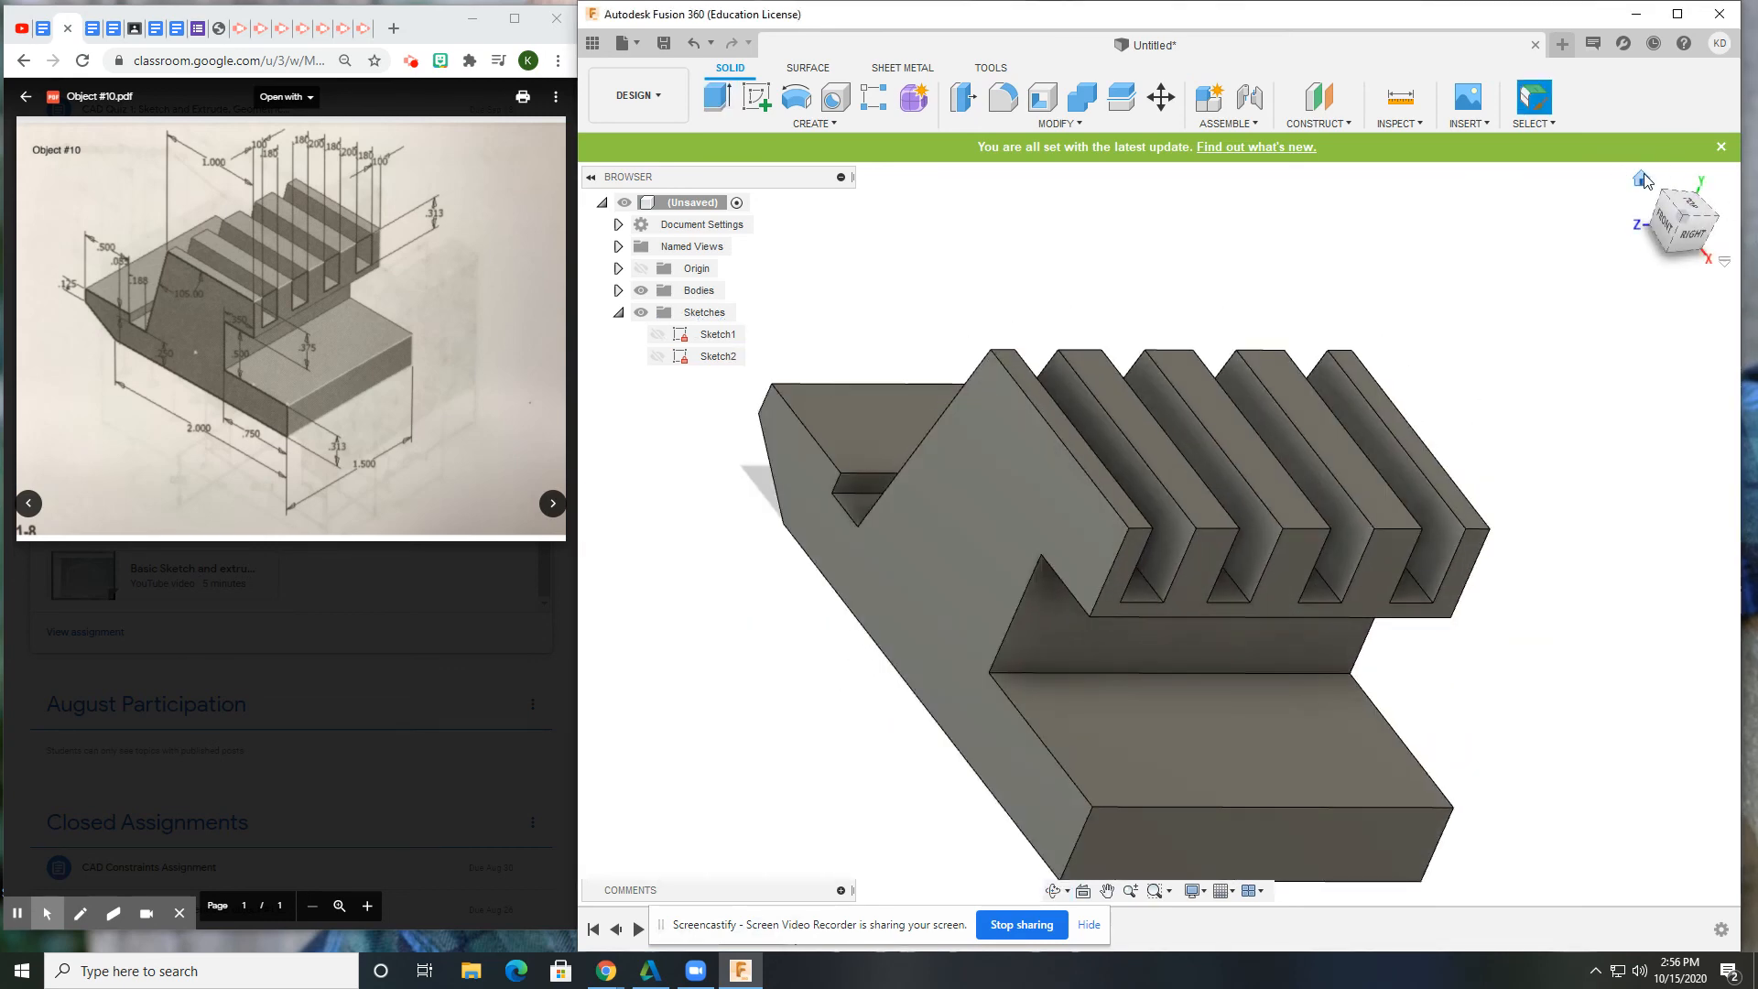
click(1641, 179)
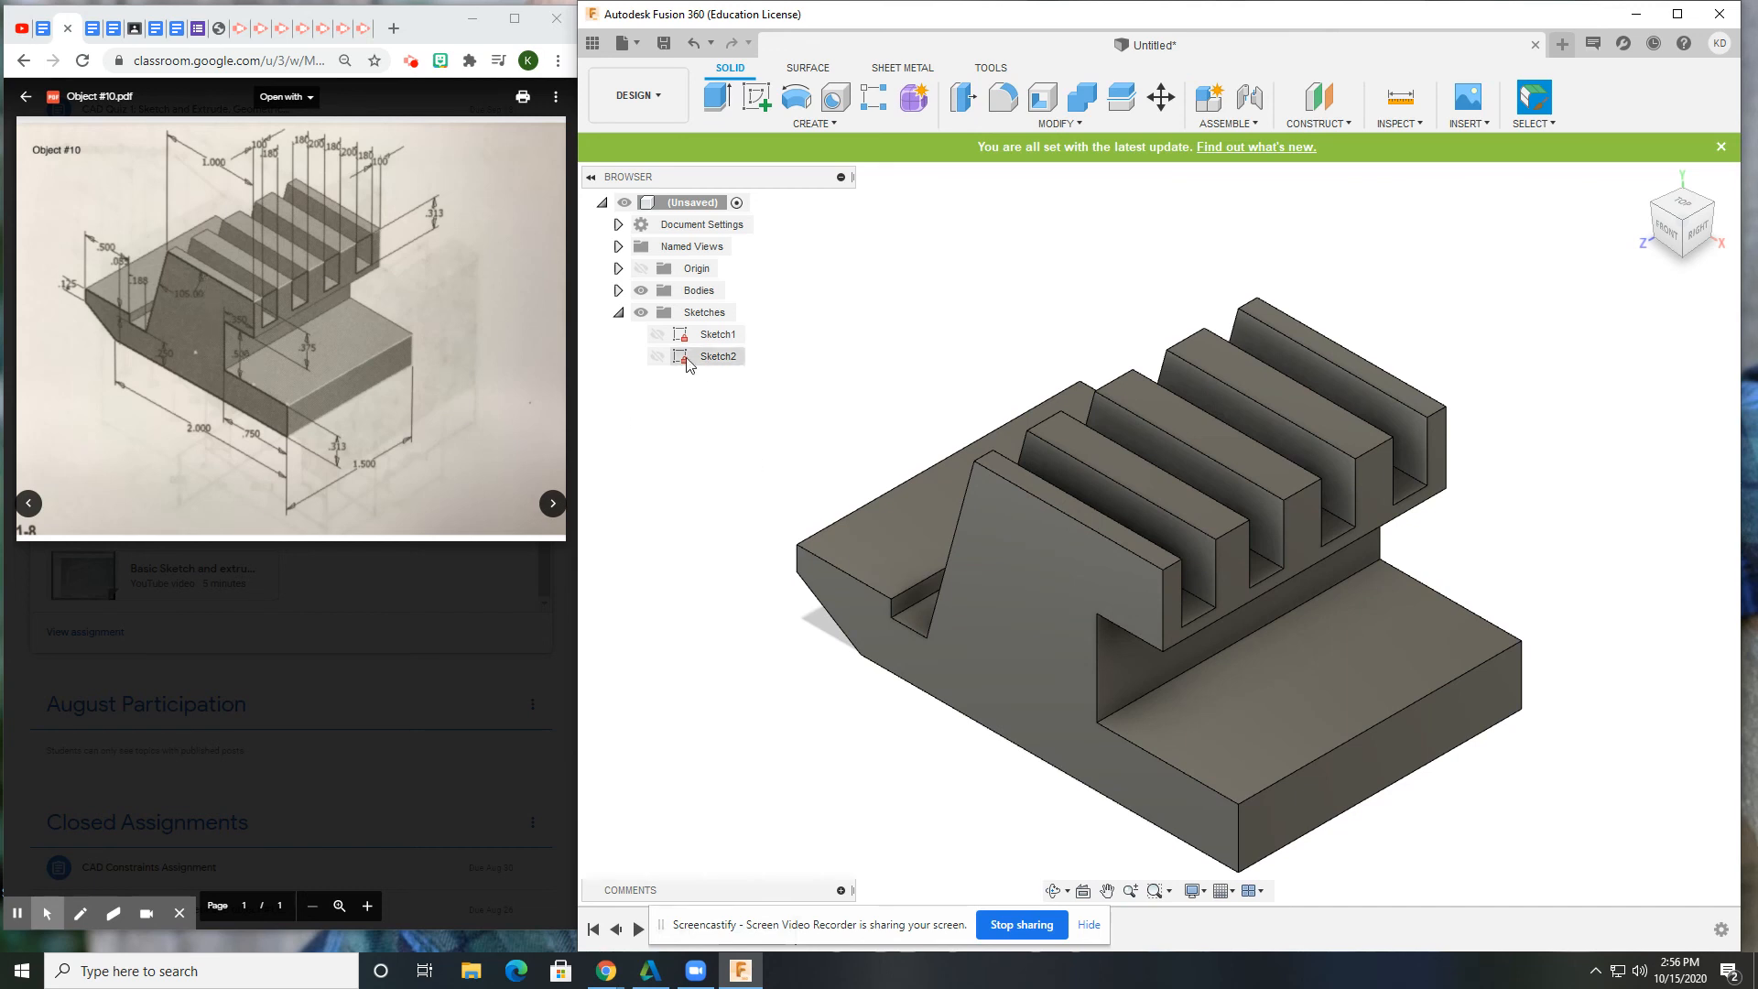
click(618, 313)
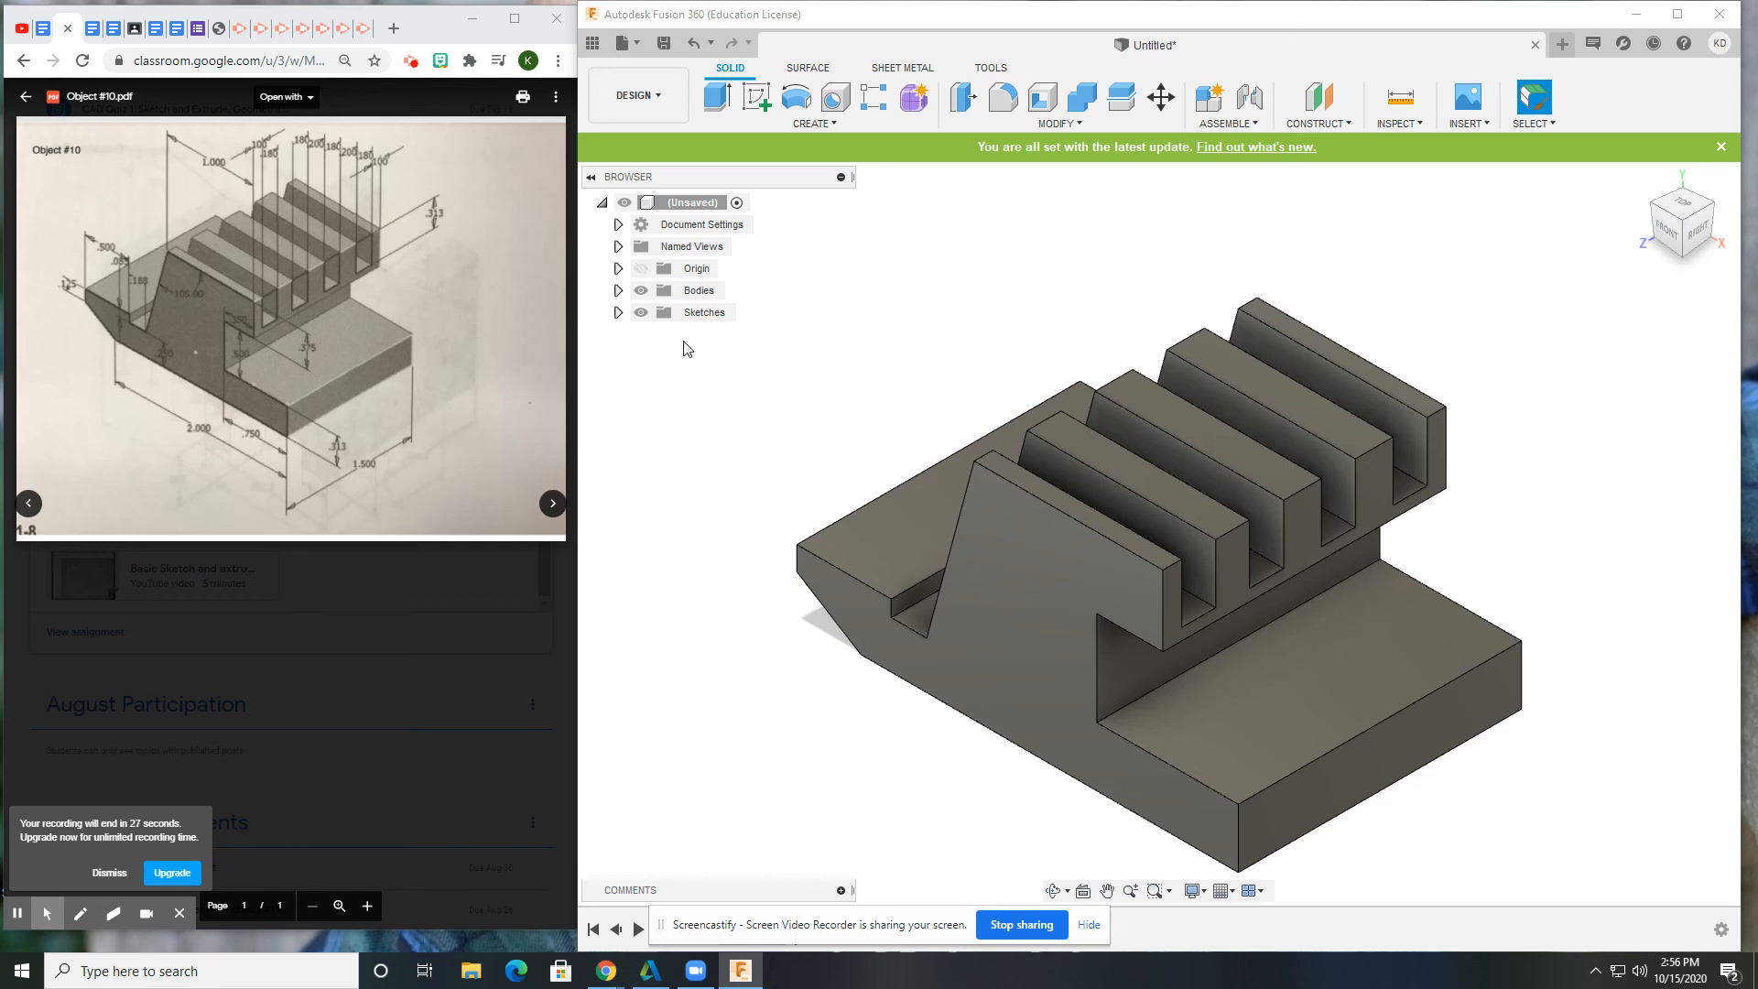
click(413, 64)
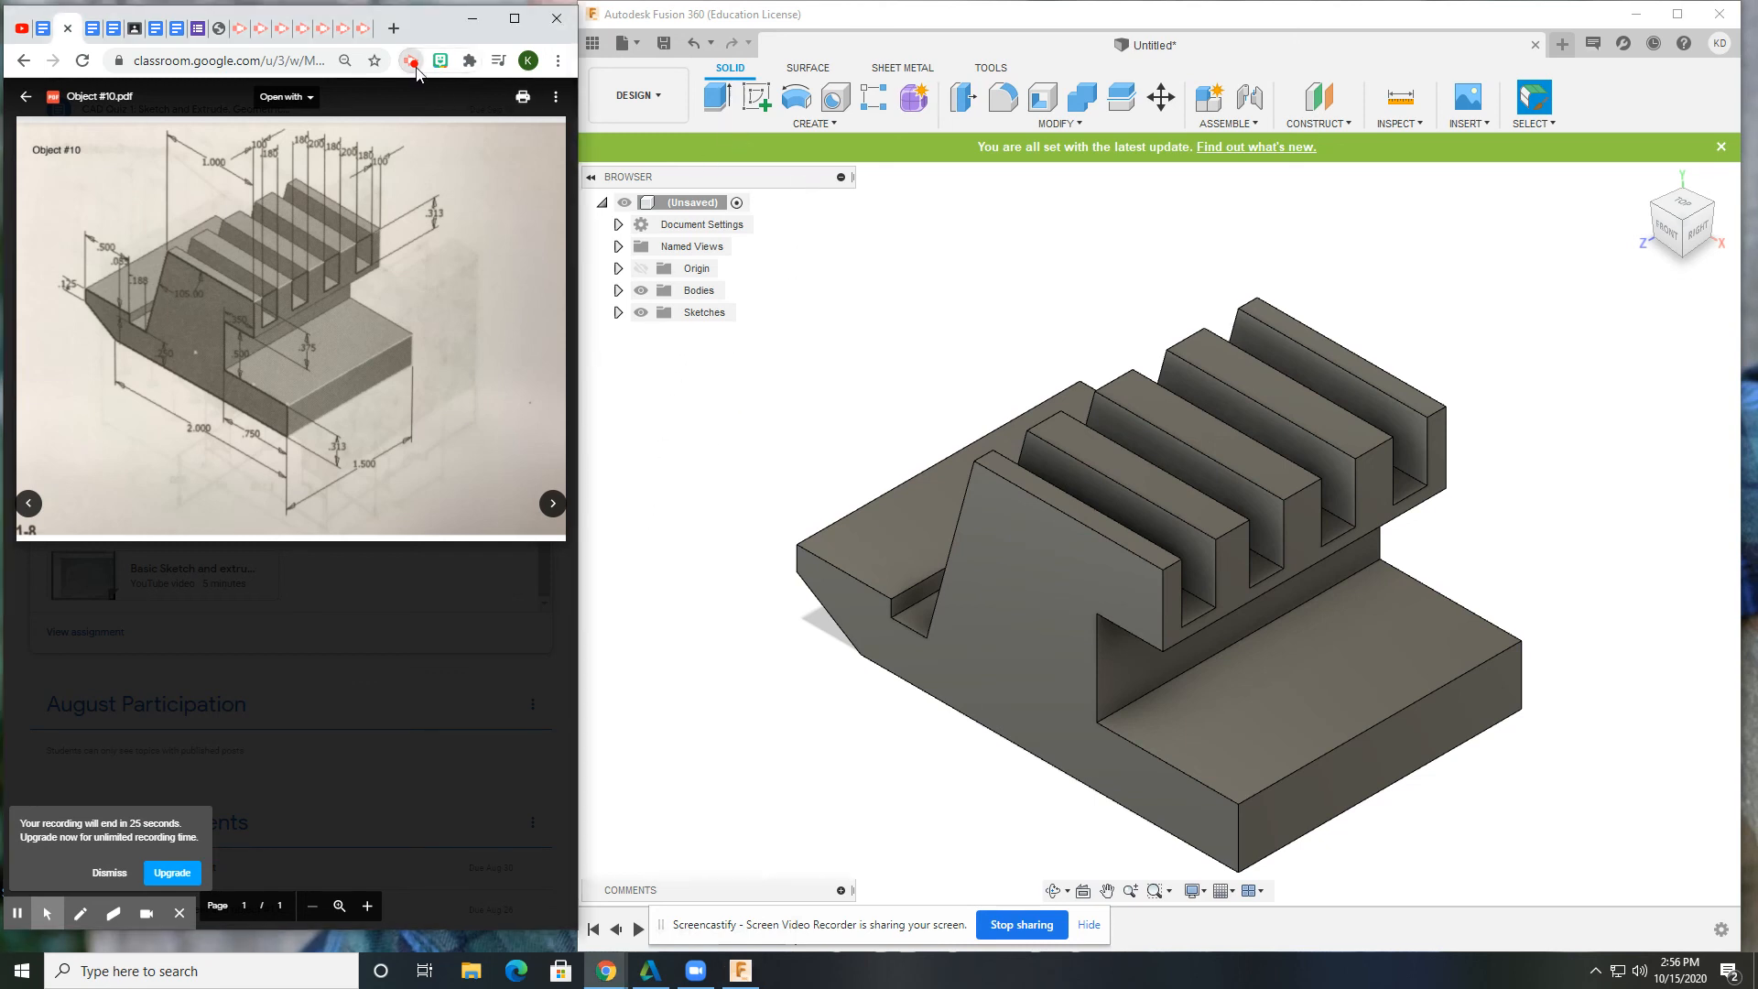